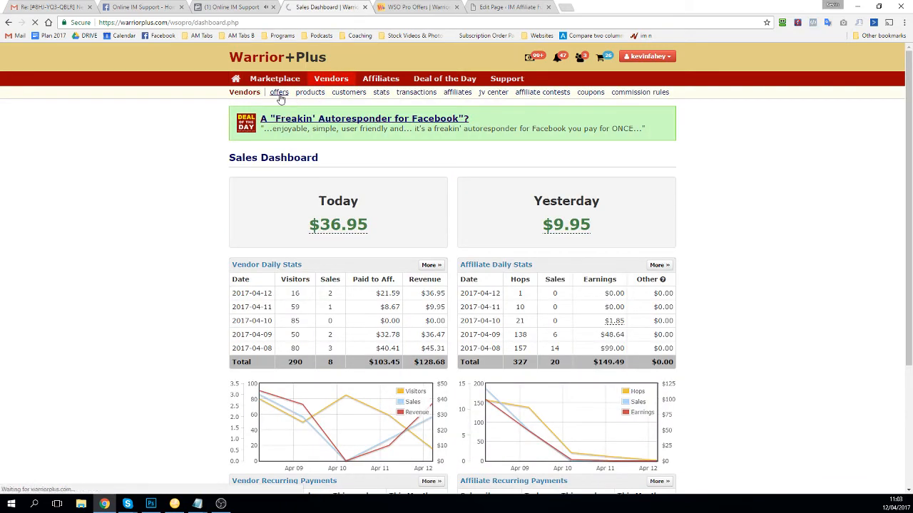
Step: Open My Offers and highlight the sales and total revenue figures in the table
{"action": "left_click", "coordinate": [279, 93]}
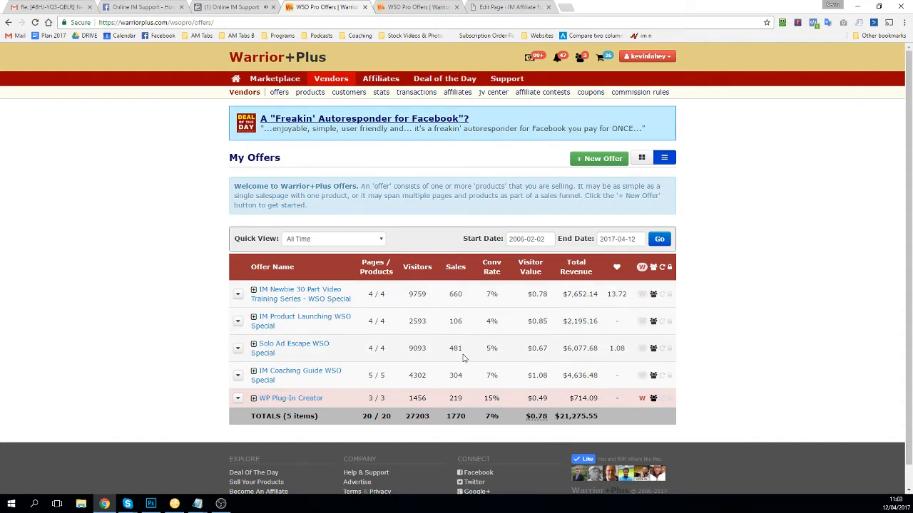
{"action": "left_click_drag", "start_coordinate": [459, 376], "coordinate": [453, 375]}
{"action": "left_click_drag", "start_coordinate": [598, 416], "coordinate": [563, 416]}
{"action": "left_click", "coordinate": [333, 83]}
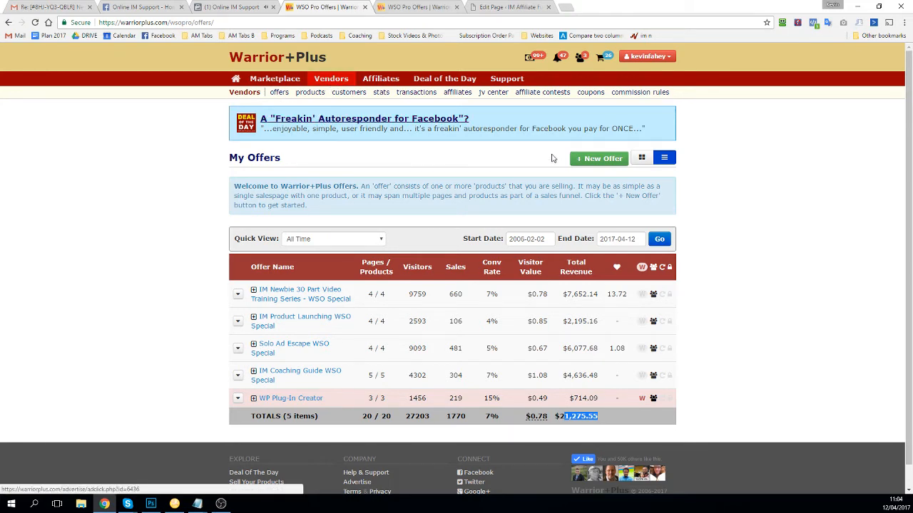
{"action": "left_click", "coordinate": [153, 7]}
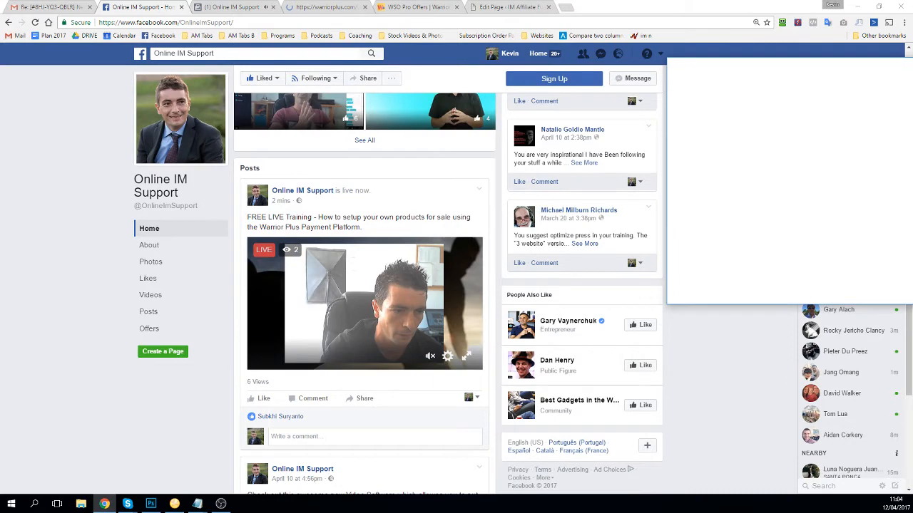
Step: Close the Online IM Support Facebook page to return to the Warrior+Plus form
{"action": "left_click", "coordinate": [181, 7]}
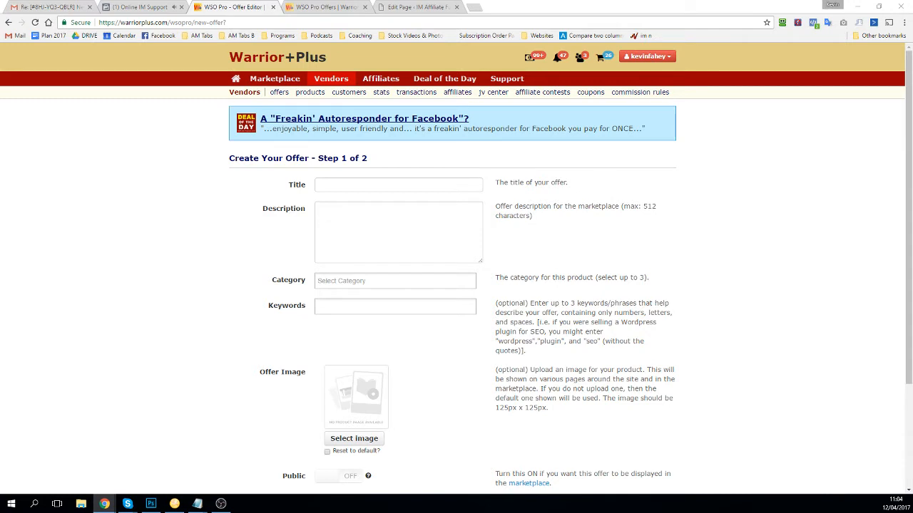
Step: Title the offer 'IM Affiliate Funnel 2.0 WSO Special Dimesale'
{"action": "left_click", "coordinate": [364, 187]}
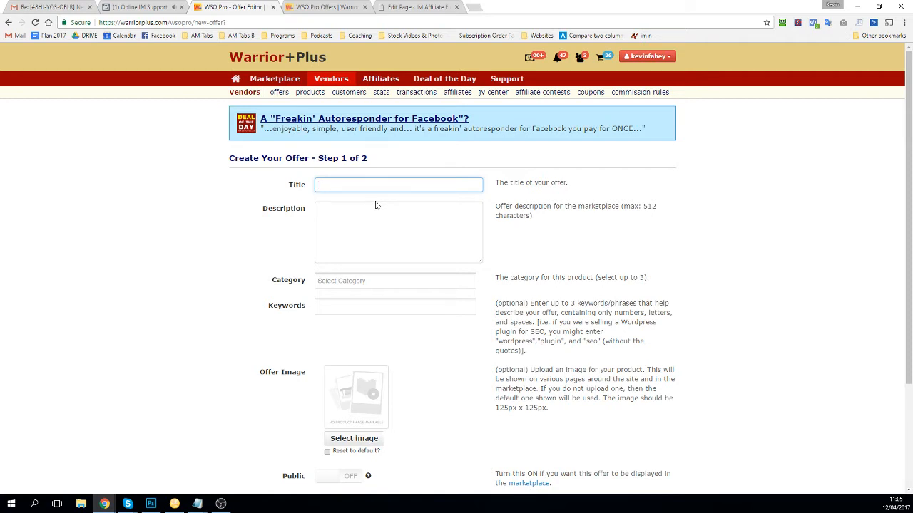
{"action": "type", "text": "IM "}
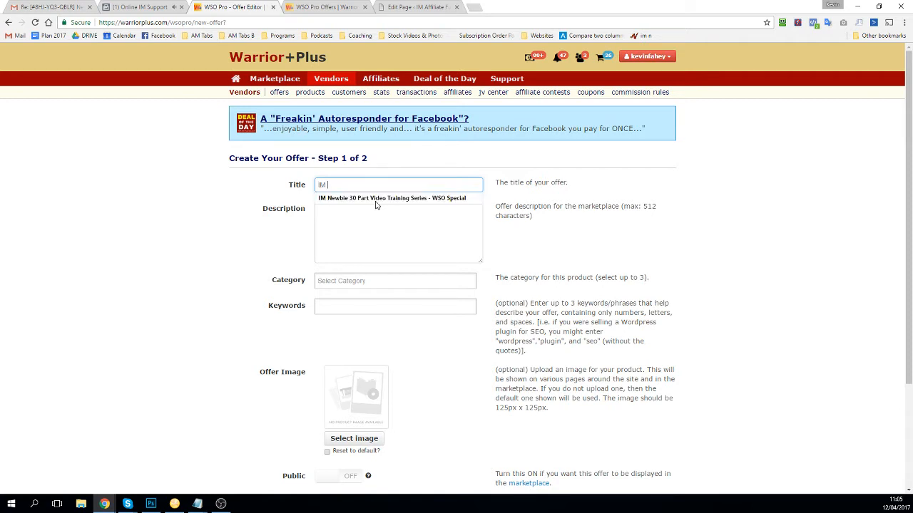
{"action": "type", "text": "Affiliate F"}
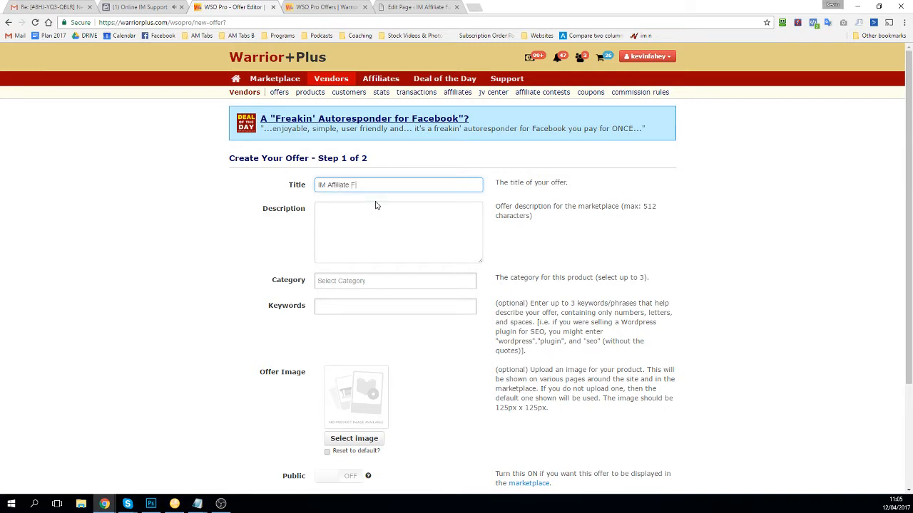
{"action": "type", "text": "unnel 2.0 WSO Special Dimes"}
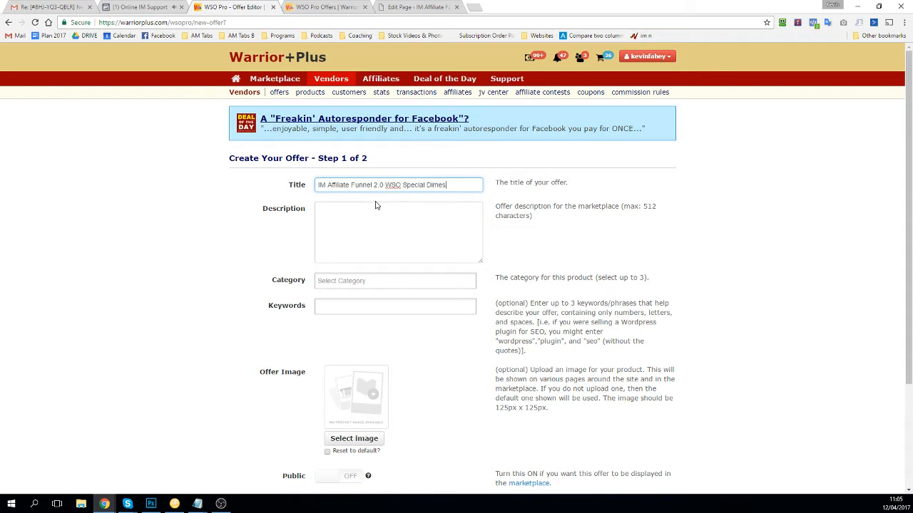
{"action": "type", "text": "ale"}
{"action": "key", "text": "Tab"}
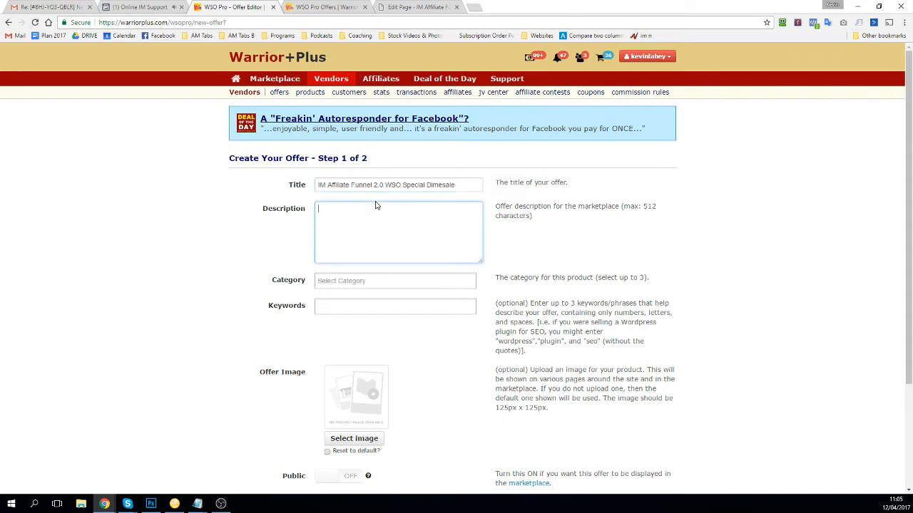
Step: Describe it as a 16 Part Video Marketing Training Course With PDF's & Bonus template
{"action": "type", "text": "16 Part Video Marketing TrainingC"}
{"action": "key", "text": "BackSpace"}
{"action": "type", "text": "Course w"}
{"action": "key", "text": "BackSpace"}
{"action": "type", "text": "With P"}
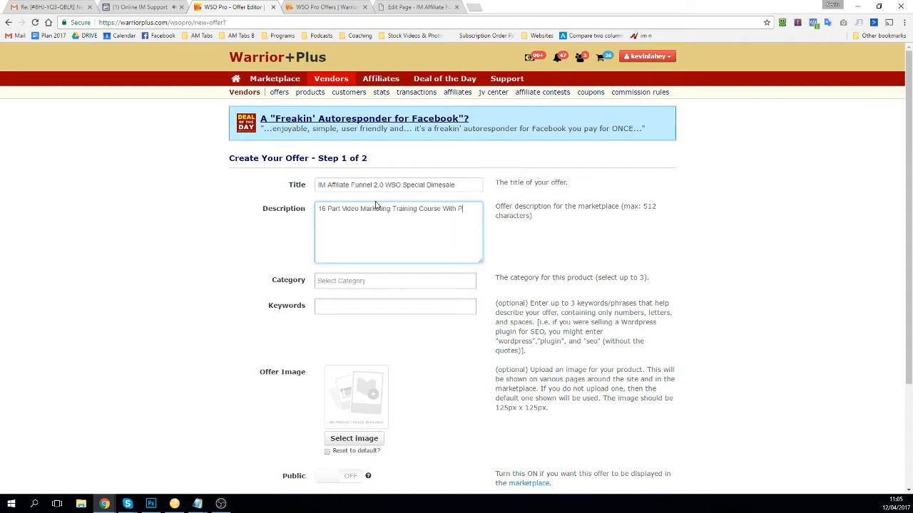
{"action": "type", "text": "DF's & Bonus 1m"}
{"action": "type", "text": "plates"}
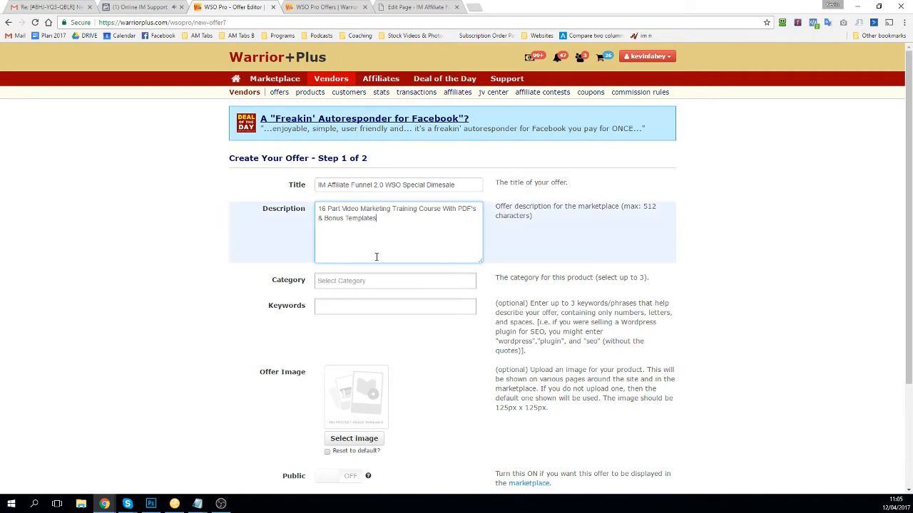
{"action": "left_click", "coordinate": [381, 281]}
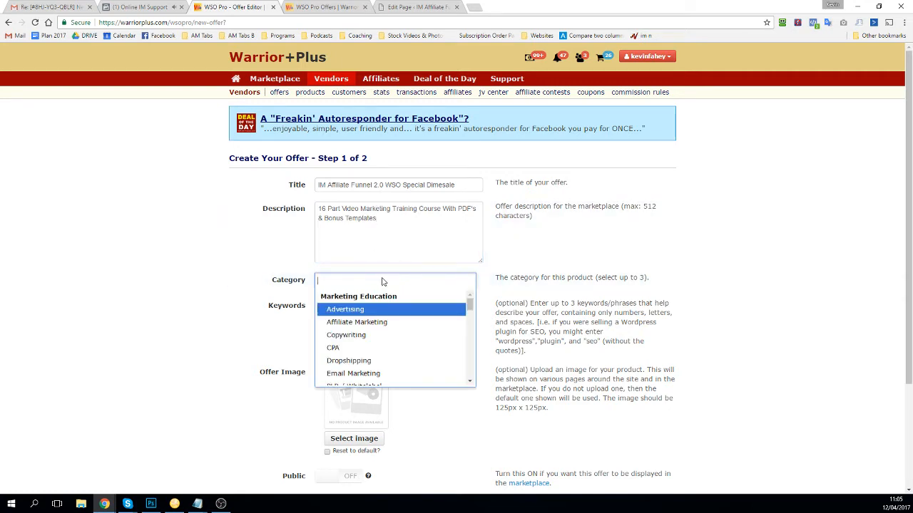
Step: Choose Marketing Education : Affiliate Marketing and add keywords Affiliate, Affiliate Marketing, affiliates
{"action": "left_click", "coordinate": [385, 322]}
{"action": "left_click", "coordinate": [348, 322]}
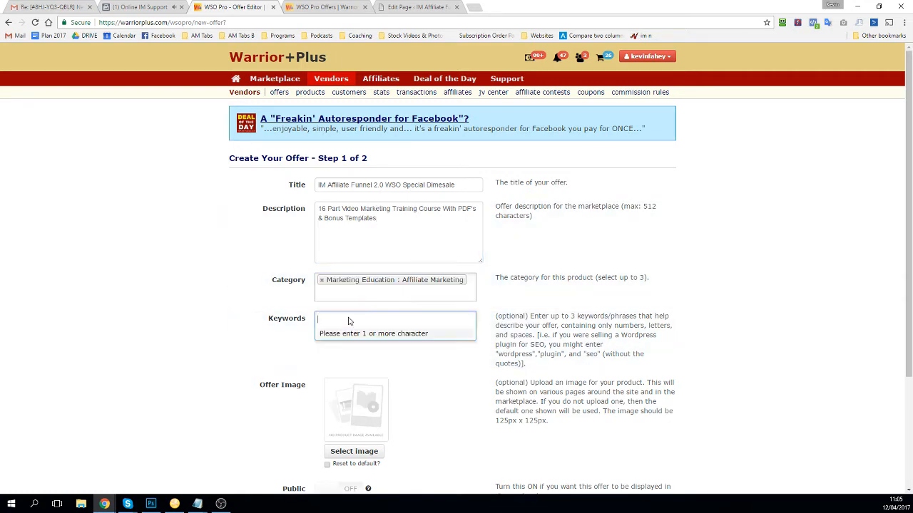
{"action": "type", "text": "a"}
{"action": "key", "text": "BackSpace"}
{"action": "type", "text": "affiliate"}
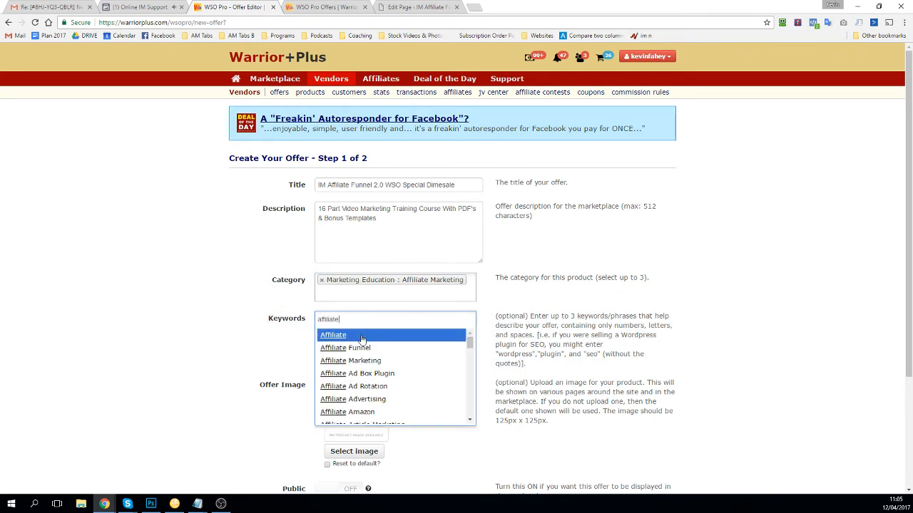
{"action": "left_click", "coordinate": [348, 339]}
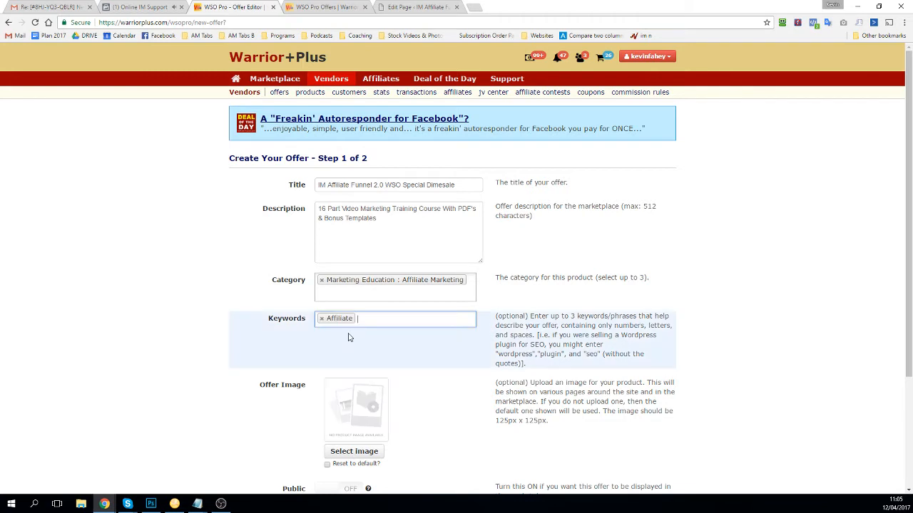
{"action": "type", "text": "affiliate ma"}
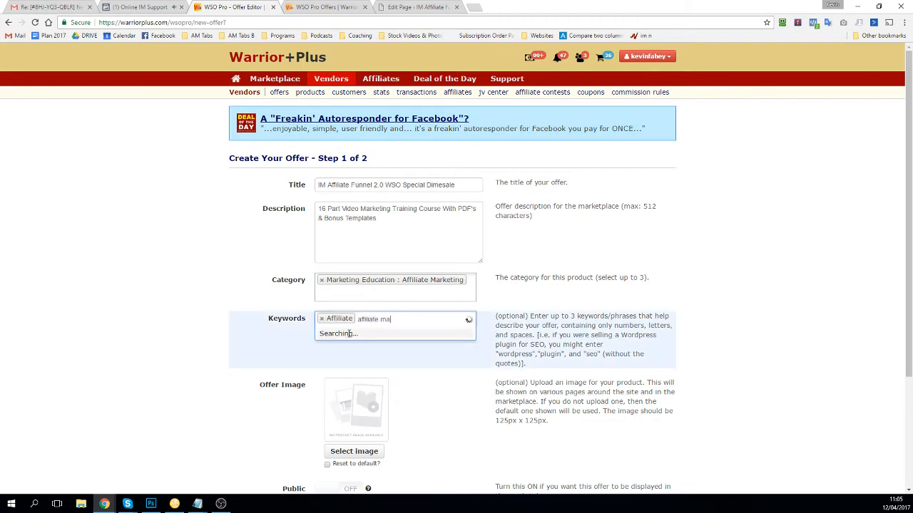
{"action": "type", "text": "rketing"}
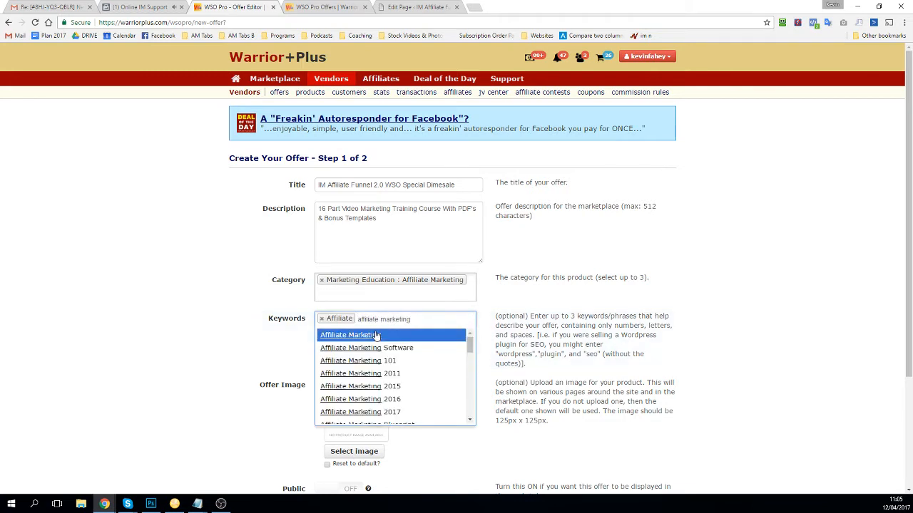
{"action": "left_click", "coordinate": [392, 334]}
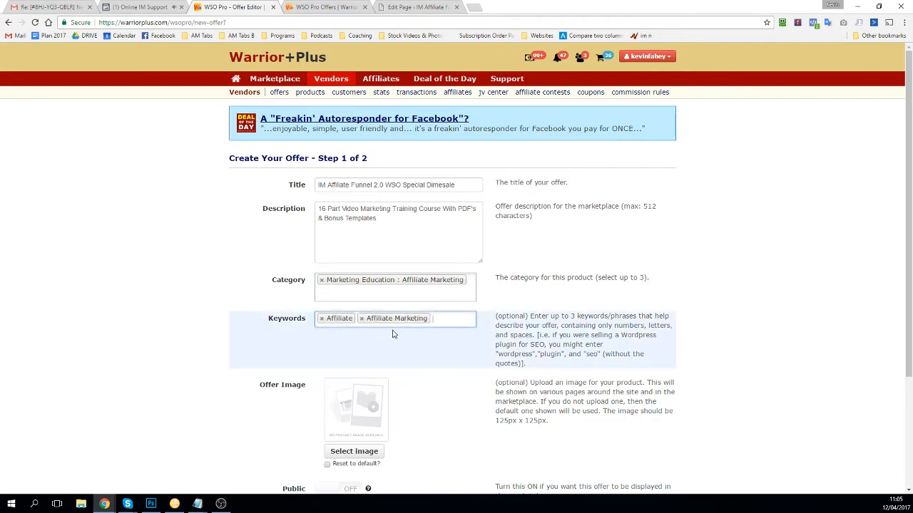
{"action": "left_click", "coordinate": [435, 316]}
{"action": "type", "text": "affiliate"}
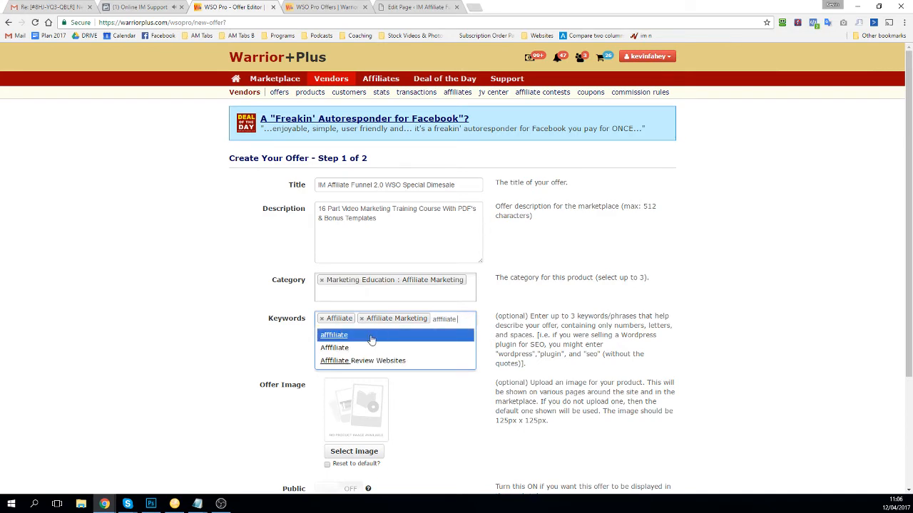
{"action": "type", "text": "s"}
{"action": "left_click", "coordinate": [372, 334]}
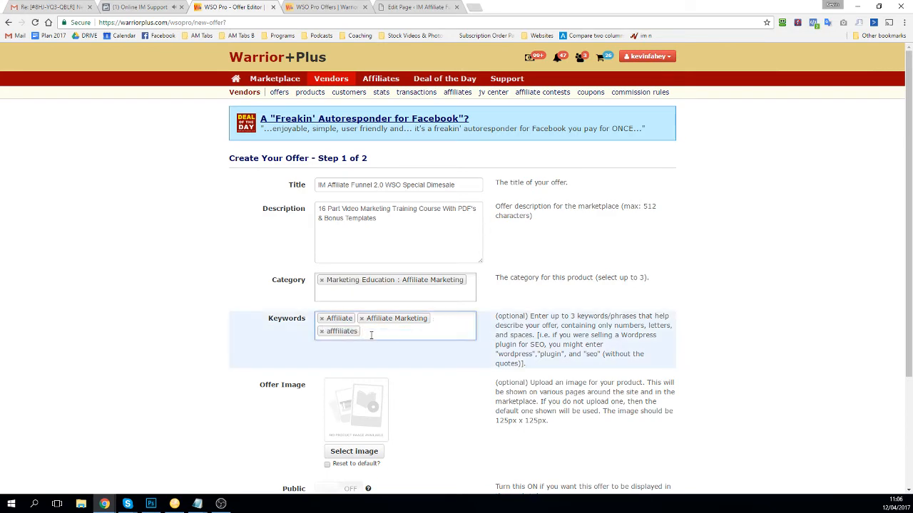
{"action": "scroll", "coordinate": [371, 335], "scroll_direction": "down", "scroll_amount": 1}
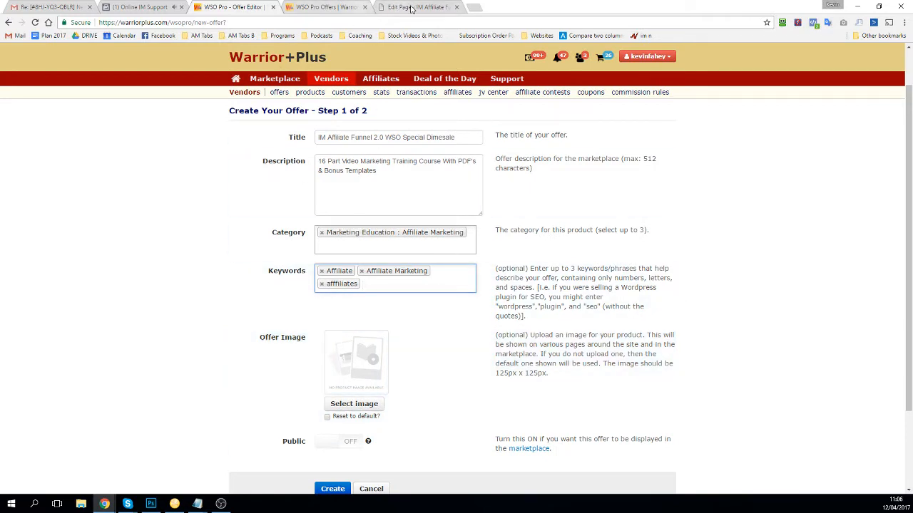
Step: Search Google Images for 'im affiliate funnel 2.0' and save the first image as download.jpg on the desktop
{"action": "left_click", "coordinate": [474, 7]}
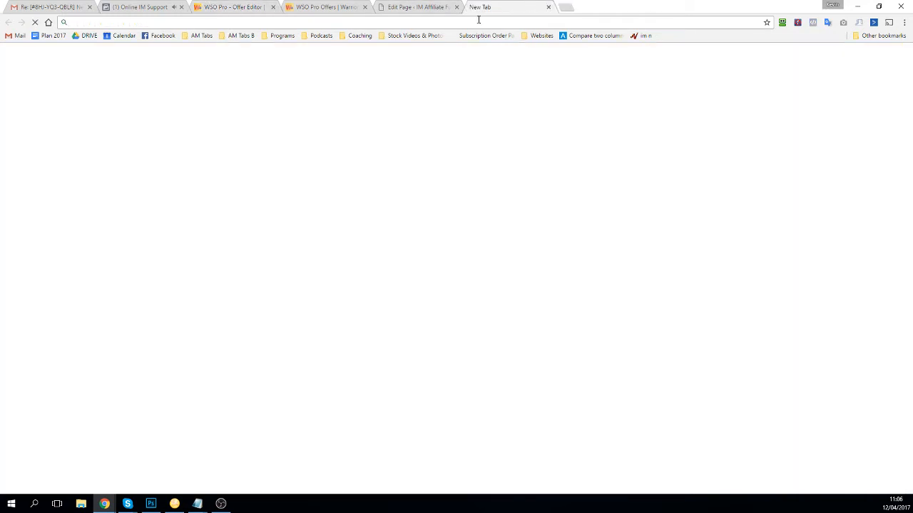
{"action": "type", "text": "im affi"}
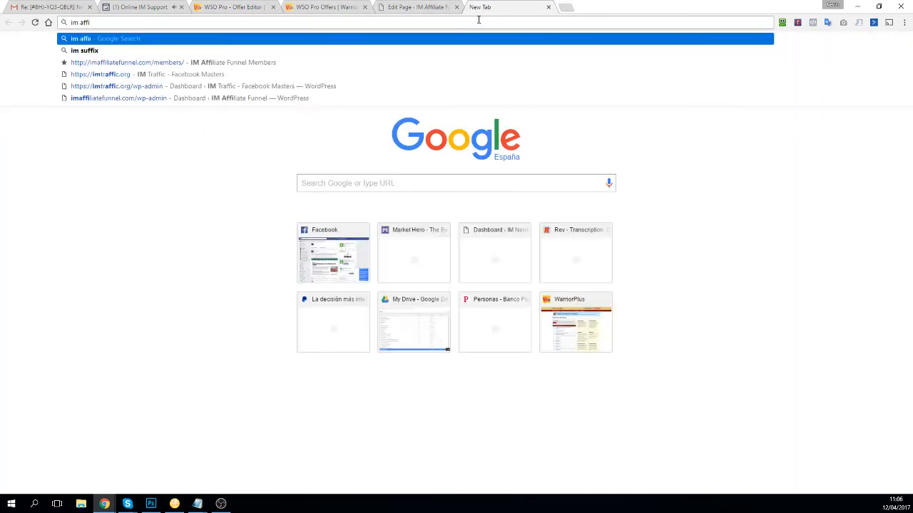
{"action": "type", "text": "liate f"}
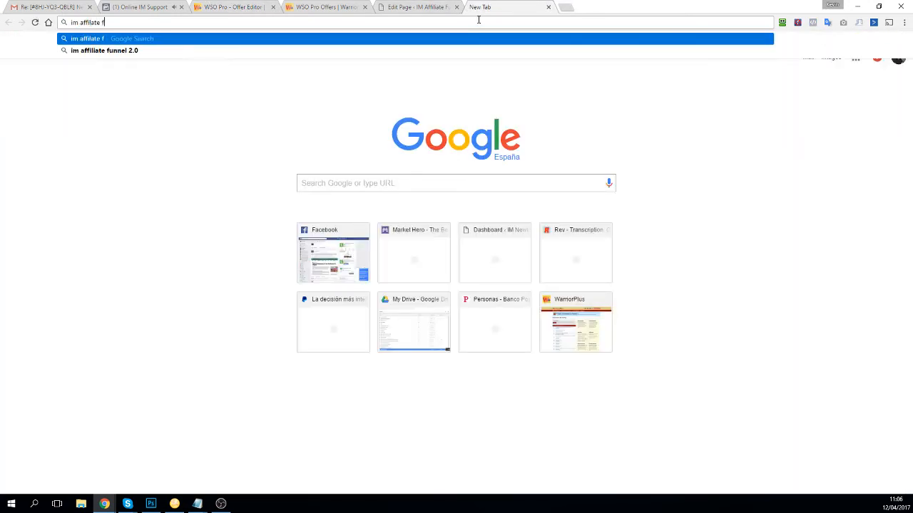
{"action": "key", "text": "Down"}
{"action": "key", "text": "Return"}
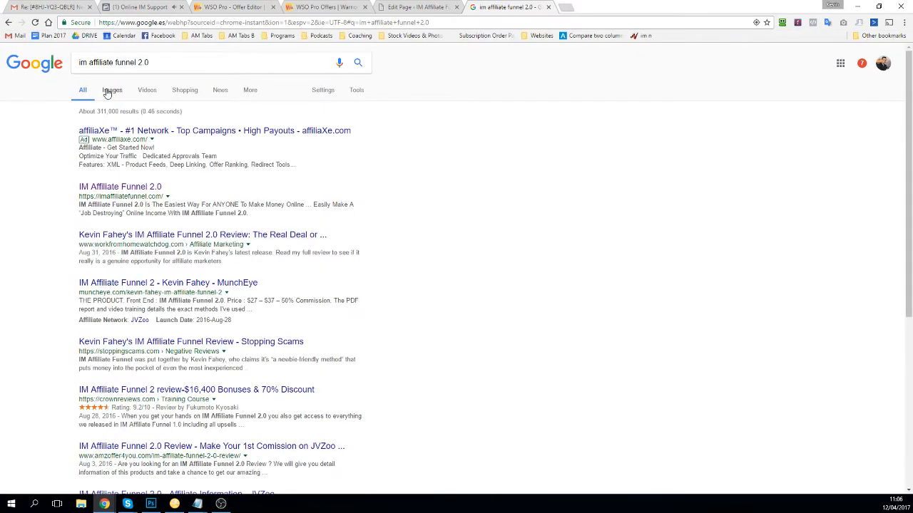
{"action": "left_click", "coordinate": [109, 91]}
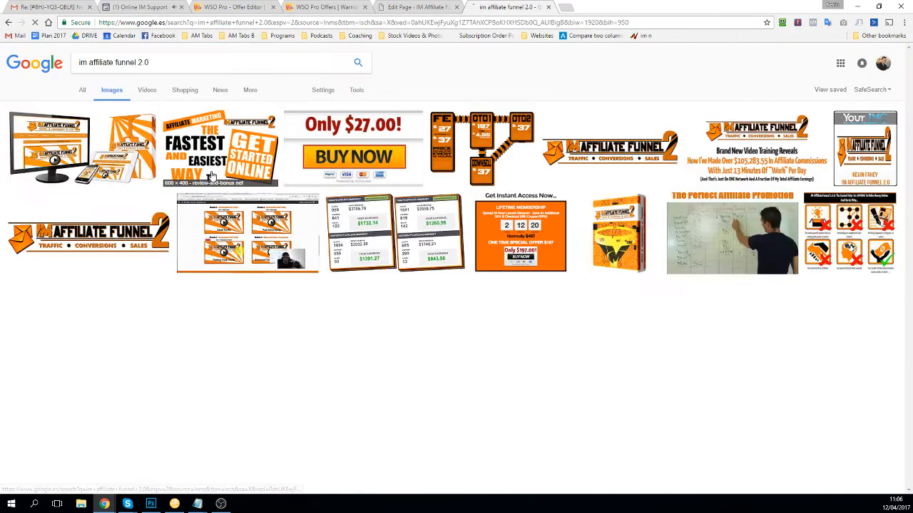
{"action": "left_click", "coordinate": [88, 154]}
{"action": "right_click", "coordinate": [473, 243]}
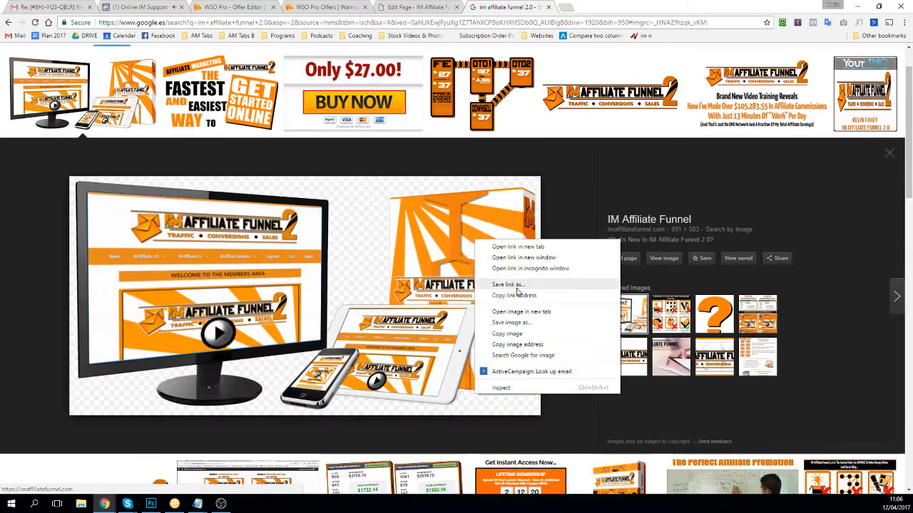
{"action": "left_click", "coordinate": [508, 322]}
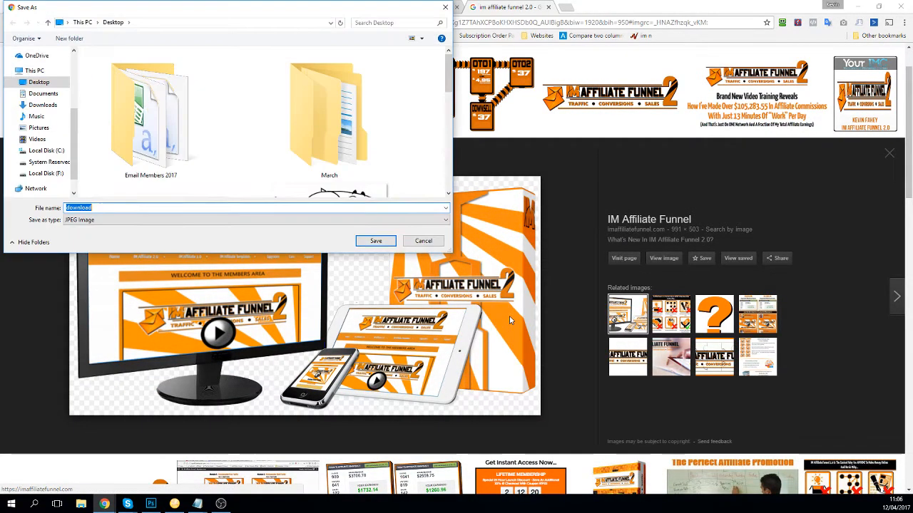
{"action": "left_click", "coordinate": [376, 241]}
{"action": "left_click", "coordinate": [239, 7]}
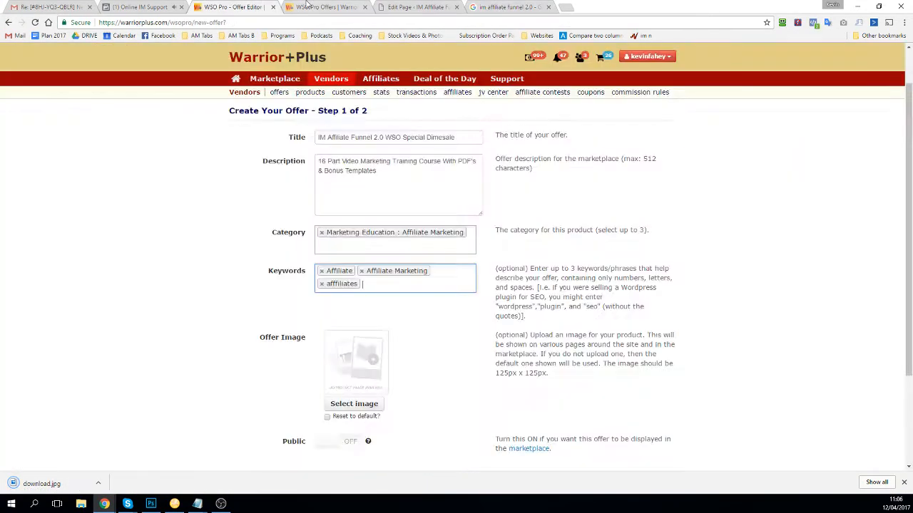
Step: Upload download.jpg from the Desktop as the offer image
{"action": "left_click", "coordinate": [306, 5]}
{"action": "left_click", "coordinate": [238, 7]}
{"action": "left_click", "coordinate": [343, 405]}
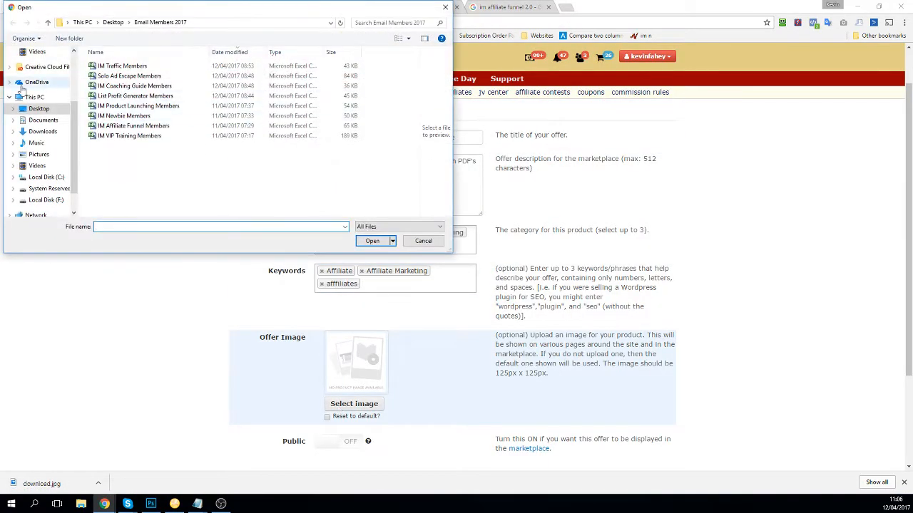
{"action": "scroll", "coordinate": [36, 107], "scroll_direction": "up", "scroll_amount": 5}
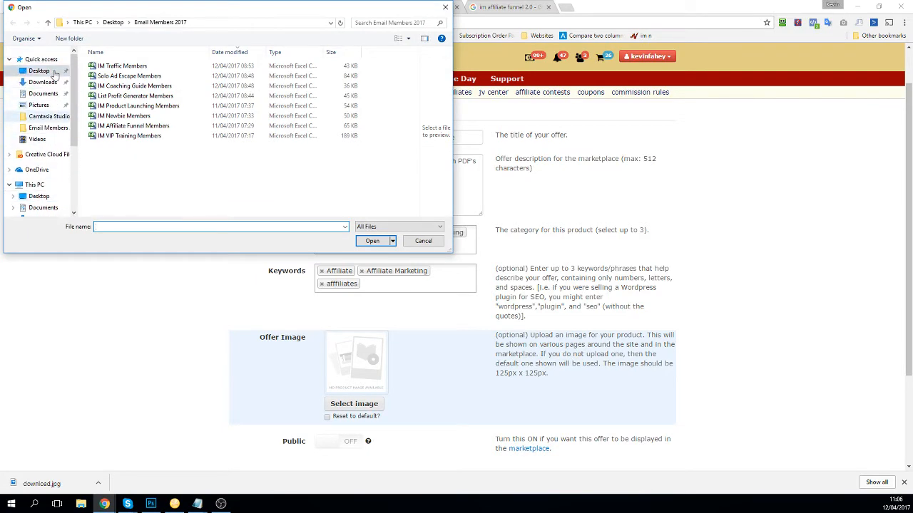
{"action": "left_click", "coordinate": [54, 75]}
{"action": "scroll", "coordinate": [122, 107], "scroll_direction": "down", "scroll_amount": 3}
{"action": "double_click", "coordinate": [122, 95]}
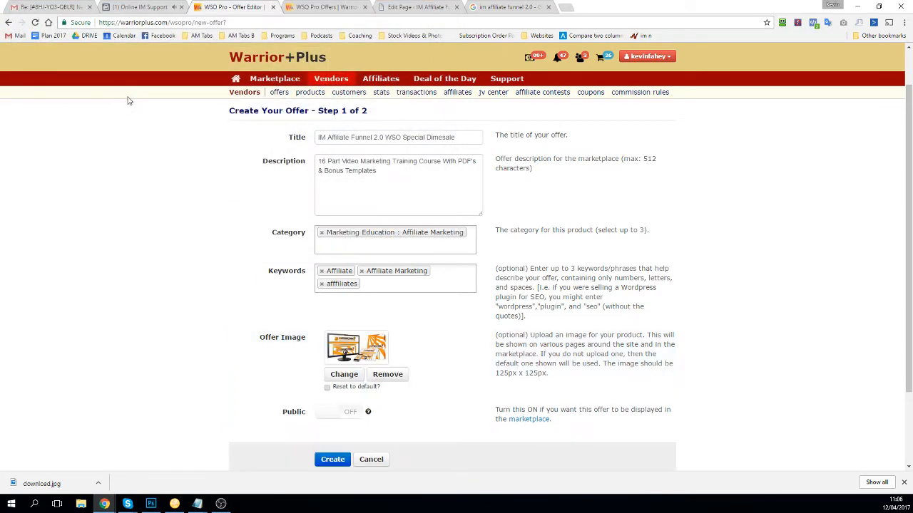
Step: Submit the first step with Create to reach Step 2, Salespage Setup
{"action": "scroll", "coordinate": [371, 246], "scroll_direction": "down", "scroll_amount": 2}
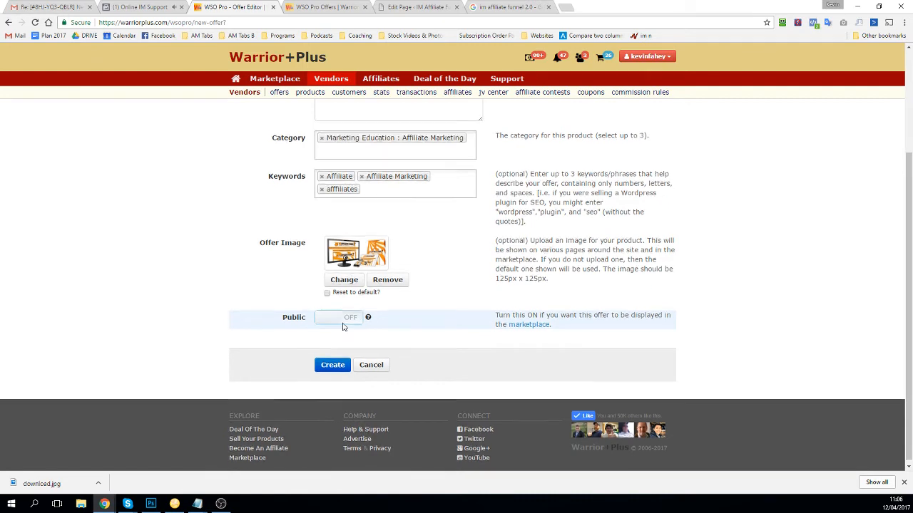
{"action": "scroll", "coordinate": [350, 325], "scroll_direction": "up", "scroll_amount": 2}
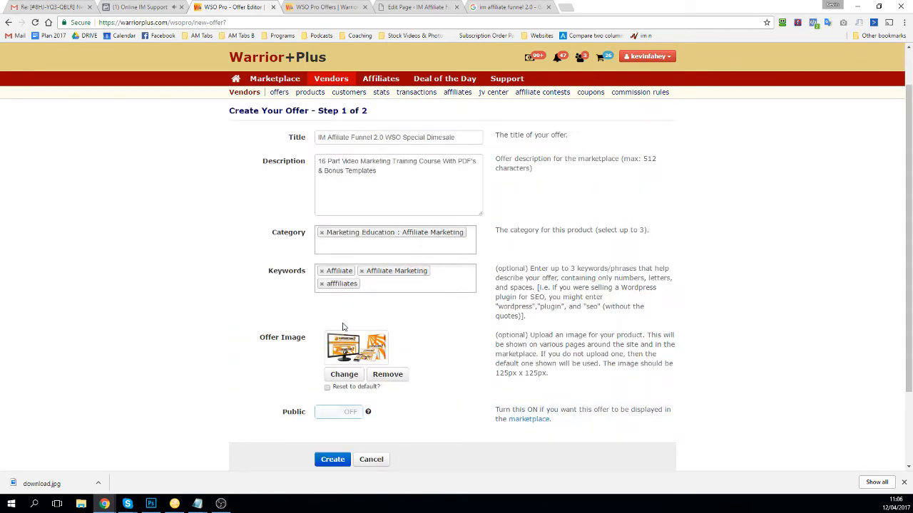
{"action": "scroll", "coordinate": [342, 327], "scroll_direction": "up", "scroll_amount": 1}
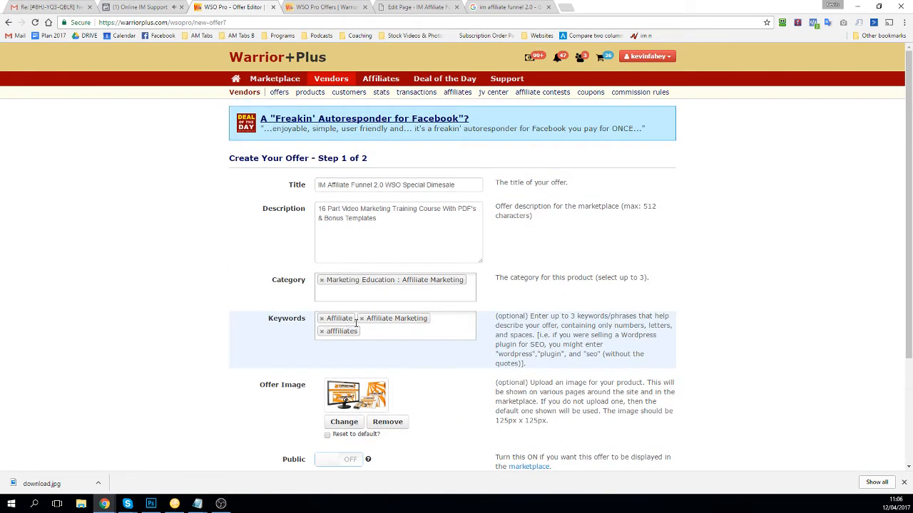
{"action": "scroll", "coordinate": [347, 322], "scroll_direction": "down", "scroll_amount": 3}
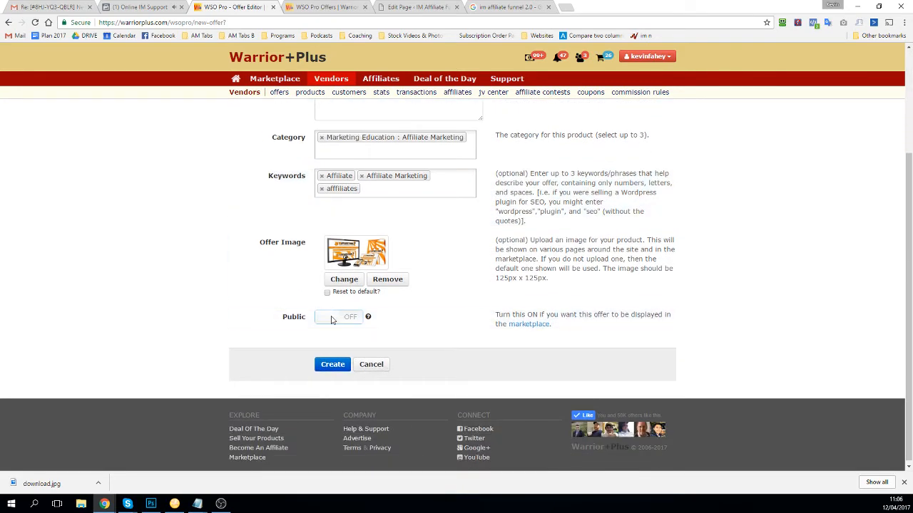
{"action": "left_click", "coordinate": [319, 366]}
{"action": "left_click_drag", "start_coordinate": [318, 158], "coordinate": [369, 158]}
{"action": "scroll", "coordinate": [359, 248], "scroll_direction": "down", "scroll_amount": 3}
{"action": "left_click", "coordinate": [338, 363]}
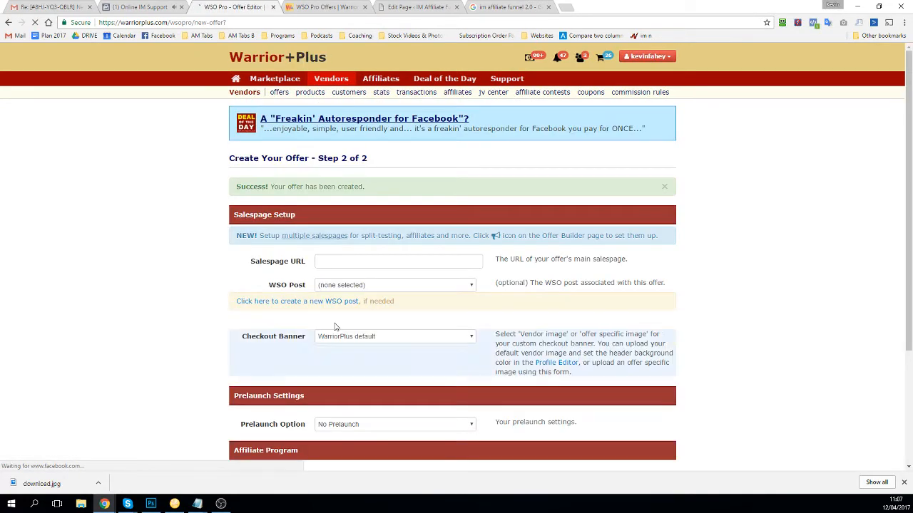
{"action": "left_click", "coordinate": [365, 261]}
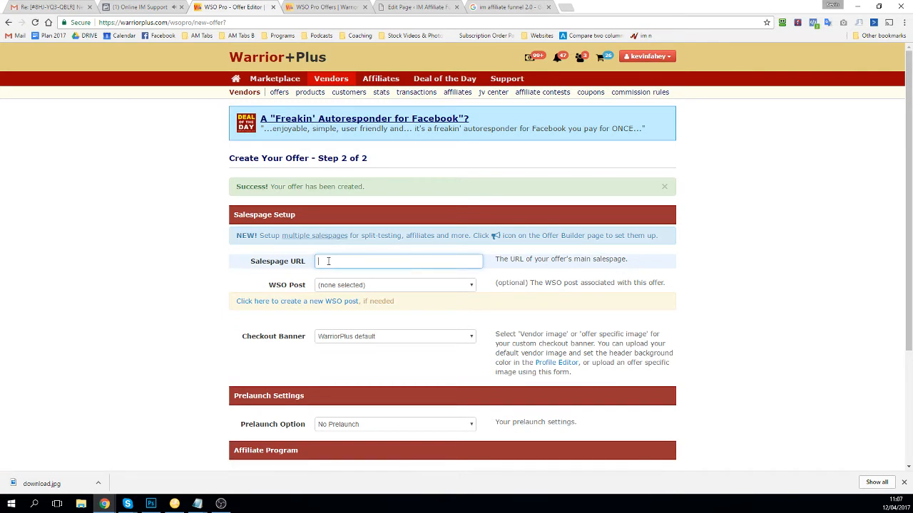
{"action": "left_click", "coordinate": [393, 7]}
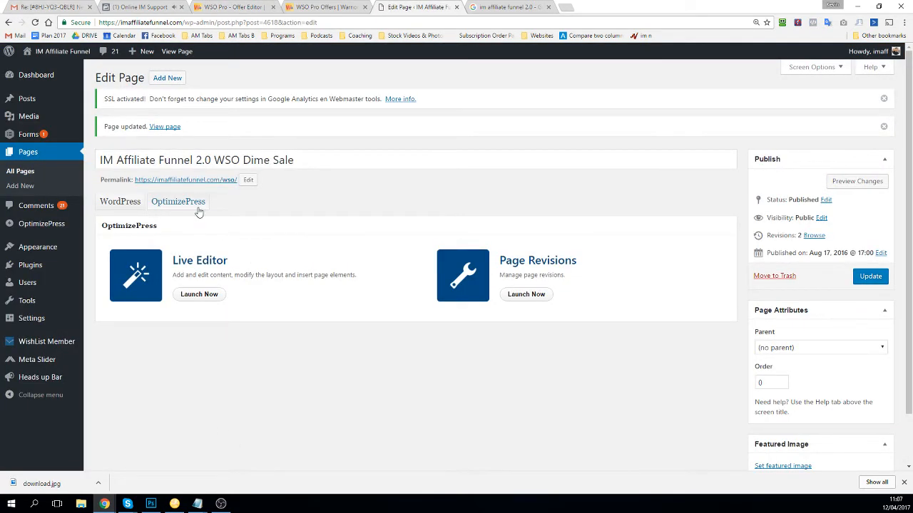
{"action": "right_click", "coordinate": [190, 181]}
{"action": "left_click", "coordinate": [228, 226]}
{"action": "left_click", "coordinate": [261, 8]}
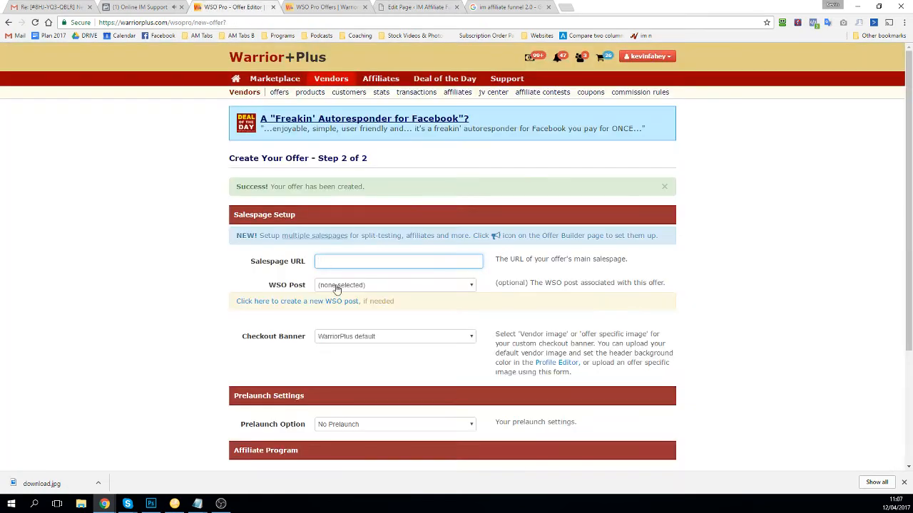
{"action": "key", "text": "ctrl+v"}
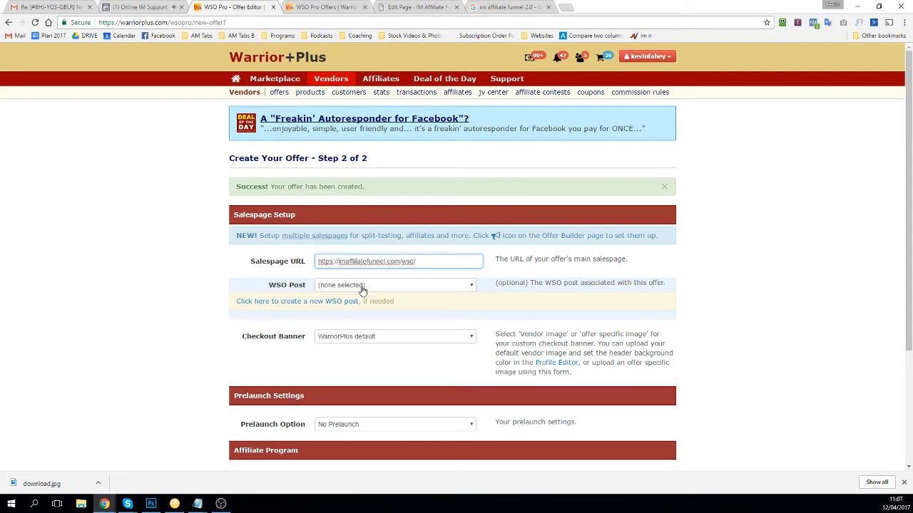
Step: Leave the WSO Post set to none and review the entered salespage URL
{"action": "left_click", "coordinate": [363, 286]}
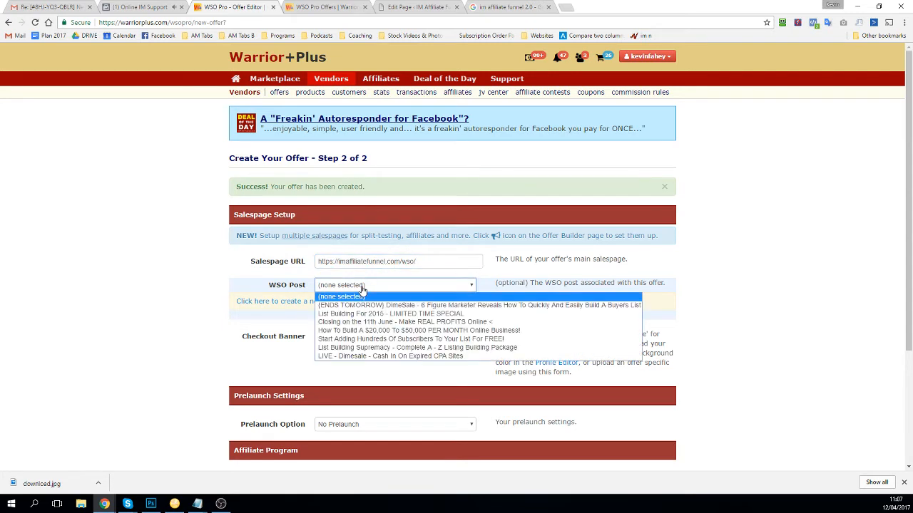
{"action": "left_click", "coordinate": [310, 292]}
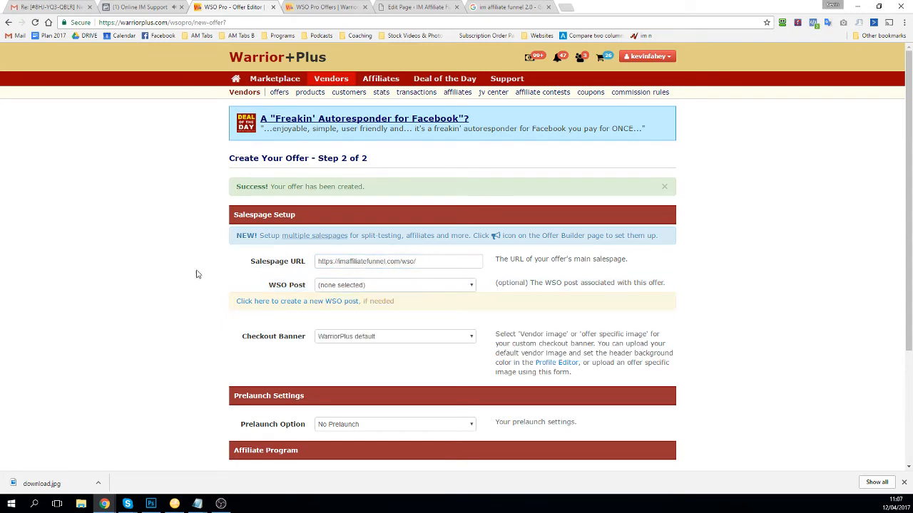
{"action": "left_click_drag", "start_coordinate": [428, 257], "coordinate": [239, 262]}
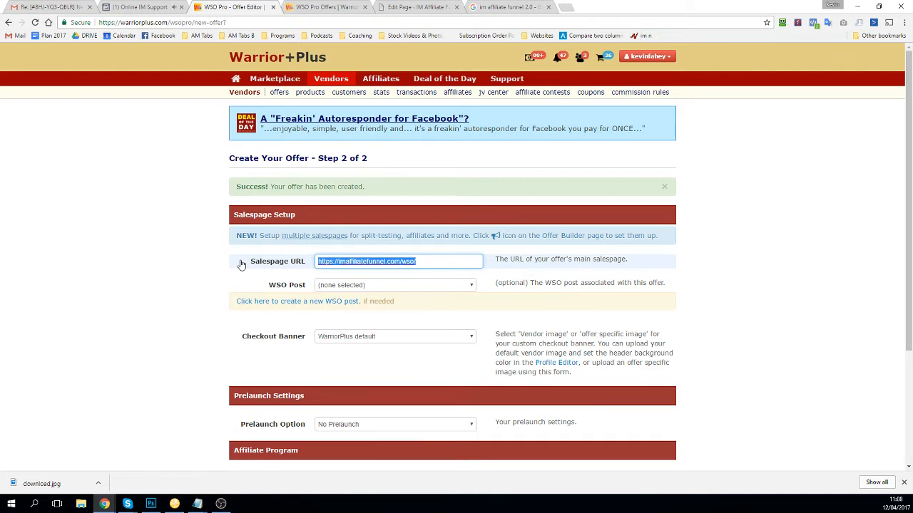
{"action": "left_click_drag", "start_coordinate": [309, 287], "coordinate": [254, 289]}
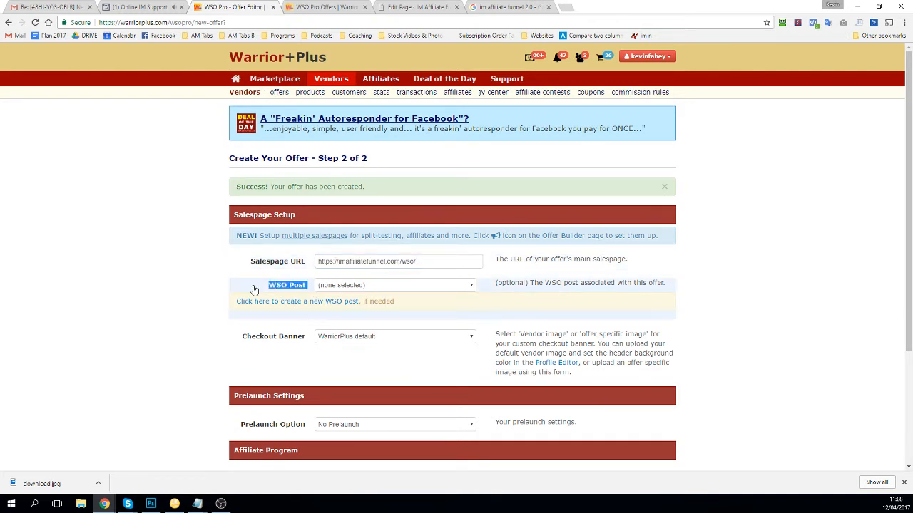
{"action": "left_click_drag", "start_coordinate": [420, 262], "coordinate": [272, 264]}
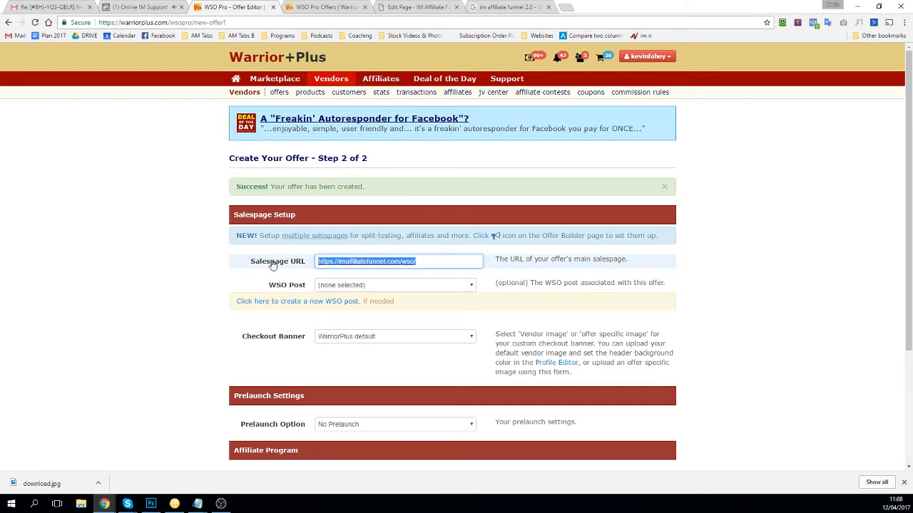
{"action": "left_click", "coordinate": [122, 247]}
Step: Keep the WarriorPlus default checkout banner and No Prelaunch
{"action": "scroll", "coordinate": [377, 275], "scroll_direction": "down", "scroll_amount": 2}
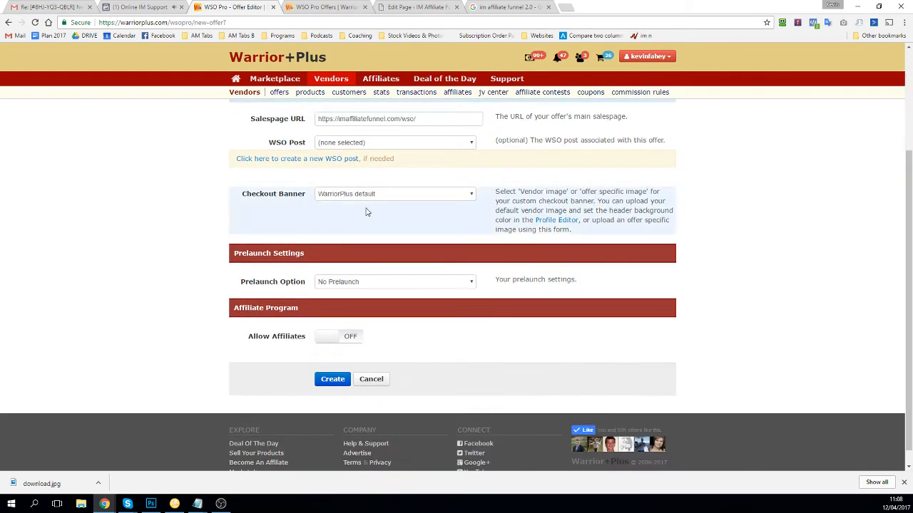
{"action": "left_click", "coordinate": [370, 196]}
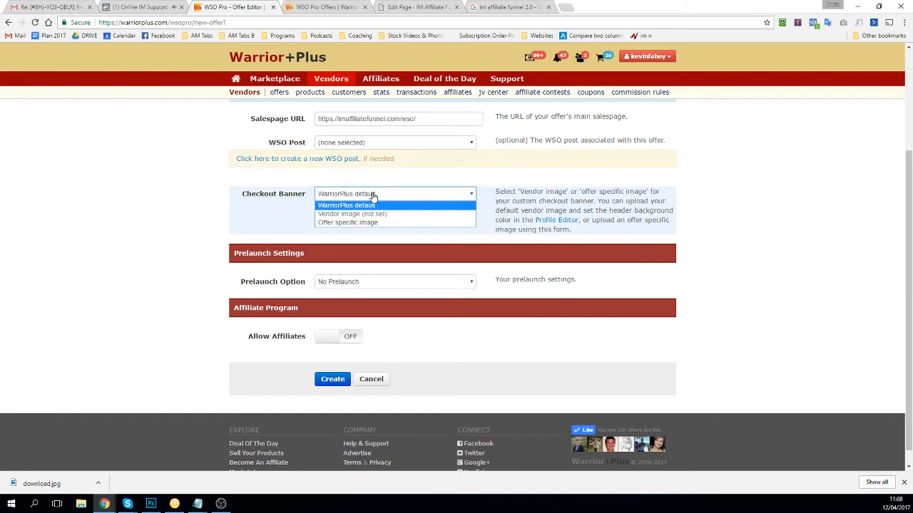
{"action": "left_click", "coordinate": [346, 207]}
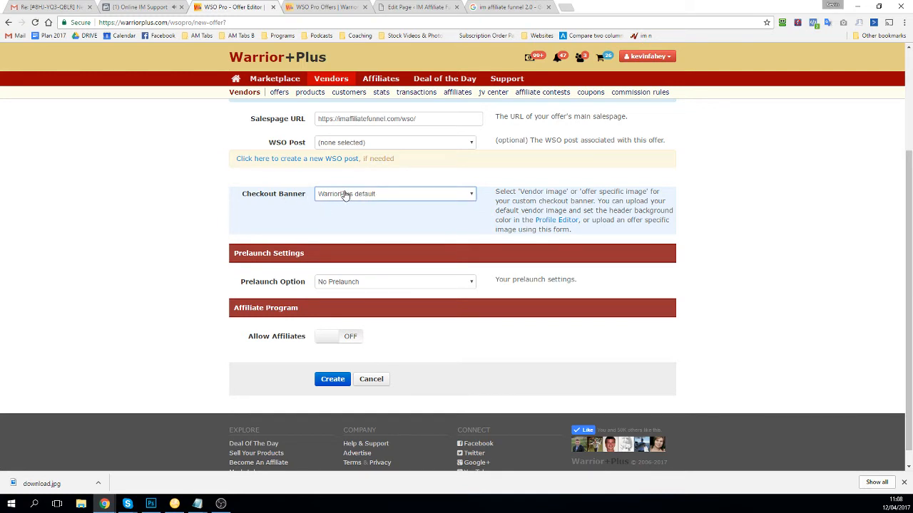
{"action": "left_click", "coordinate": [343, 194]}
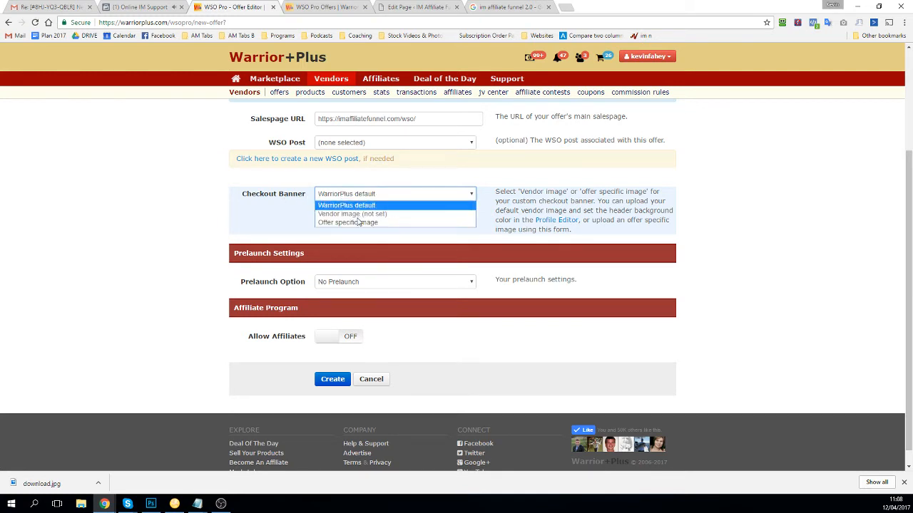
{"action": "left_click", "coordinate": [339, 207]}
{"action": "scroll", "coordinate": [339, 235], "scroll_direction": "down", "scroll_amount": 1}
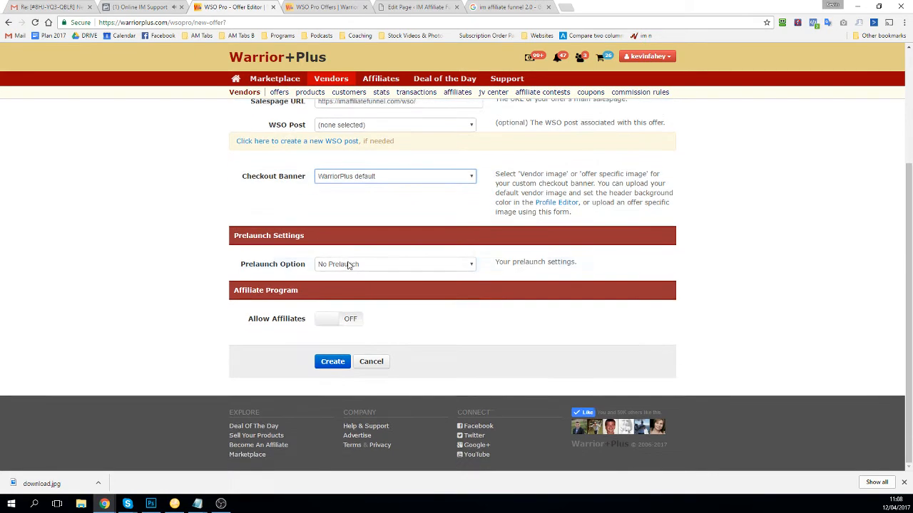
{"action": "left_click", "coordinate": [348, 264]}
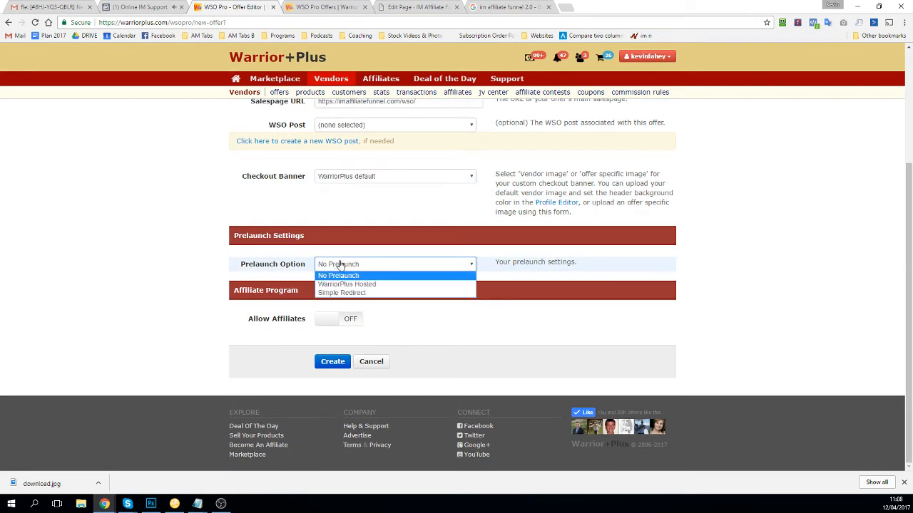
{"action": "left_click", "coordinate": [339, 265]}
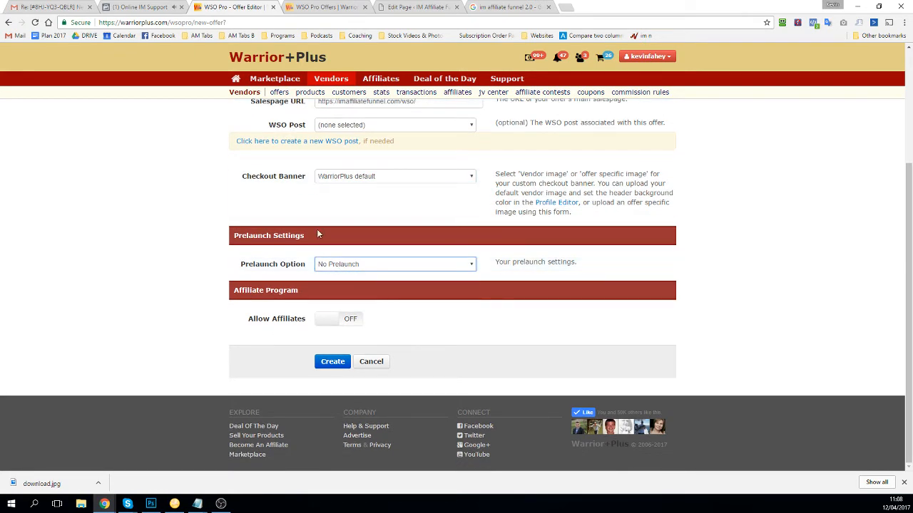
Step: Turn on Allow Affiliates with information 'Earn 50% Commission Promoting IM Affiliate Funnel 2.0'
{"action": "left_click", "coordinate": [332, 321]}
{"action": "scroll", "coordinate": [340, 292], "scroll_direction": "down", "scroll_amount": 1}
{"action": "left_click", "coordinate": [358, 269]}
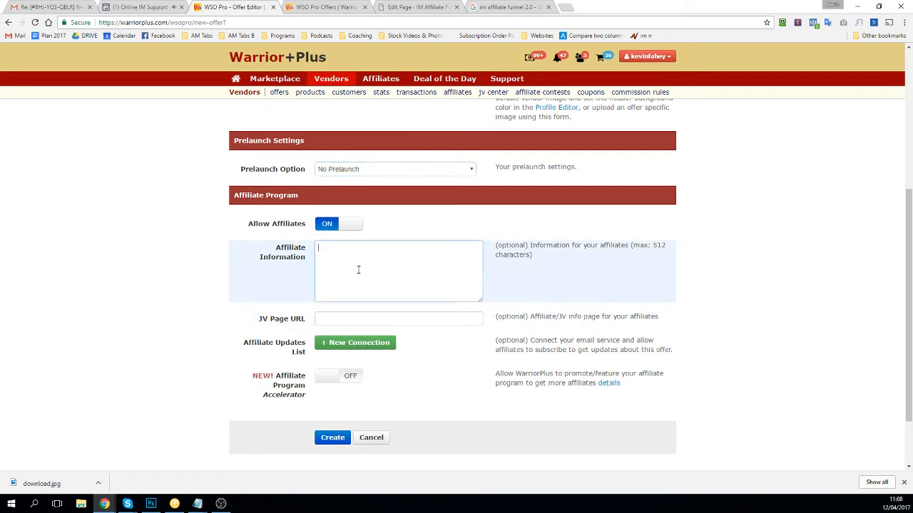
{"action": "type", "text": "E"}
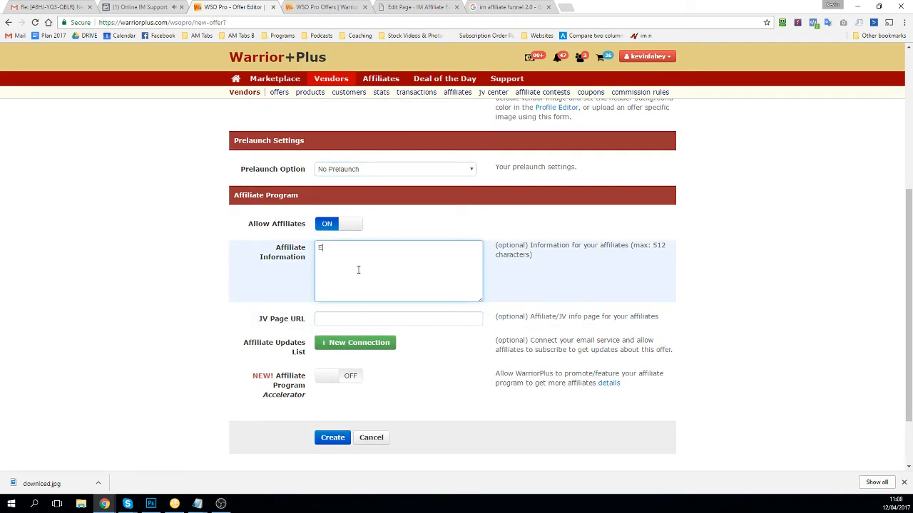
{"action": "type", "text": "arn 50%"}
{"action": "type", "text": " Commission Prom"}
{"action": "type", "text": "ot"}
{"action": "type", "text": "ing IM af"}
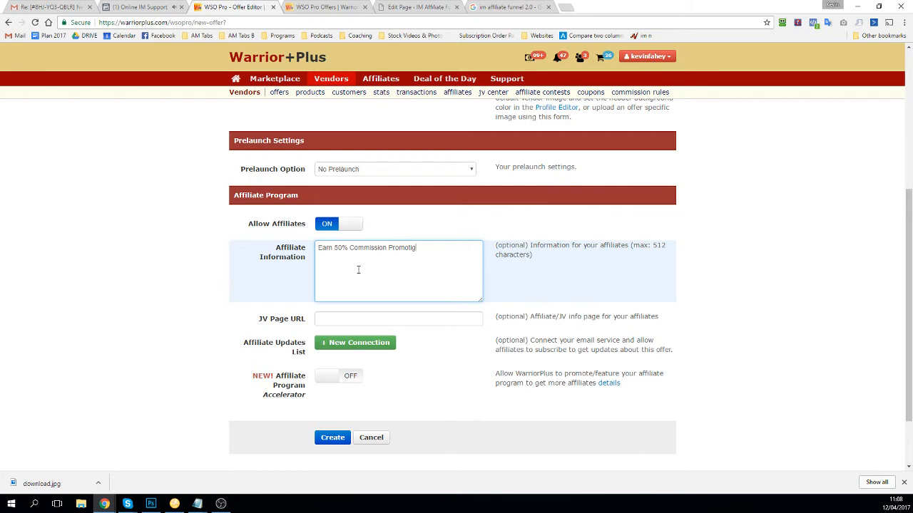
{"action": "key", "text": "BackSpace"}
{"action": "key", "text": "BackSpace"}
{"action": "type", "text": "Affiliate Funnel 2.0"}
{"action": "key", "text": "ctrl+a"}
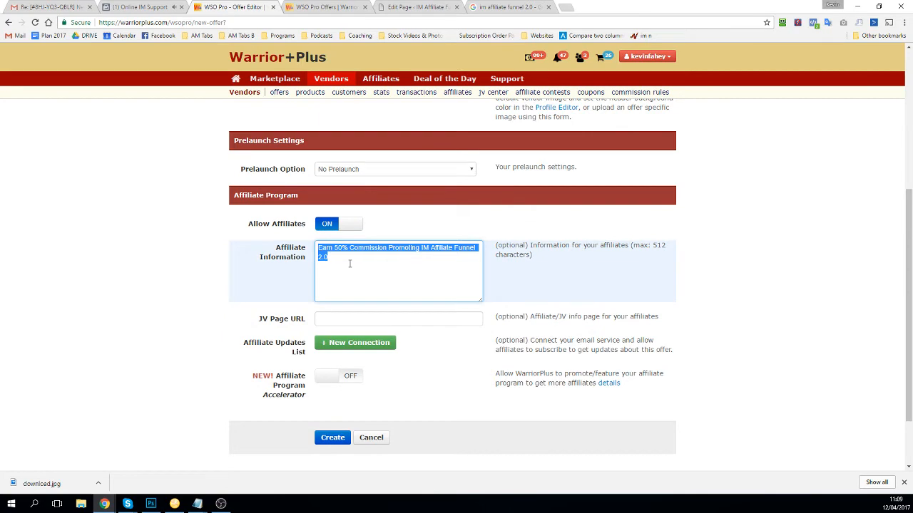
{"action": "left_click", "coordinate": [345, 319]}
{"action": "scroll", "coordinate": [317, 308], "scroll_direction": "down", "scroll_amount": 1}
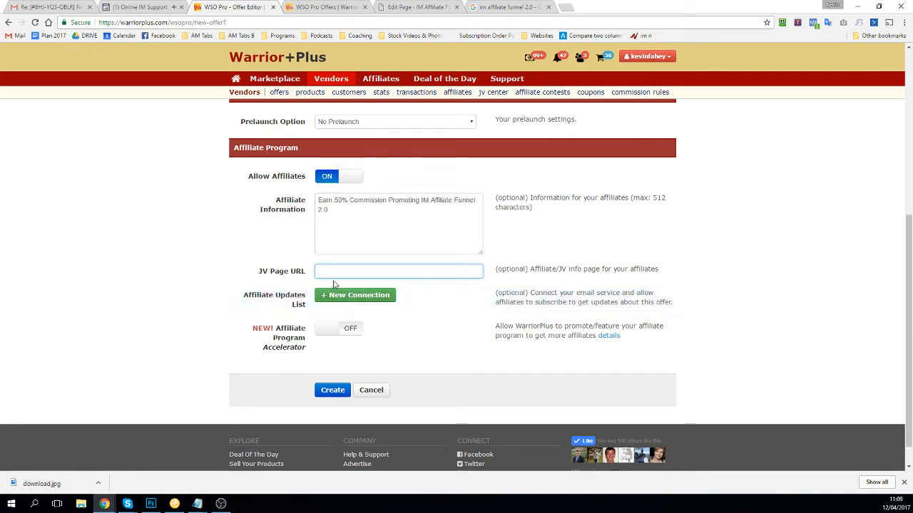
{"action": "scroll", "coordinate": [363, 229], "scroll_direction": "up", "scroll_amount": 2}
{"action": "scroll", "coordinate": [363, 229], "scroll_direction": "down", "scroll_amount": 2}
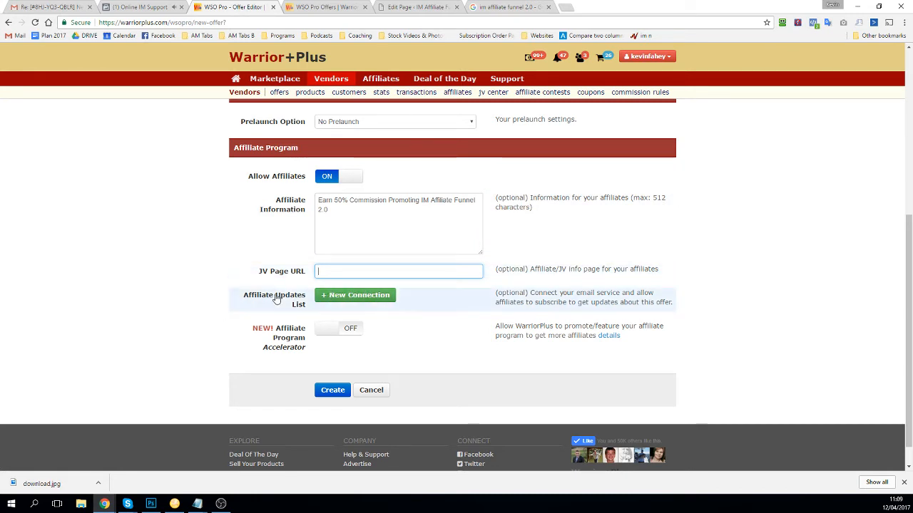
Step: Add a new AWeber connection using the 'Affiliates IM Affiliate Funnel' list and save it
{"action": "left_click", "coordinate": [334, 296]}
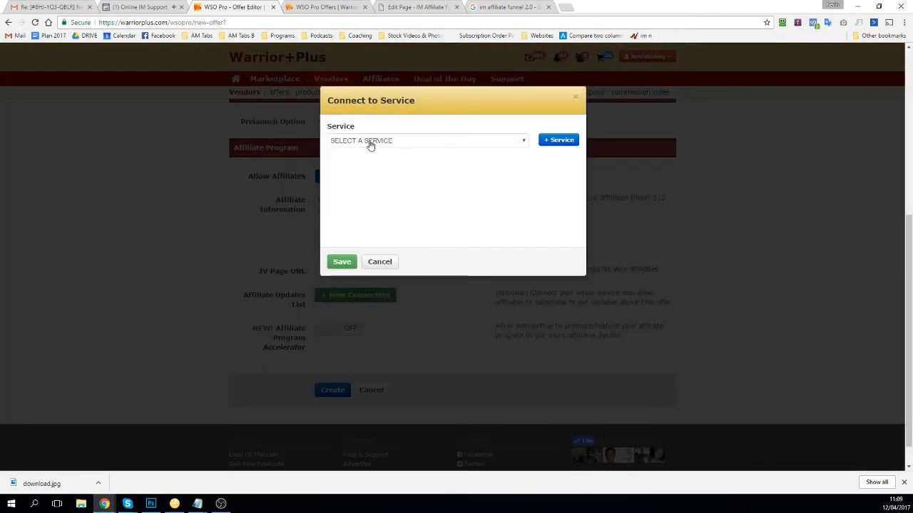
{"action": "left_click", "coordinate": [369, 141]}
{"action": "left_click", "coordinate": [370, 160]}
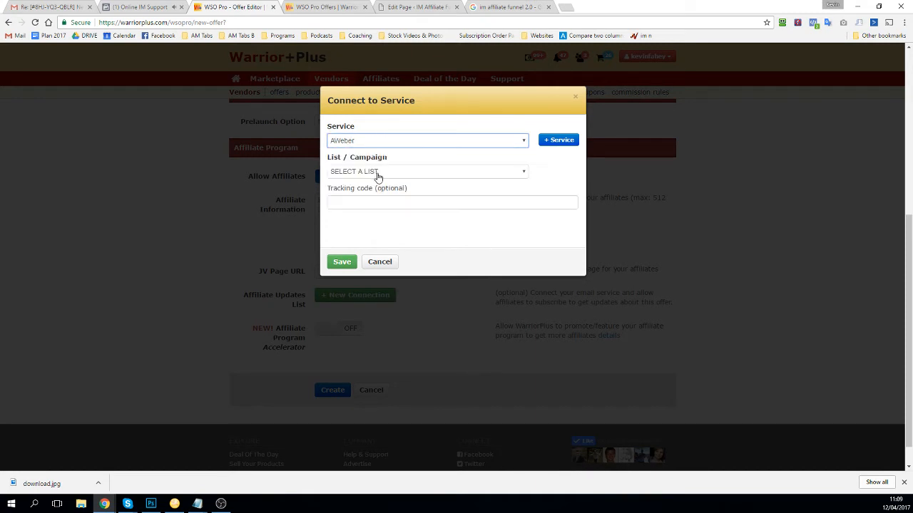
{"action": "left_click", "coordinate": [375, 174]}
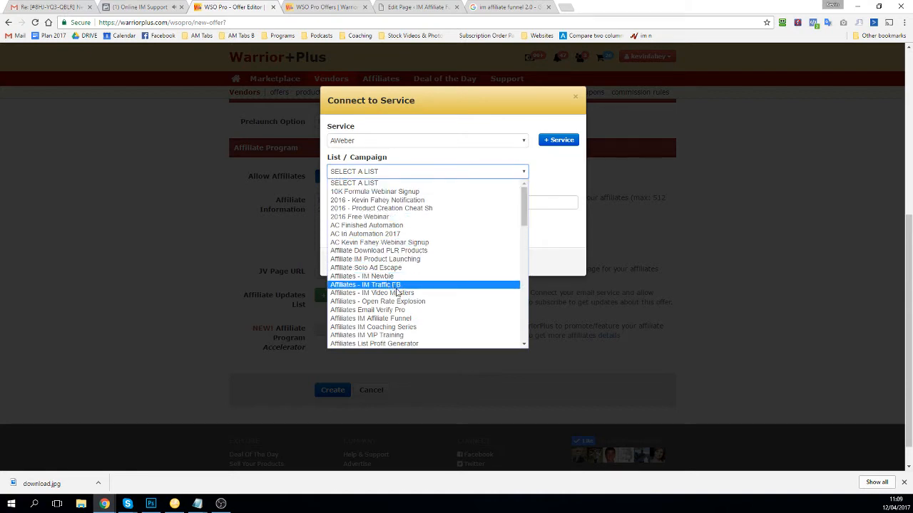
{"action": "left_click", "coordinate": [403, 319]}
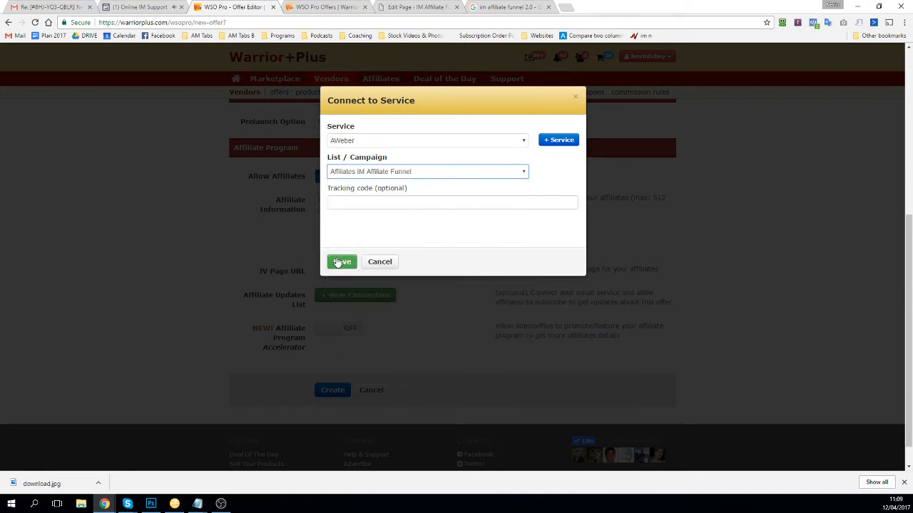
{"action": "left_click", "coordinate": [339, 262]}
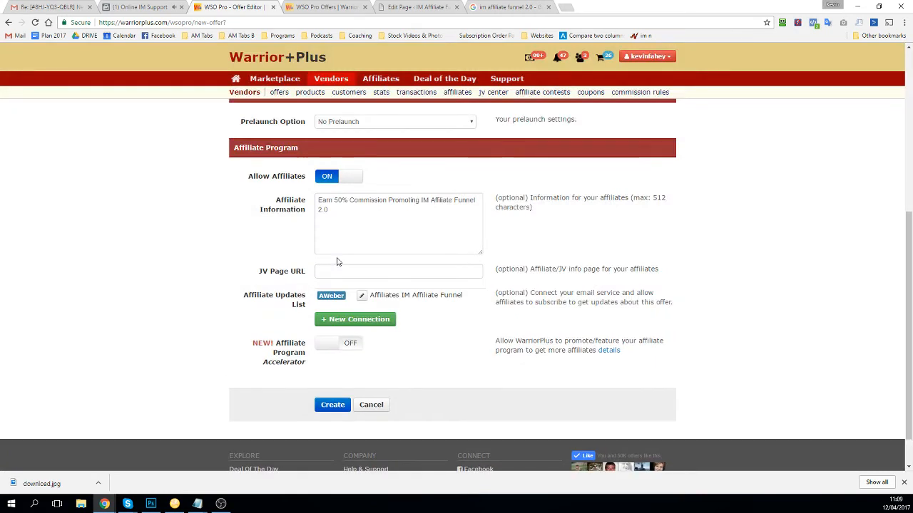
{"action": "scroll", "coordinate": [341, 276], "scroll_direction": "down", "scroll_amount": 1}
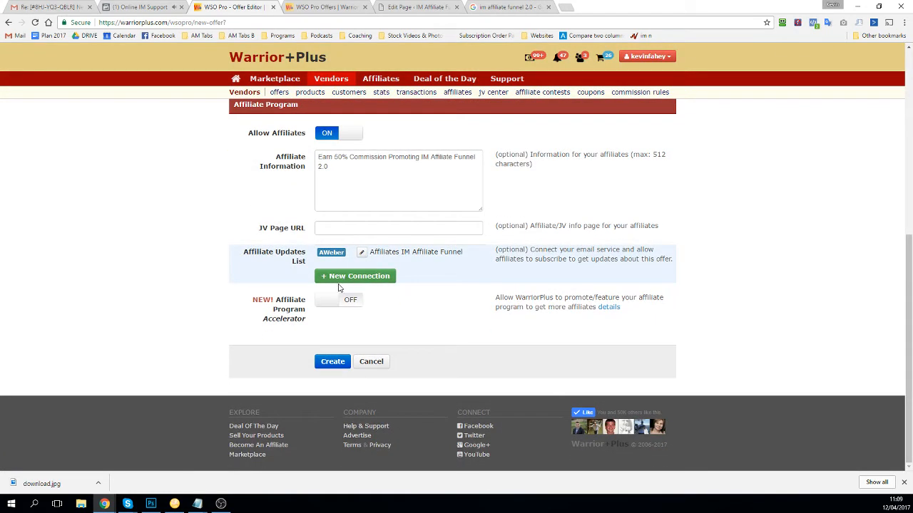
{"action": "mouse_move", "coordinate": [605, 308]}
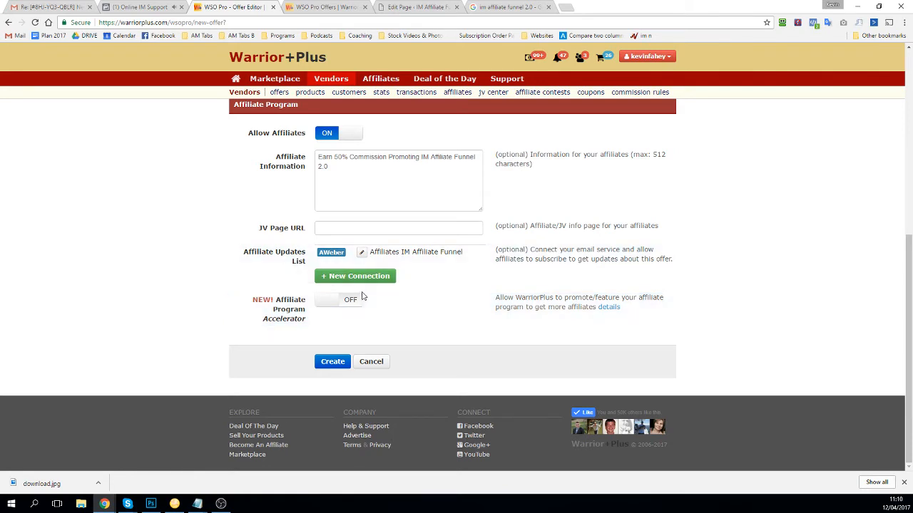
{"action": "scroll", "coordinate": [371, 292], "scroll_direction": "up", "scroll_amount": 5}
{"action": "scroll", "coordinate": [370, 289], "scroll_direction": "up", "scroll_amount": 1}
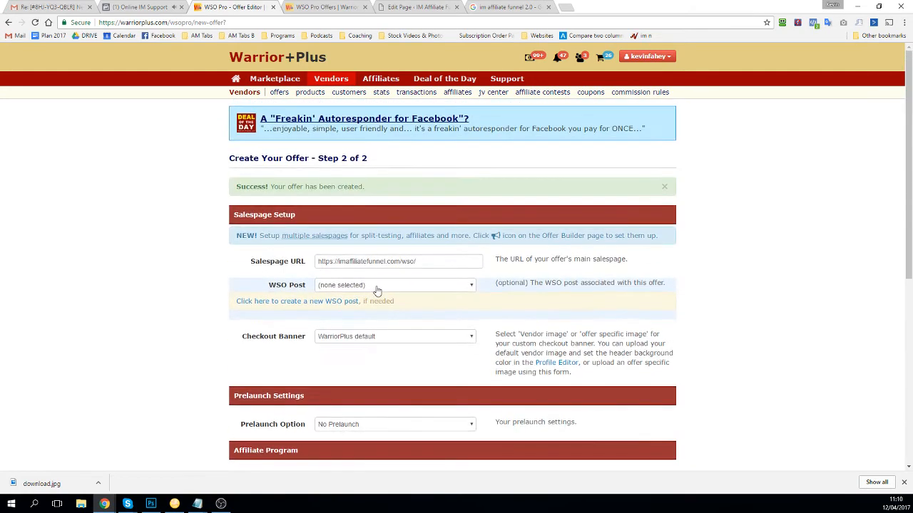
{"action": "scroll", "coordinate": [399, 303], "scroll_direction": "down", "scroll_amount": 4}
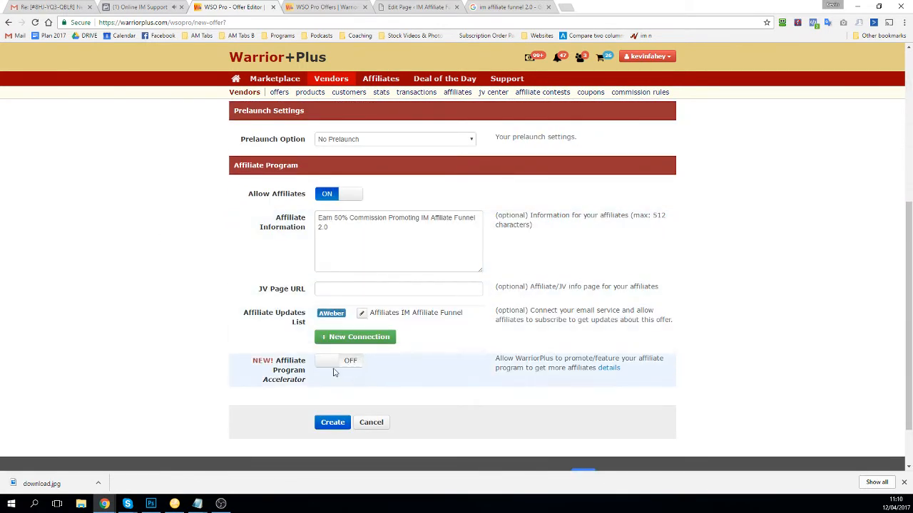
Step: Submit the offer form with Create and scroll through the resulting Offer View page
{"action": "left_click", "coordinate": [324, 422]}
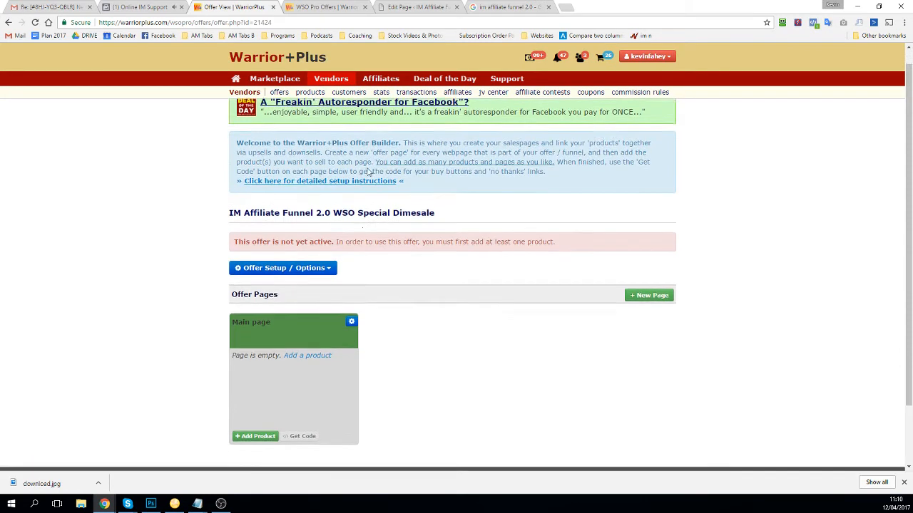
{"action": "scroll", "coordinate": [338, 255], "scroll_direction": "down", "scroll_amount": 2}
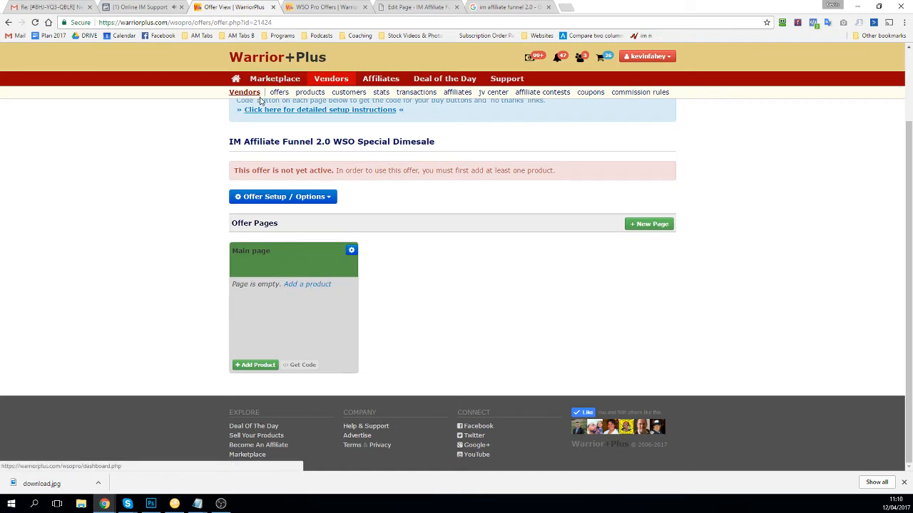
Step: Create a new product on the Main page named 'IM Affiliate Funnel'
{"action": "left_click", "coordinate": [306, 284]}
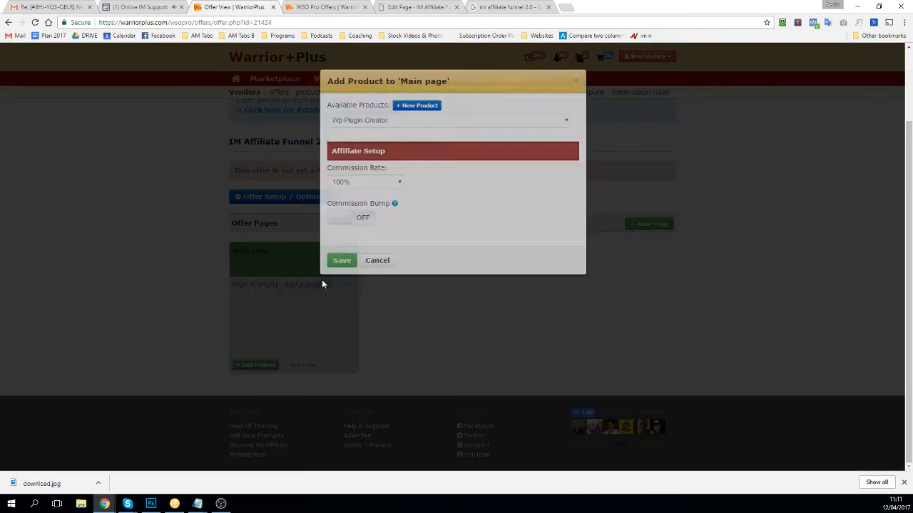
{"action": "left_click", "coordinate": [414, 124]}
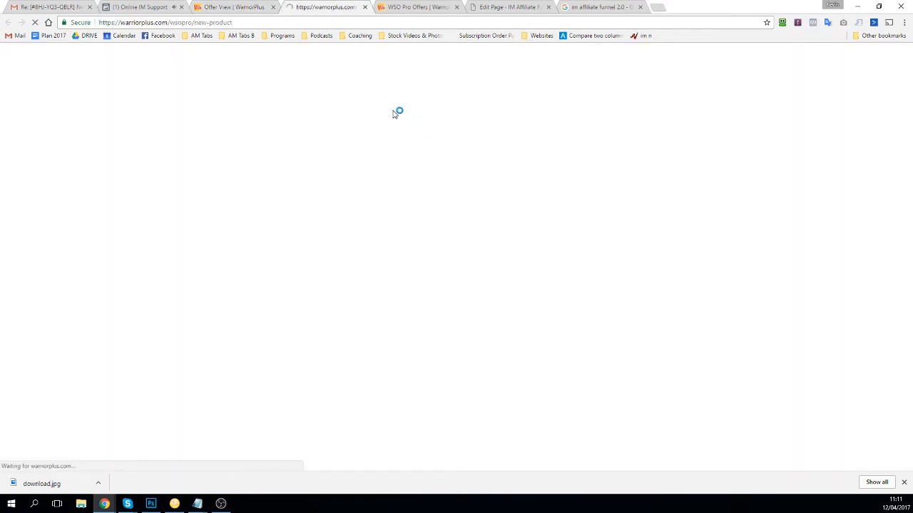
{"action": "scroll", "coordinate": [321, 235], "scroll_direction": "down", "scroll_amount": 1}
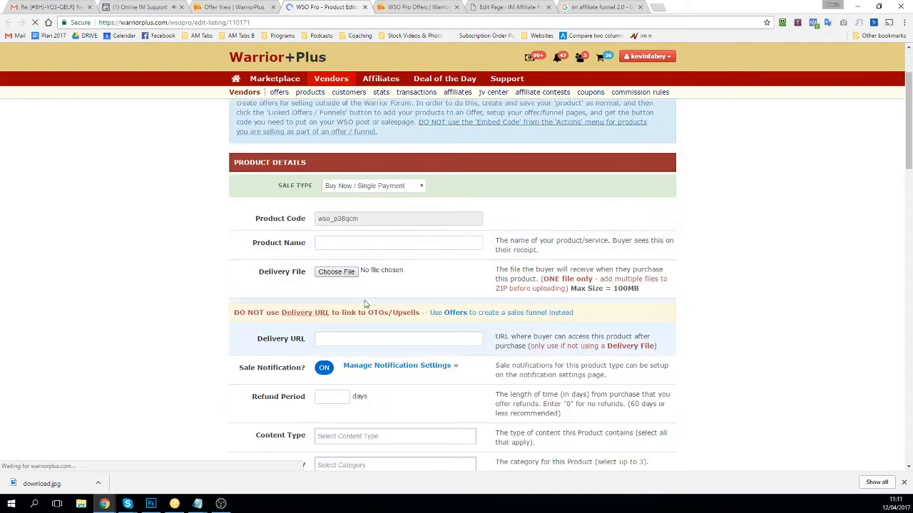
{"action": "left_click", "coordinate": [345, 247]}
{"action": "type", "text": "IM Affili"}
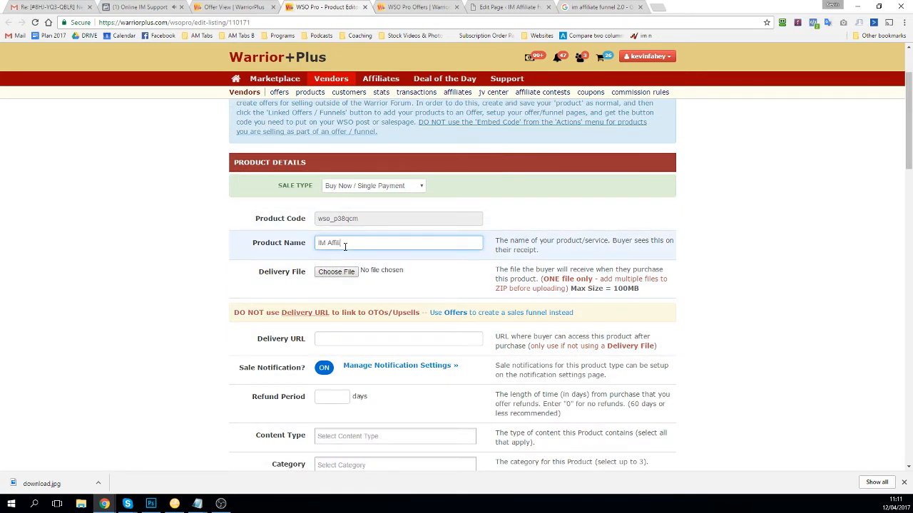
{"action": "type", "text": "ate Funnel 2.0"}
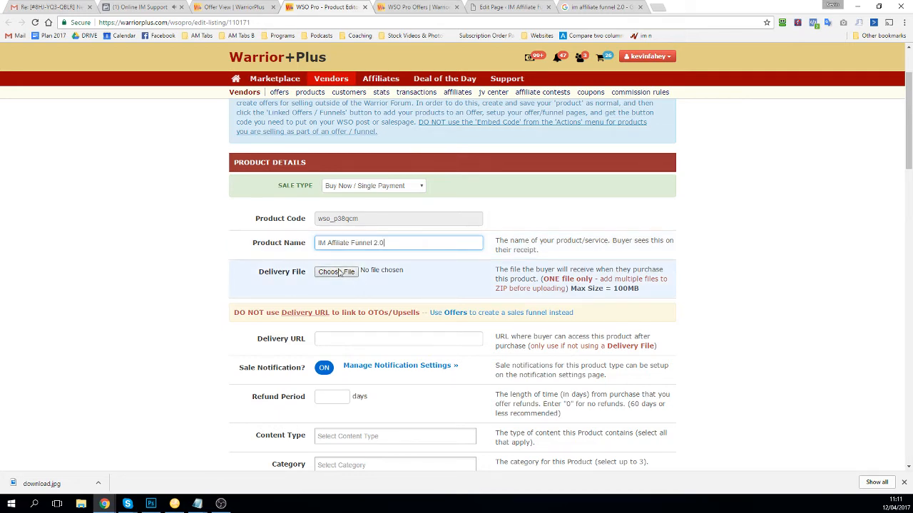
Step: Fill the delivery URL from a saved suggestion, then clear it
{"action": "scroll", "coordinate": [348, 314], "scroll_direction": "down", "scroll_amount": 1}
{"action": "scroll", "coordinate": [341, 334], "scroll_direction": "down", "scroll_amount": 1}
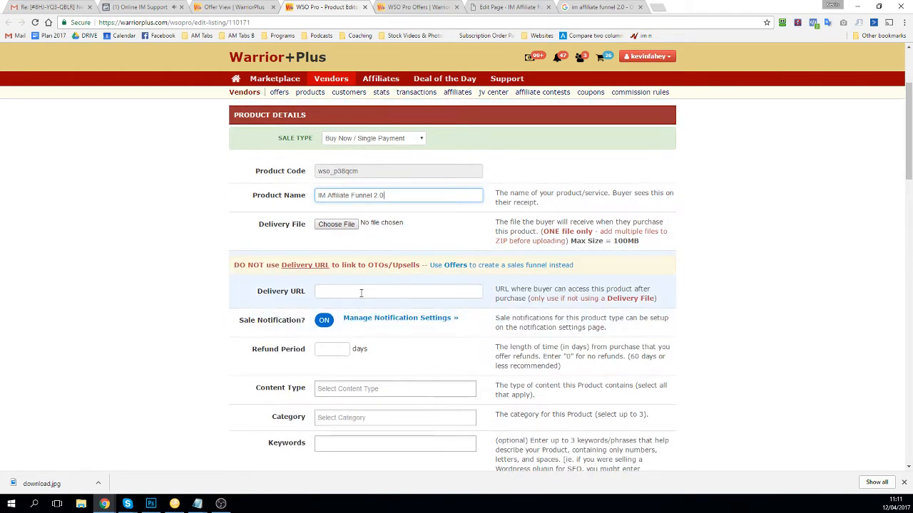
{"action": "left_click", "coordinate": [348, 293]}
{"action": "type", "text": "http"}
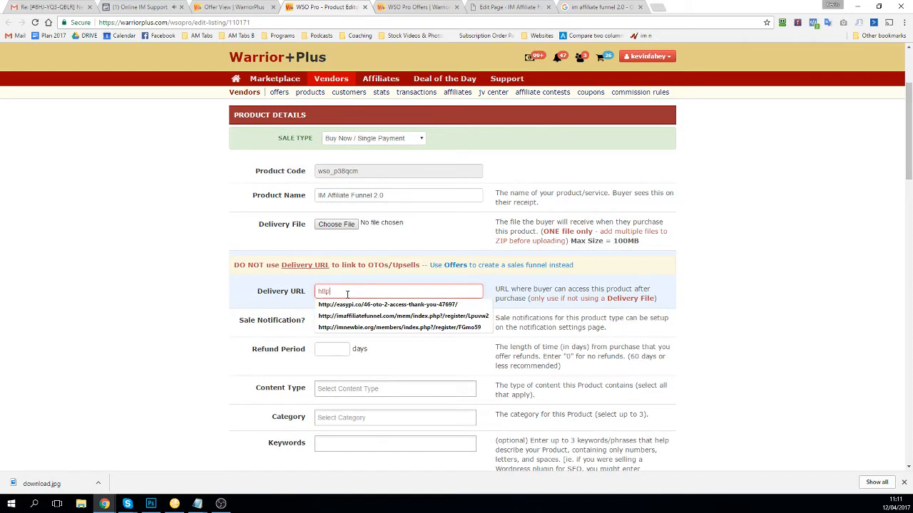
{"action": "key", "text": "Down"}
{"action": "key", "text": "Return"}
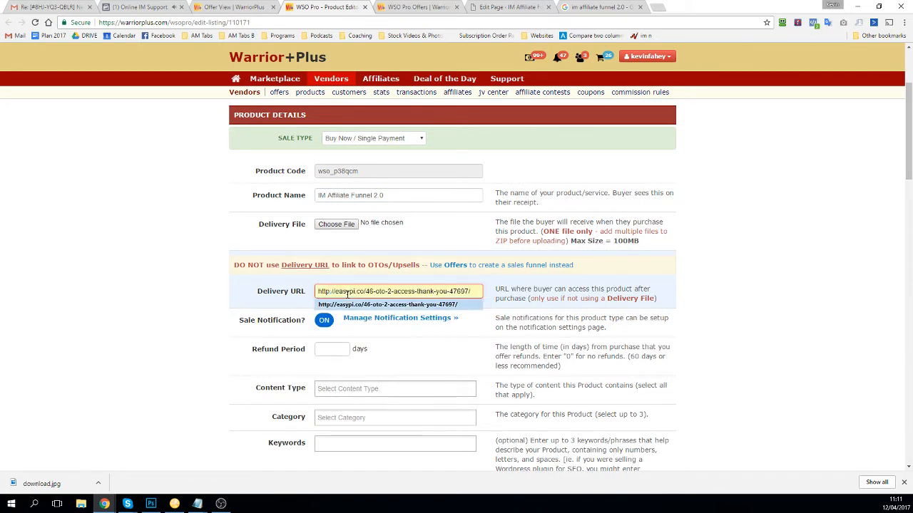
{"action": "key", "text": "BackSpace"}
{"action": "key", "text": "BackSpace"}
{"action": "key", "text": "BackSpace"}
{"action": "key", "text": "BackSpace"}
{"action": "key", "text": "BackSpace"}
{"action": "key", "text": "BackSpace"}
{"action": "key", "text": "BackSpace"}
{"action": "key", "text": "BackSpace"}
{"action": "key", "text": "BackSpace"}
{"action": "key", "text": "BackSpace"}
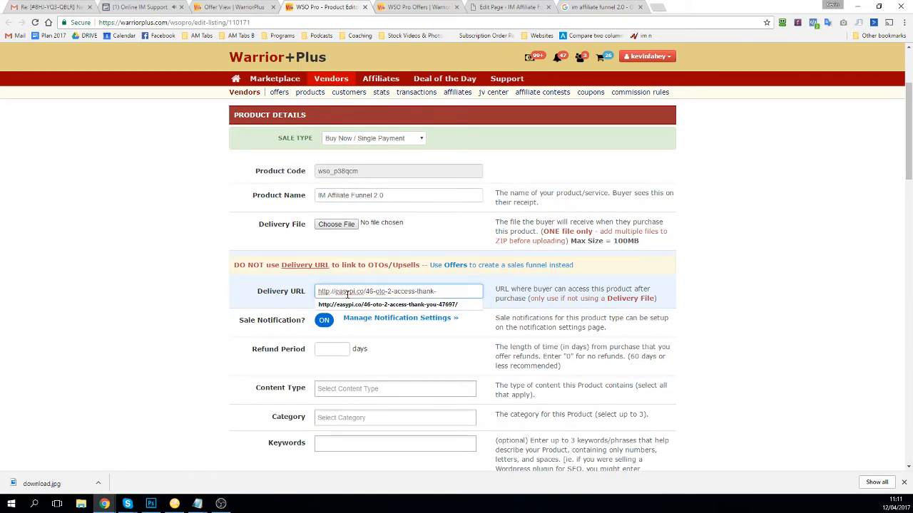
{"action": "triple_click", "coordinate": [347, 294]}
{"action": "key", "text": "BackSpace"}
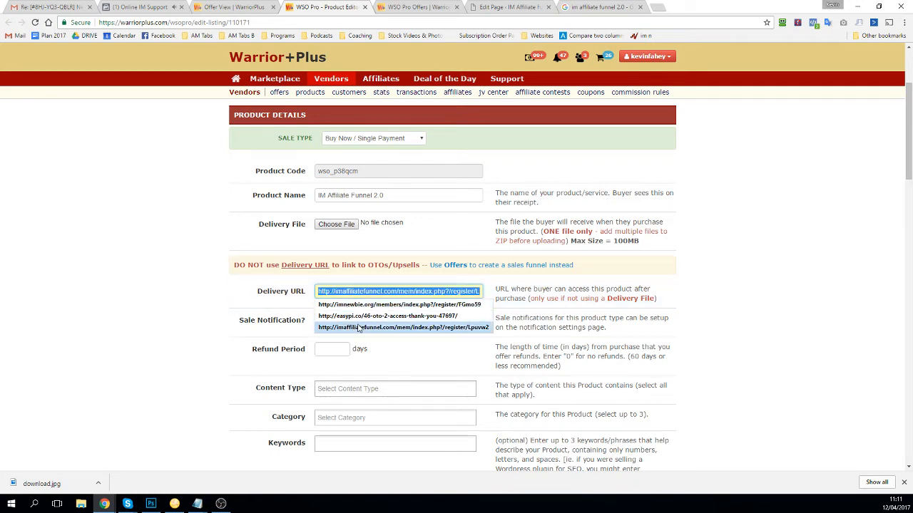
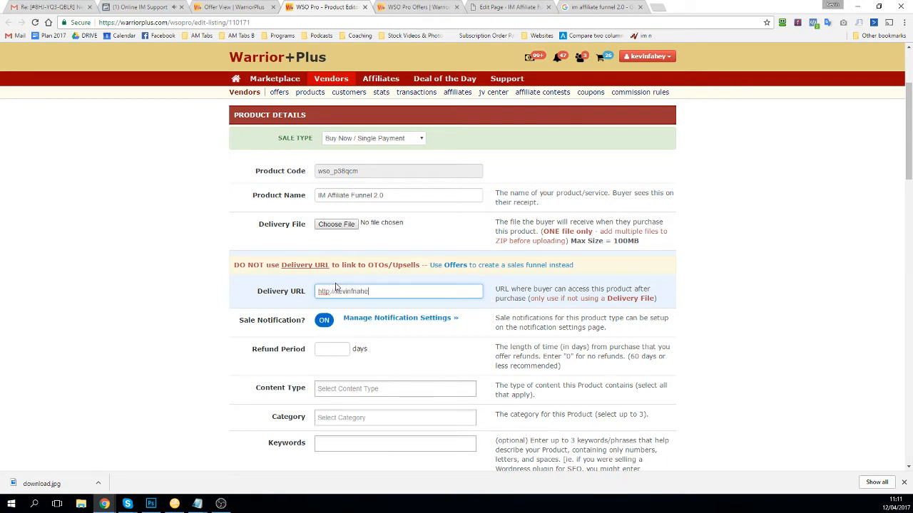
Step: Type the thank-you page address as the product's delivery URL
{"action": "key", "text": "BackSpace"}
{"action": "key", "text": "BackSpace"}
{"action": "key", "text": "BackSpace"}
{"action": "key", "text": "BackSpace"}
{"action": "key", "text": "BackSpace"}
{"action": "left_click_drag", "start_coordinate": [417, 294], "coordinate": [157, 291]}
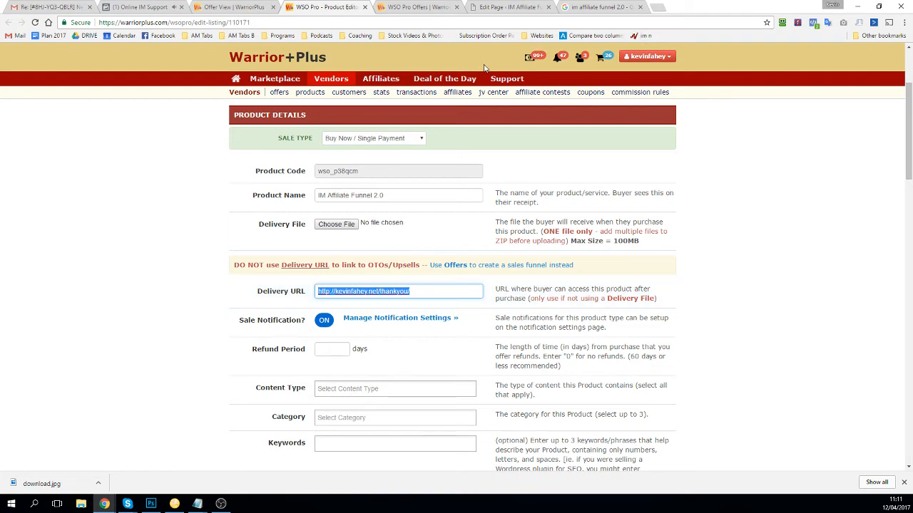
{"action": "scroll", "coordinate": [298, 315], "scroll_direction": "down", "scroll_amount": 1}
{"action": "left_click", "coordinate": [196, 279]}
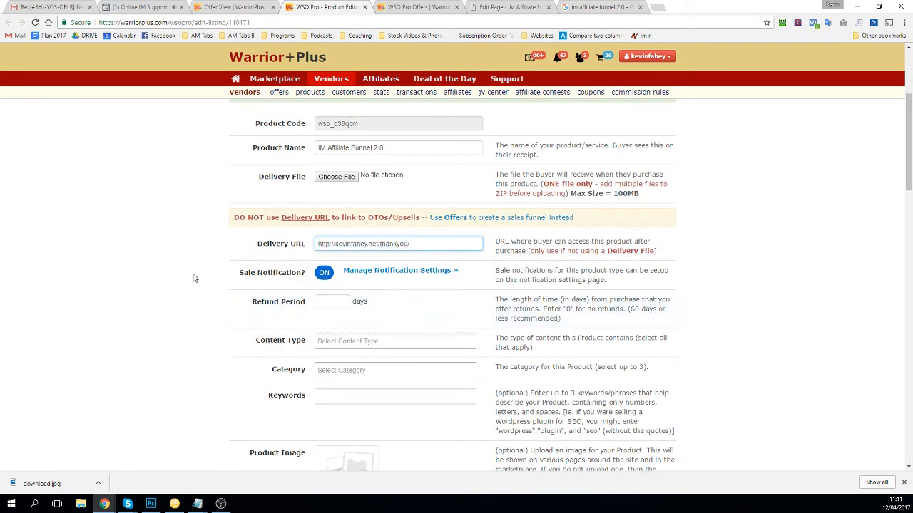
Step: Set a 30-day refund period, video content type and Affiliate Marketing category
{"action": "left_click", "coordinate": [330, 304]}
{"action": "type", "text": "30"}
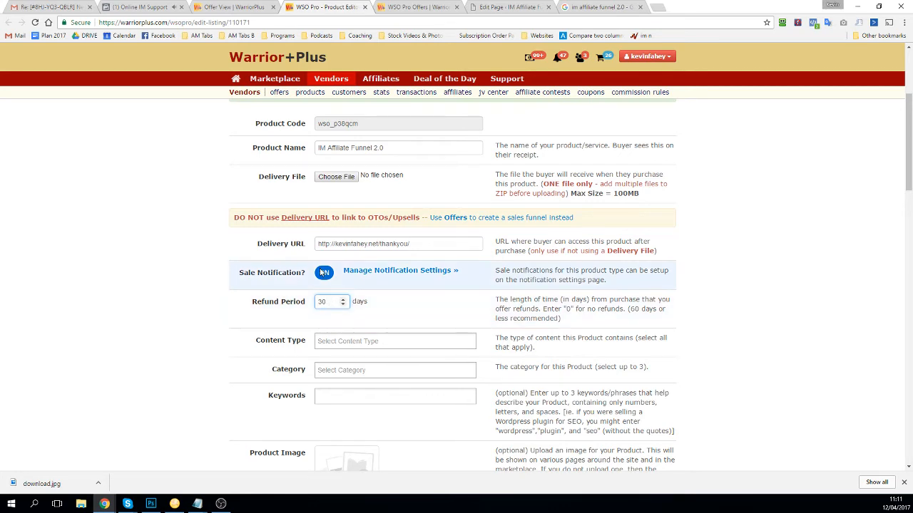
{"action": "scroll", "coordinate": [335, 289], "scroll_direction": "down", "scroll_amount": 1}
{"action": "scroll", "coordinate": [335, 288], "scroll_direction": "down", "scroll_amount": 1}
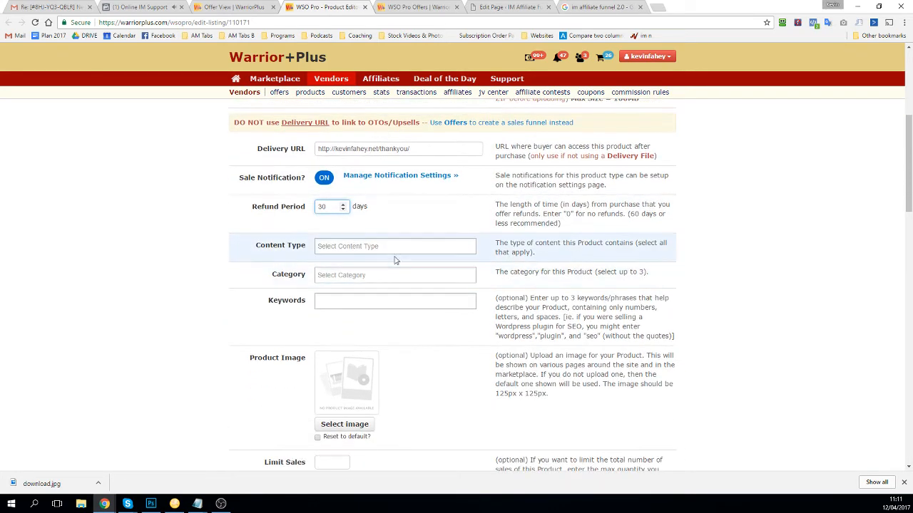
{"action": "left_click", "coordinate": [362, 250]}
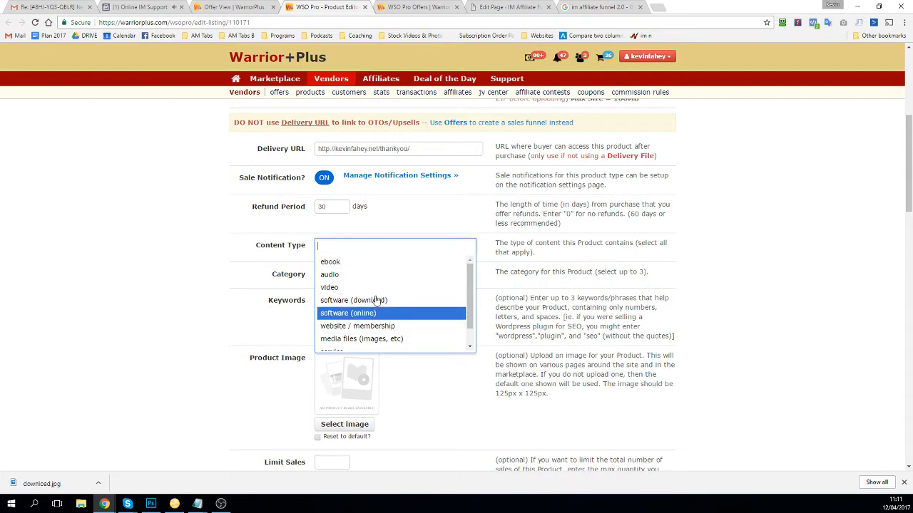
{"action": "left_click", "coordinate": [360, 288]}
{"action": "left_click", "coordinate": [365, 276]}
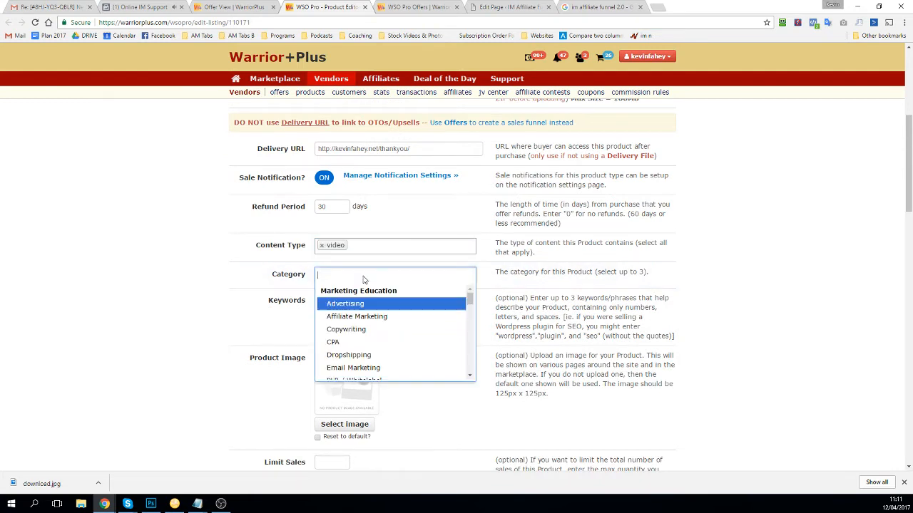
{"action": "left_click", "coordinate": [363, 316]}
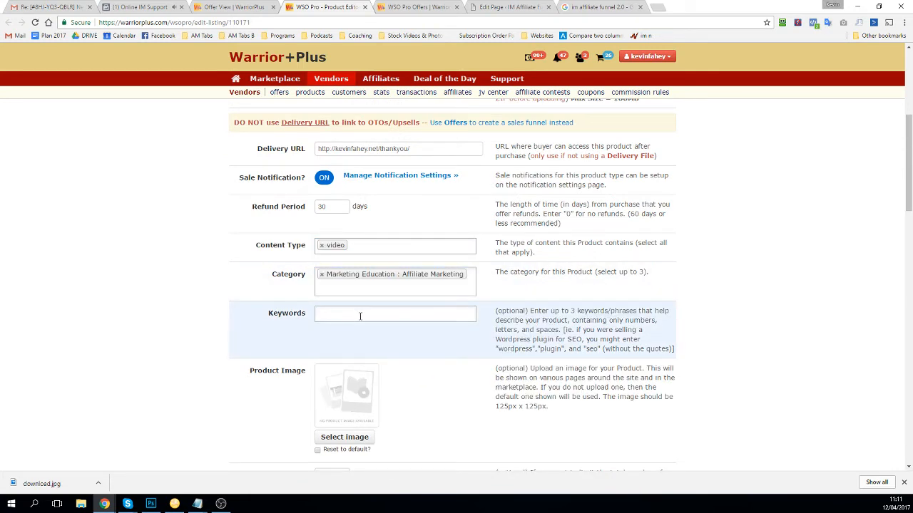
Step: Add the keywords Afffiliates, Affiliate Marketing and Affiliate from the suggestions
{"action": "left_click", "coordinate": [360, 316]}
{"action": "type", "text": "aff"}
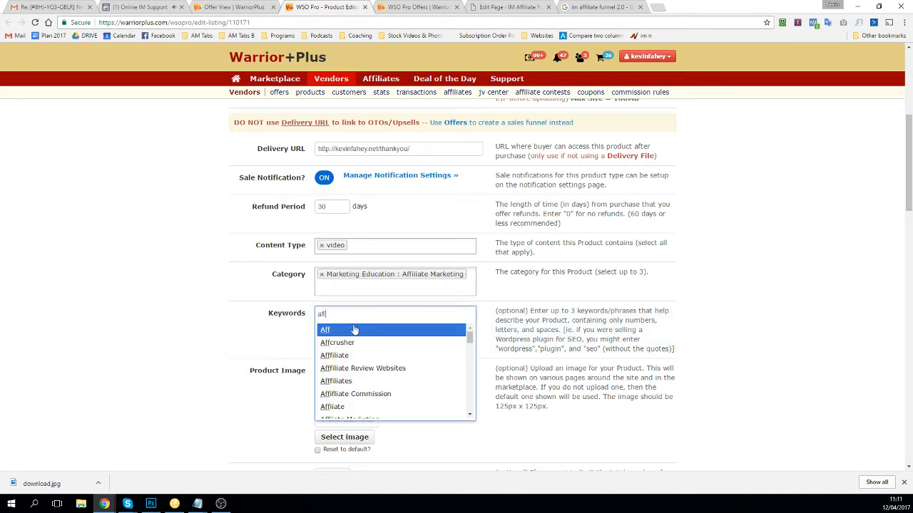
{"action": "left_click", "coordinate": [396, 381]}
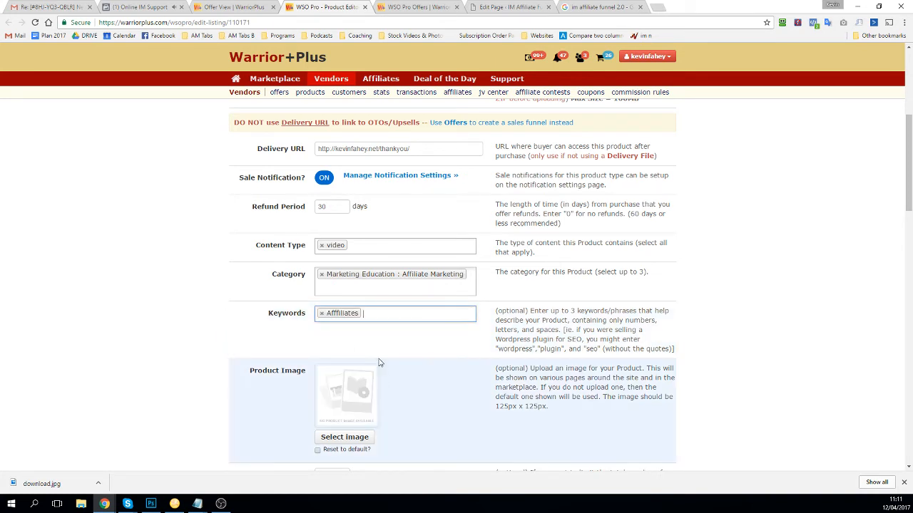
{"action": "type", "text": "affil"}
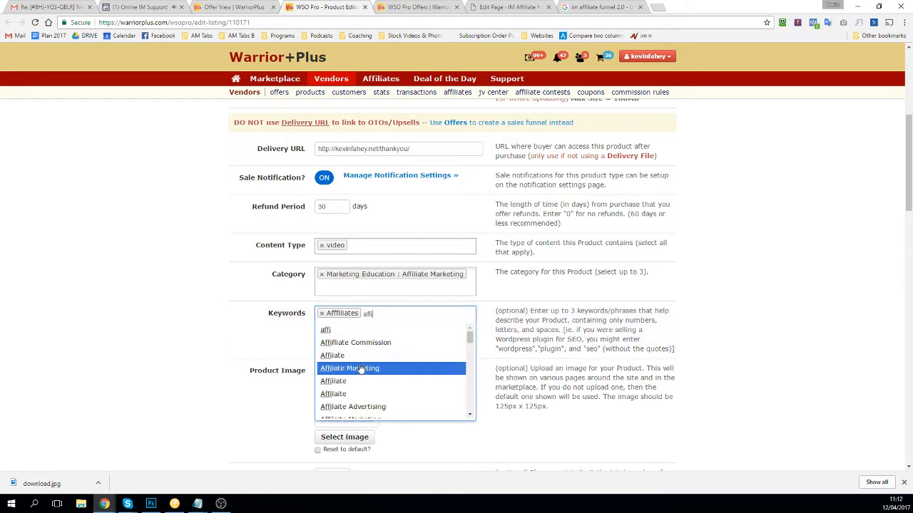
{"action": "left_click", "coordinate": [364, 368]}
{"action": "type", "text": "af"}
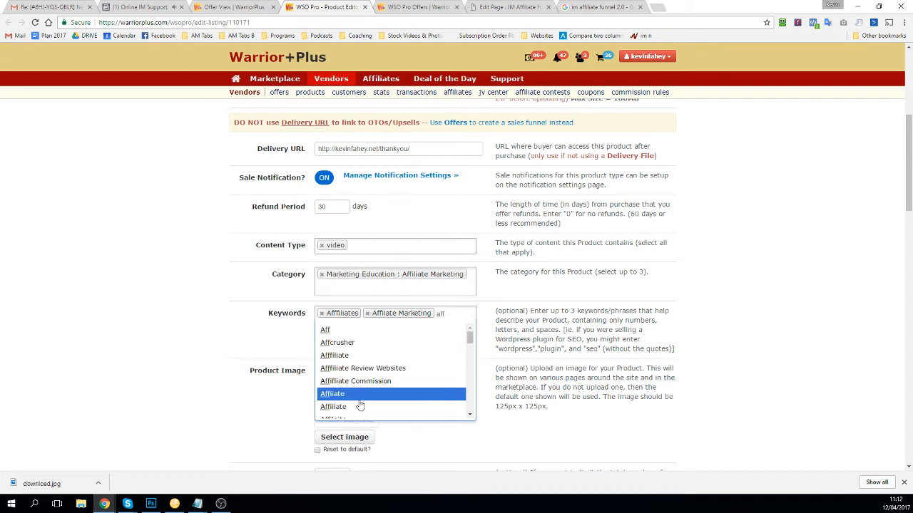
{"action": "left_click", "coordinate": [360, 406]}
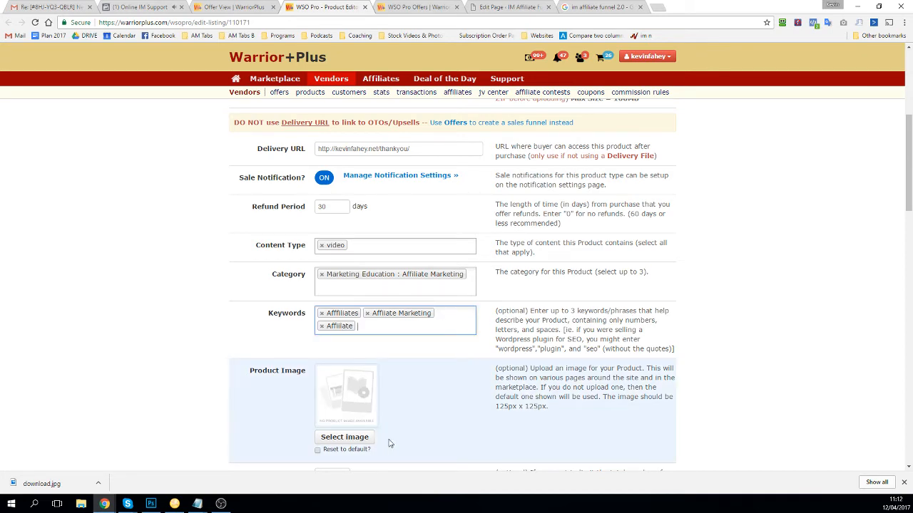
{"action": "left_click", "coordinate": [353, 439]}
Step: Upload the 'download' image as the product image, leaving the sales limit empty
{"action": "scroll", "coordinate": [230, 102], "scroll_direction": "down", "scroll_amount": 3}
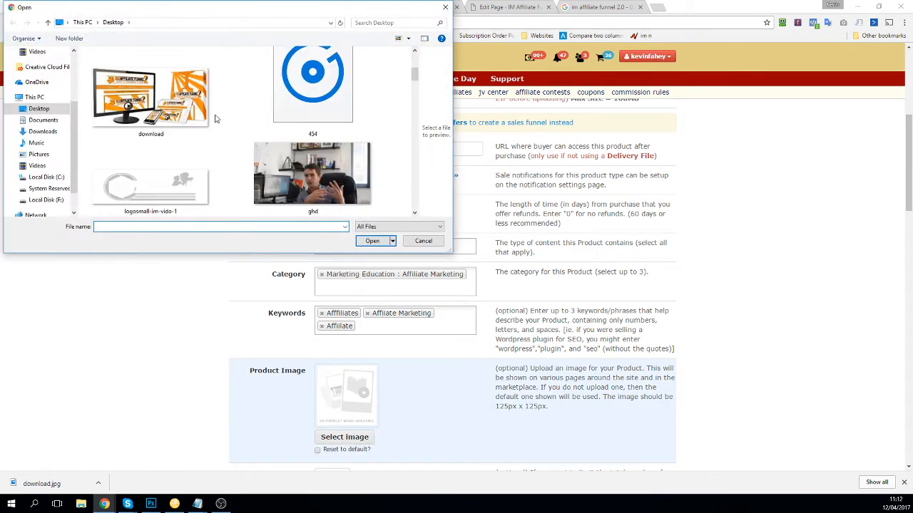
{"action": "double_click", "coordinate": [199, 107]}
{"action": "scroll", "coordinate": [306, 285], "scroll_direction": "down", "scroll_amount": 3}
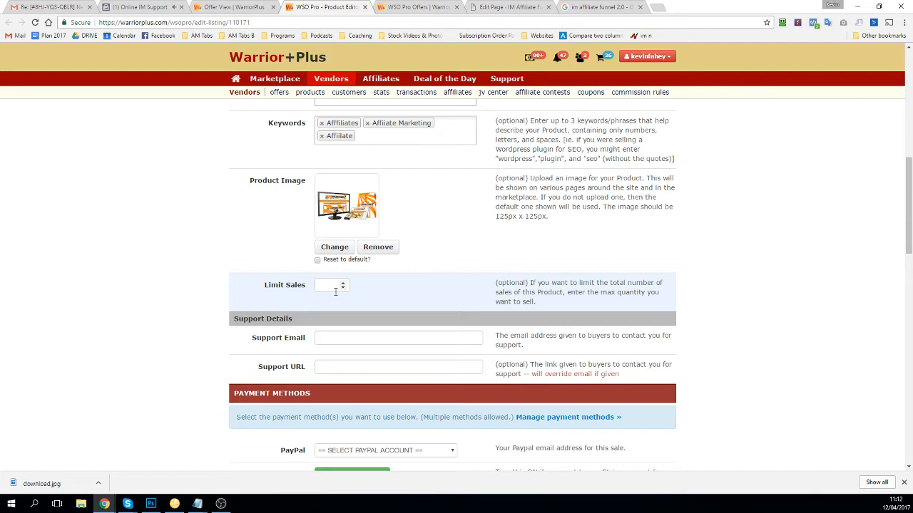
{"action": "left_click", "coordinate": [327, 285]}
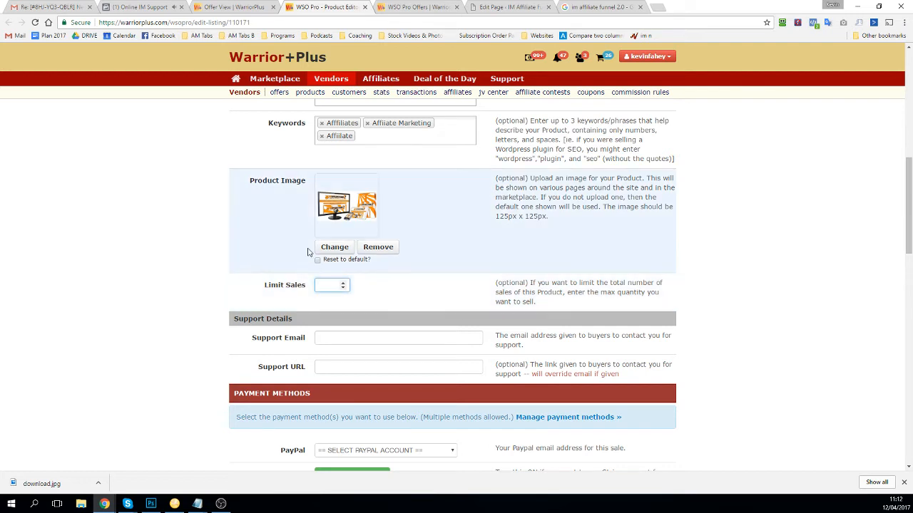
{"action": "type", "text": "10"}
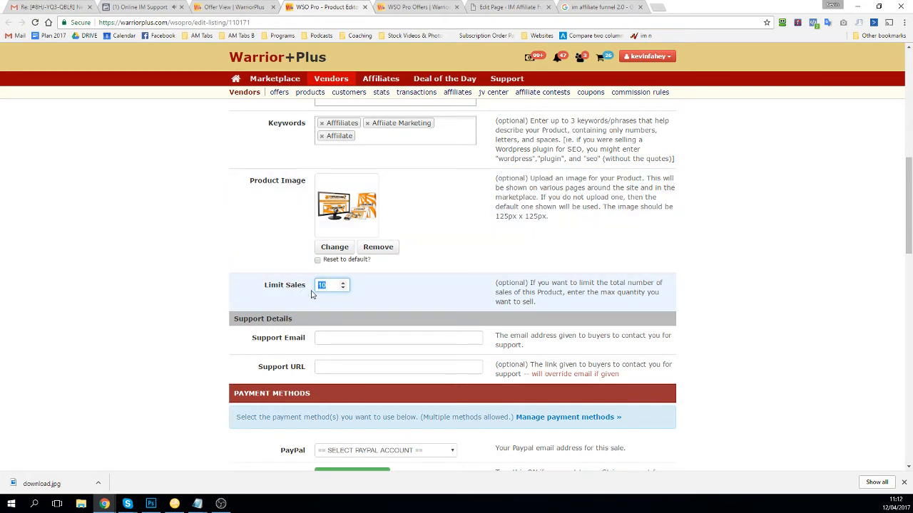
{"action": "key", "text": "BackSpace"}
{"action": "key", "text": "BackSpace"}
{"action": "left_click", "coordinate": [349, 339]}
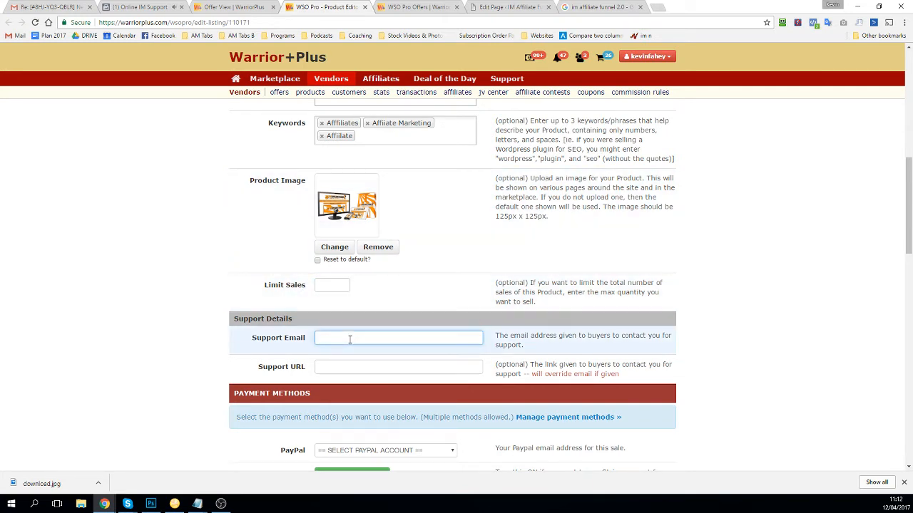
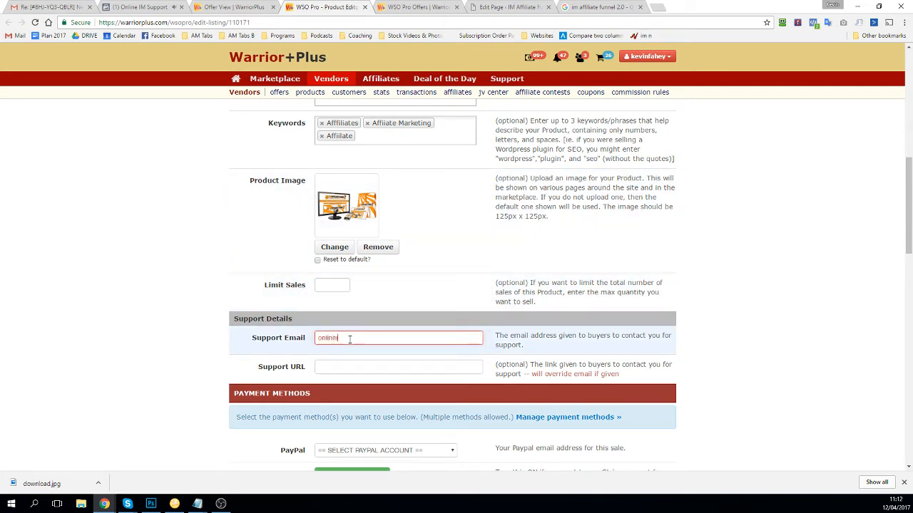
{"action": "key", "text": "Tab"}
{"action": "type", "text": "ht"}
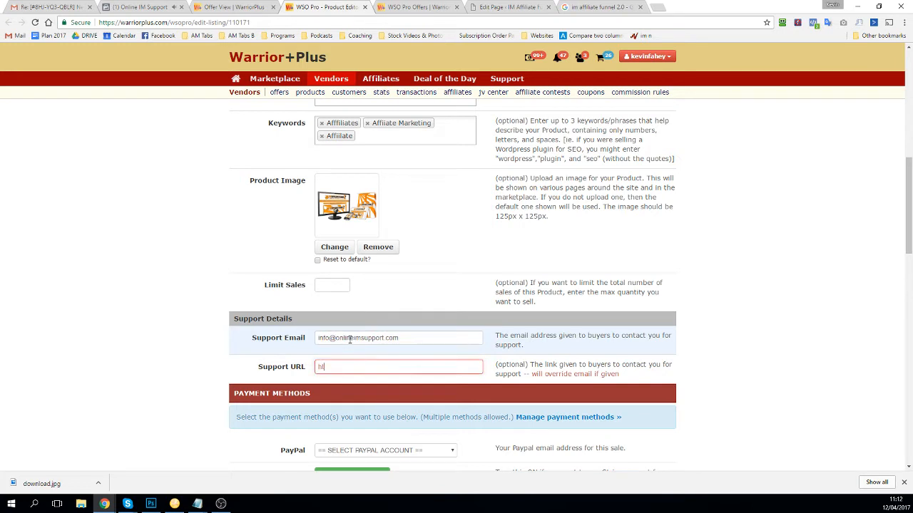
{"action": "type", "text": "tps://onlineimsupport.com"}
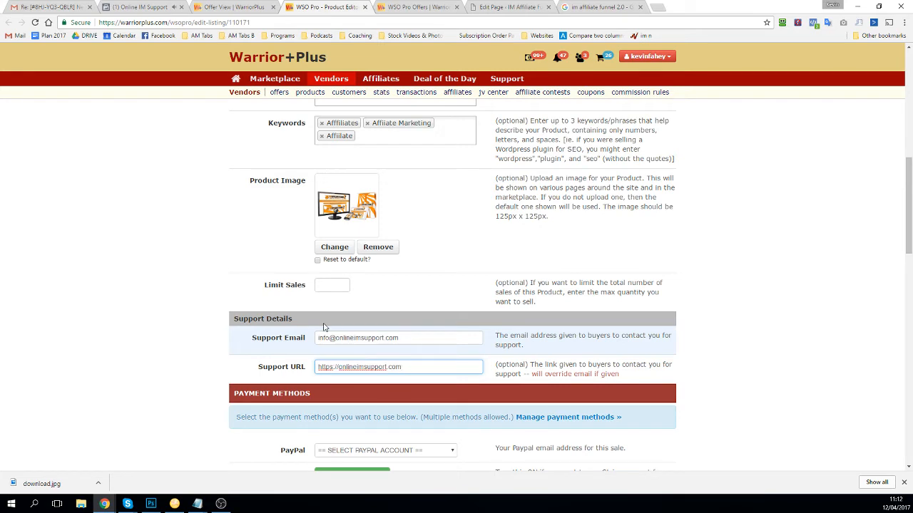
{"action": "scroll", "coordinate": [323, 326], "scroll_direction": "down", "scroll_amount": 2}
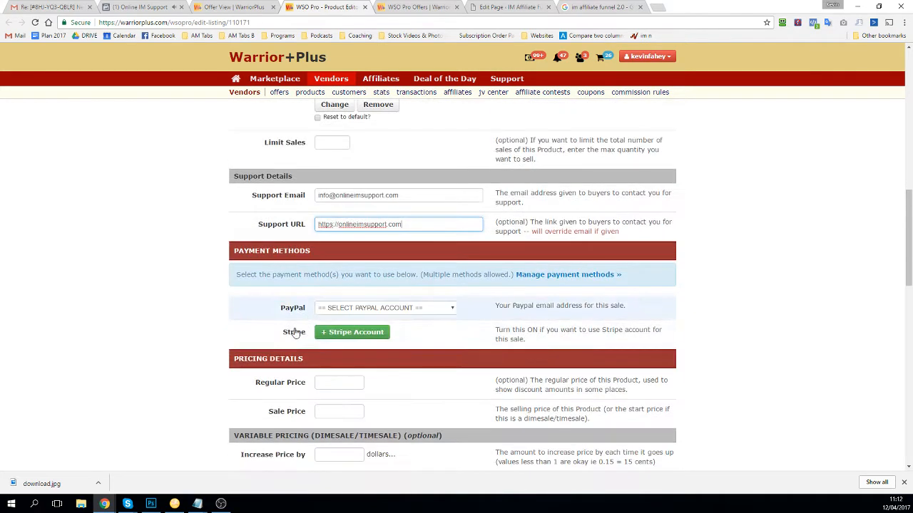
Step: Choose the PayPal account and check the regular price 97 and sale price 17
{"action": "left_click", "coordinate": [326, 308]}
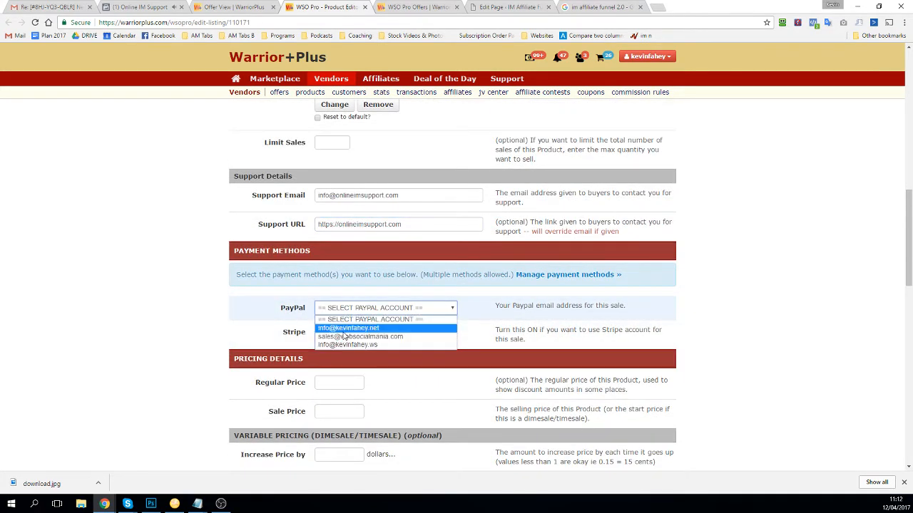
{"action": "left_click", "coordinate": [346, 328]}
{"action": "scroll", "coordinate": [298, 296], "scroll_direction": "down", "scroll_amount": 1}
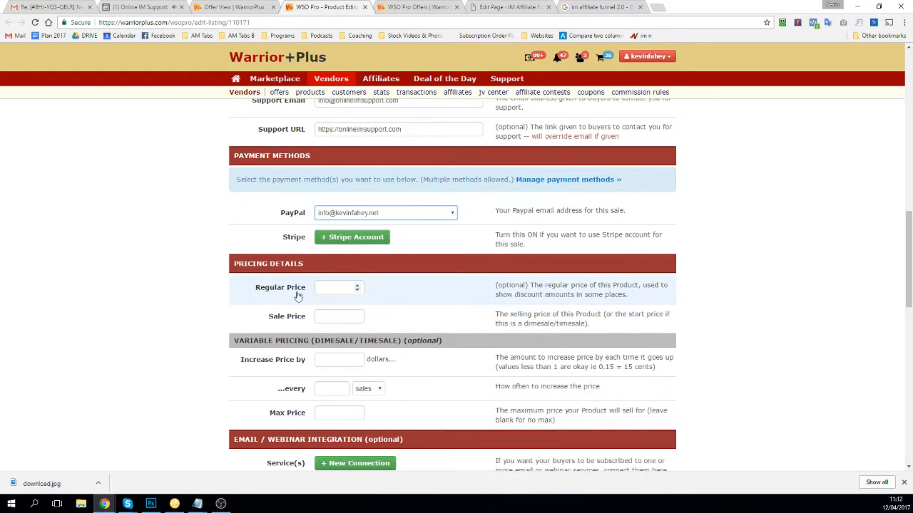
{"action": "left_click", "coordinate": [323, 288]}
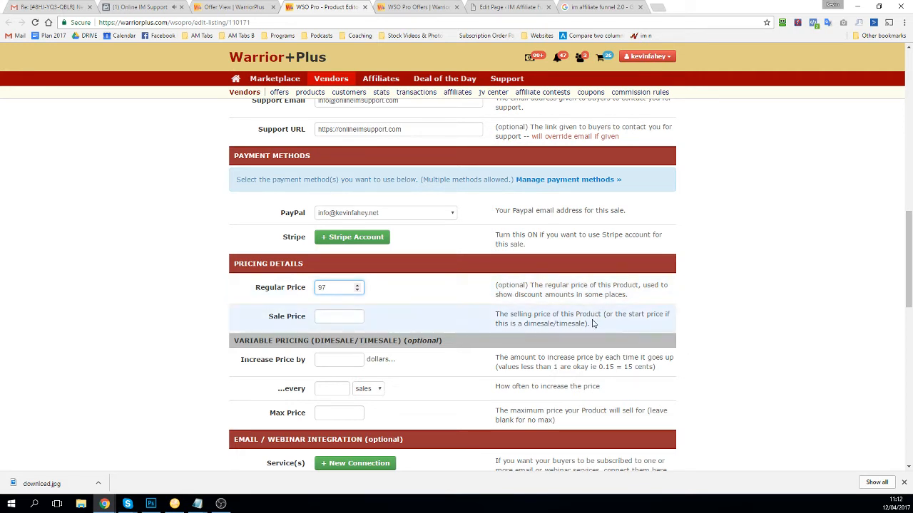
{"action": "mouse_move", "coordinate": [591, 323]}
{"action": "left_mouse_down"}
{"action": "mouse_move", "coordinate": [575, 315]}
{"action": "mouse_move", "coordinate": [594, 314]}
{"action": "left_mouse_up"}
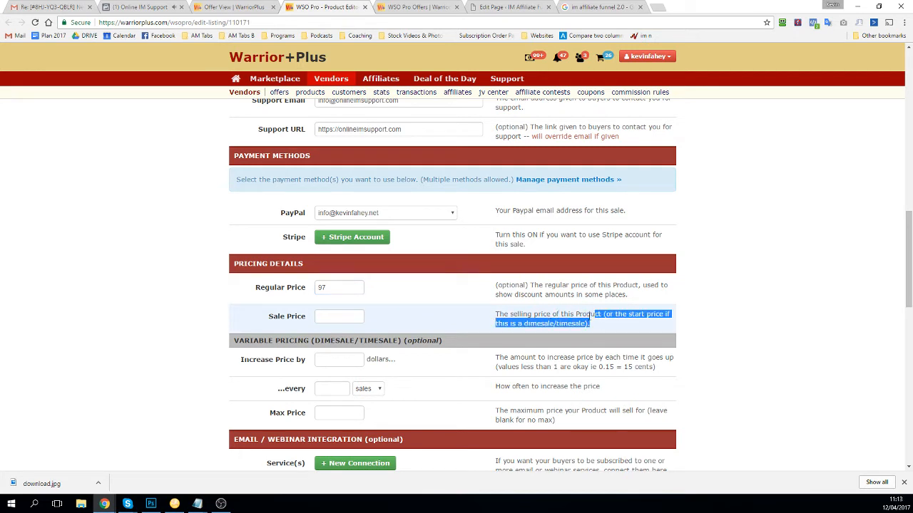
{"action": "left_click", "coordinate": [343, 318]}
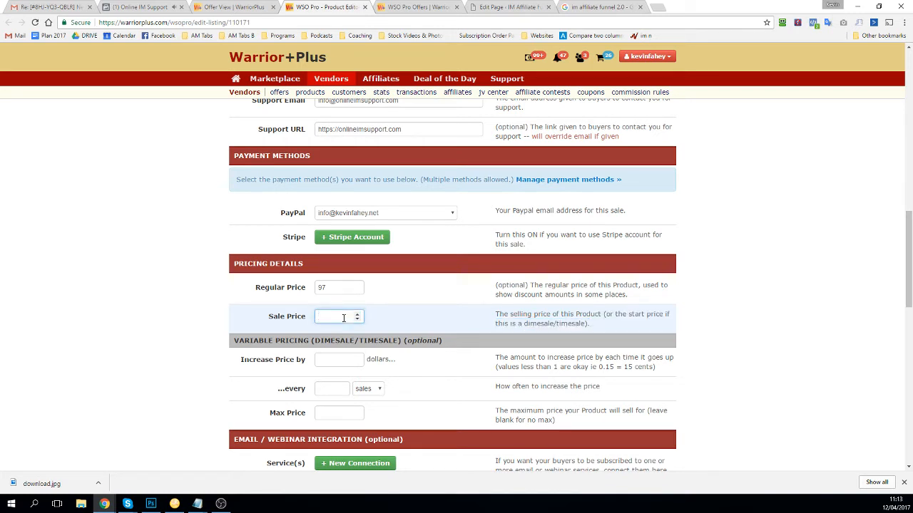
Step: Make the price rise by 0.02 every 1 sale up to a maximum of 27
{"action": "left_click", "coordinate": [330, 360]}
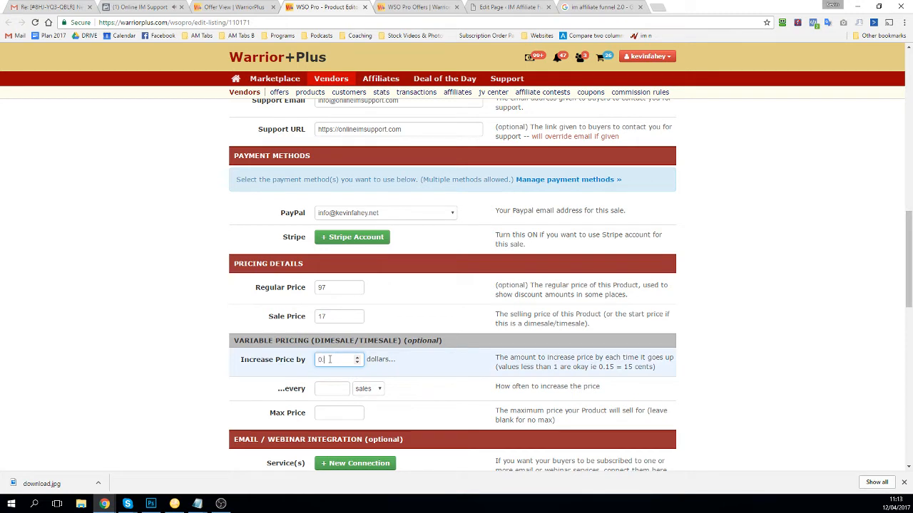
{"action": "type", "text": "0.02"}
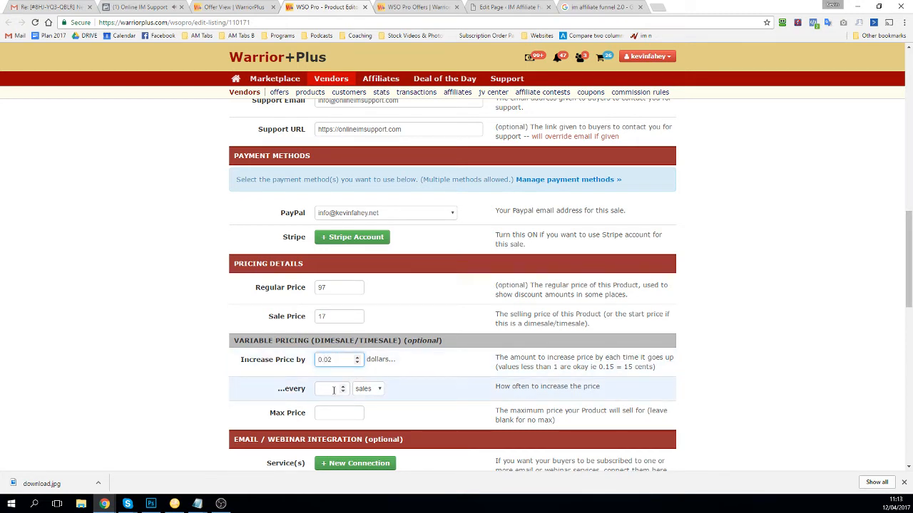
{"action": "left_click", "coordinate": [333, 390]}
{"action": "type", "text": "1"}
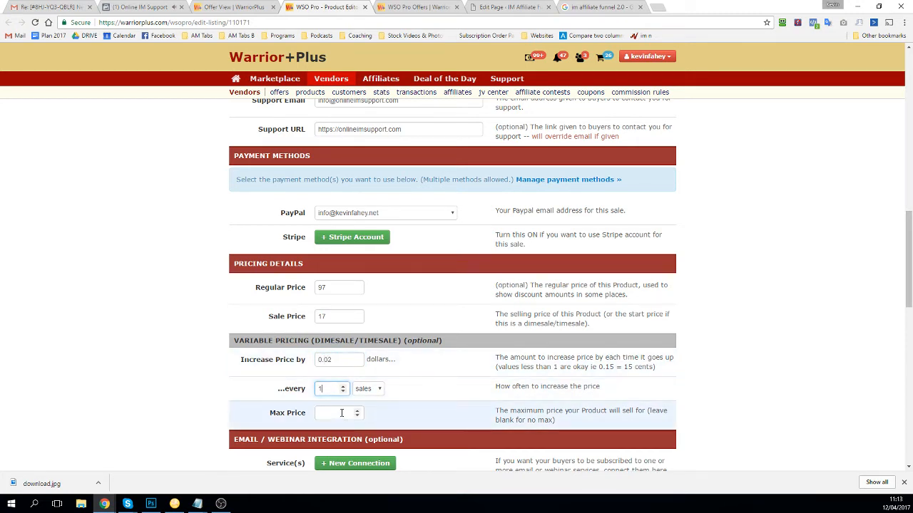
{"action": "left_click", "coordinate": [342, 413]}
{"action": "type", "text": "27"}
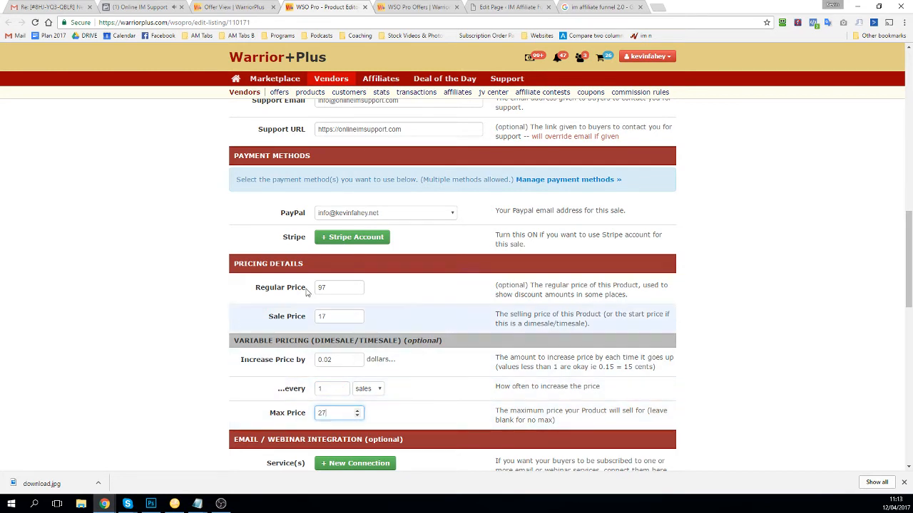
{"action": "left_click", "coordinate": [101, 353]}
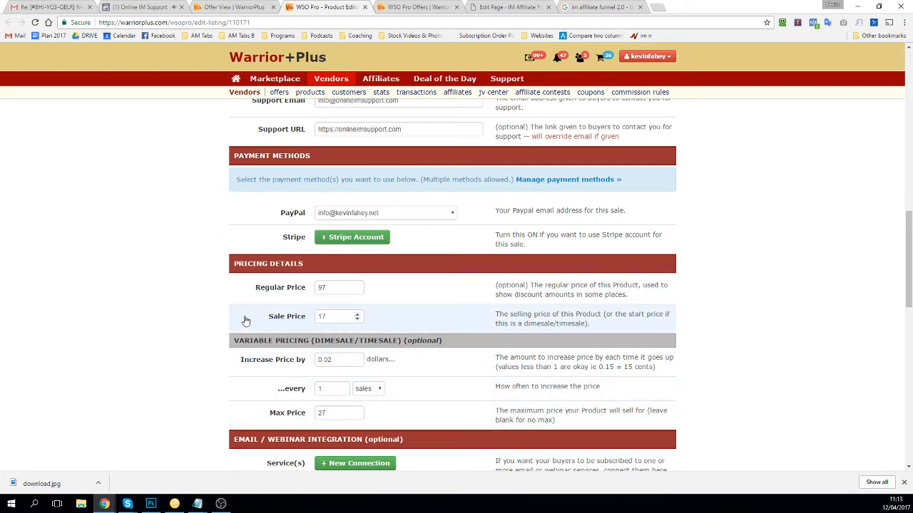
Step: Review the regular price 97, sale price 17 and increase amount
{"action": "double_click", "coordinate": [330, 289]}
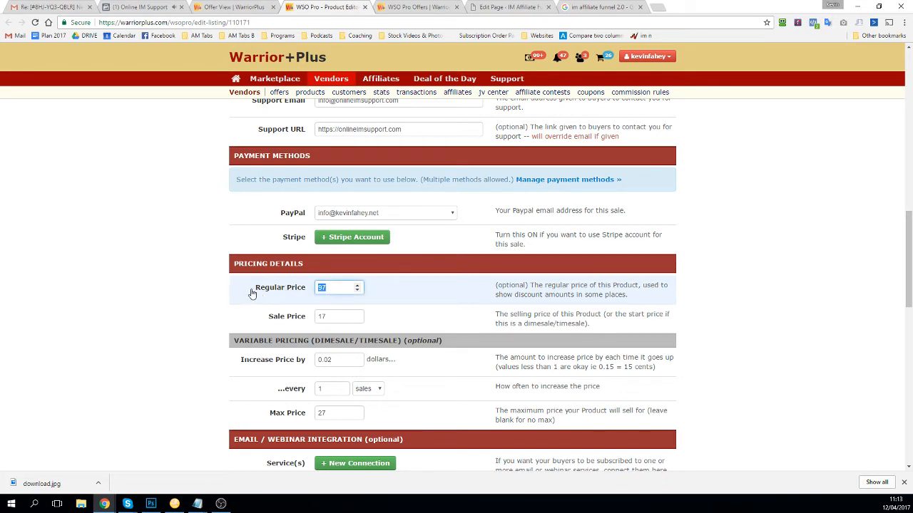
{"action": "triple_click", "coordinate": [302, 287]}
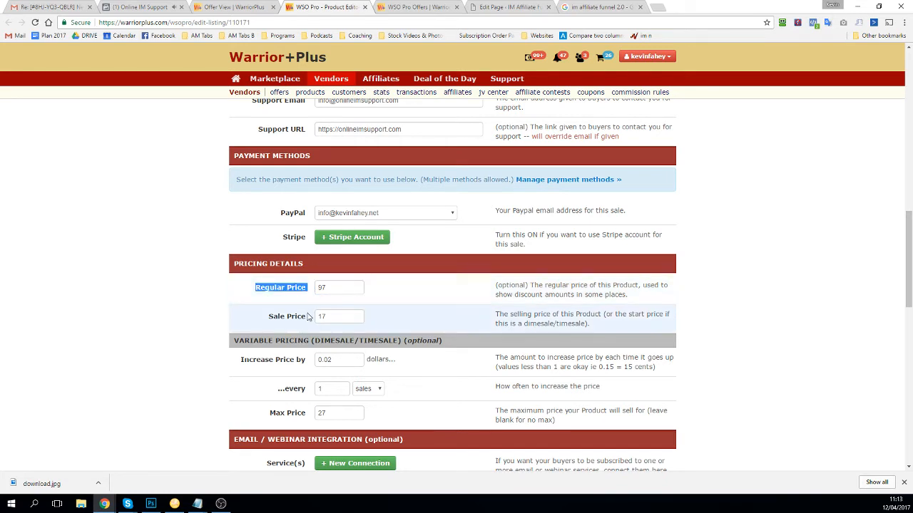
{"action": "double_click", "coordinate": [323, 316]}
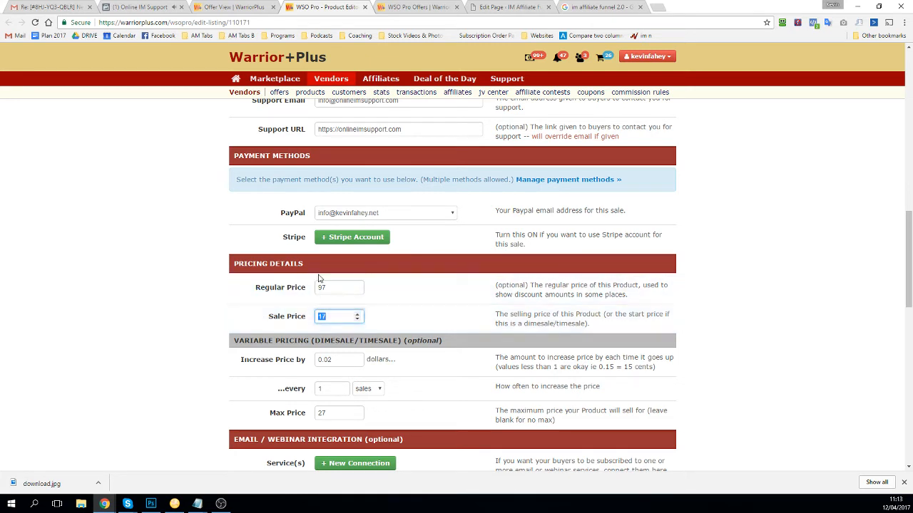
{"action": "double_click", "coordinate": [327, 287]}
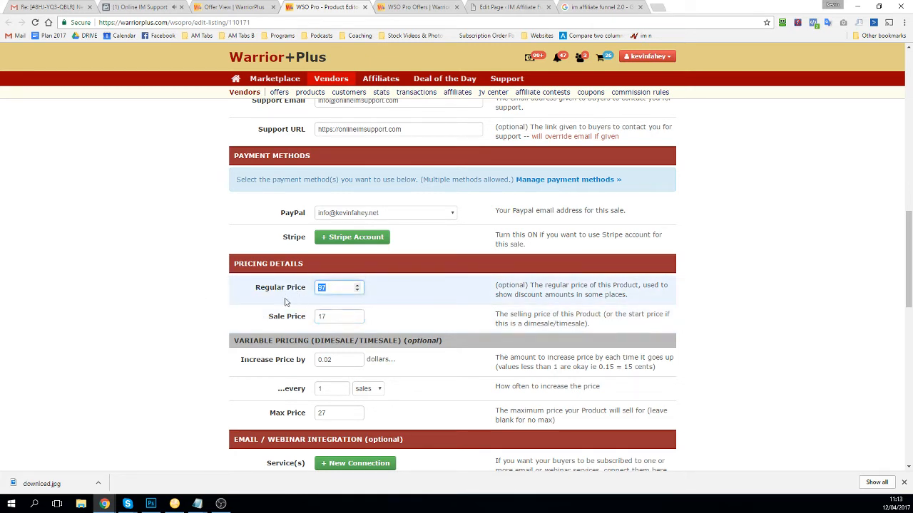
{"action": "left_click_drag", "start_coordinate": [331, 364], "coordinate": [324, 360]}
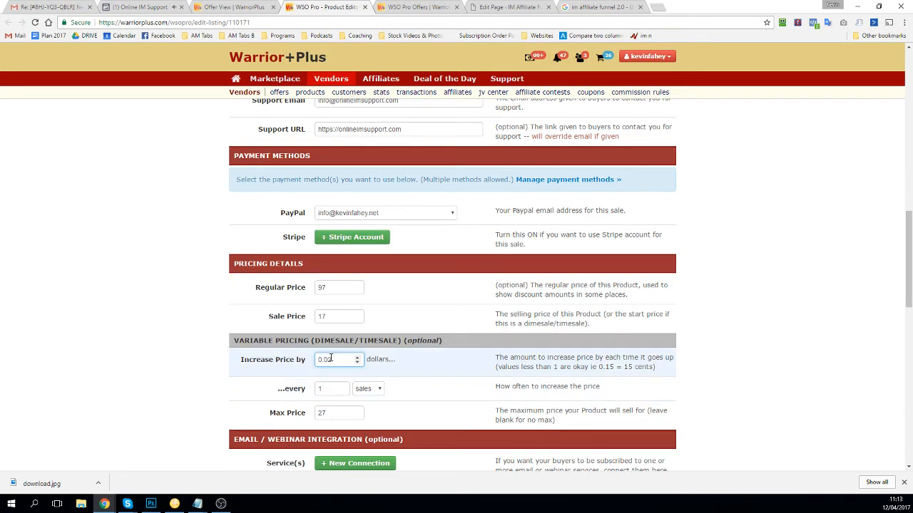
{"action": "scroll", "coordinate": [334, 362], "scroll_direction": "down", "scroll_amount": 1}
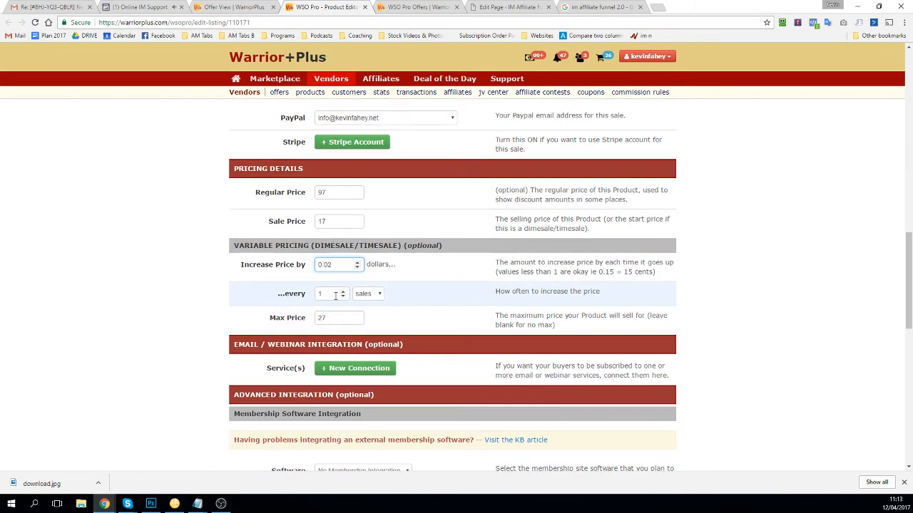
{"action": "scroll", "coordinate": [335, 296], "scroll_direction": "down", "scroll_amount": 1}
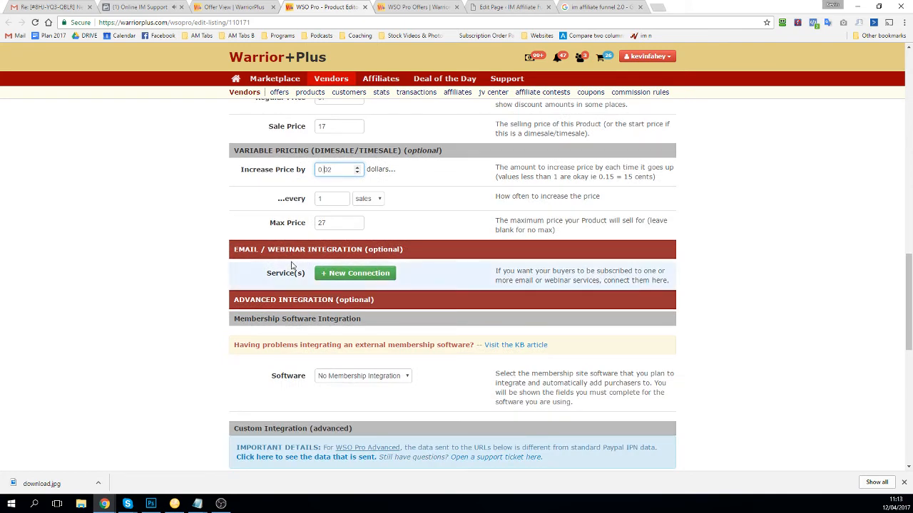
Step: Add and save an AWeber connection using the Buyer IM Affiliate Funnel list
{"action": "left_click", "coordinate": [349, 278]}
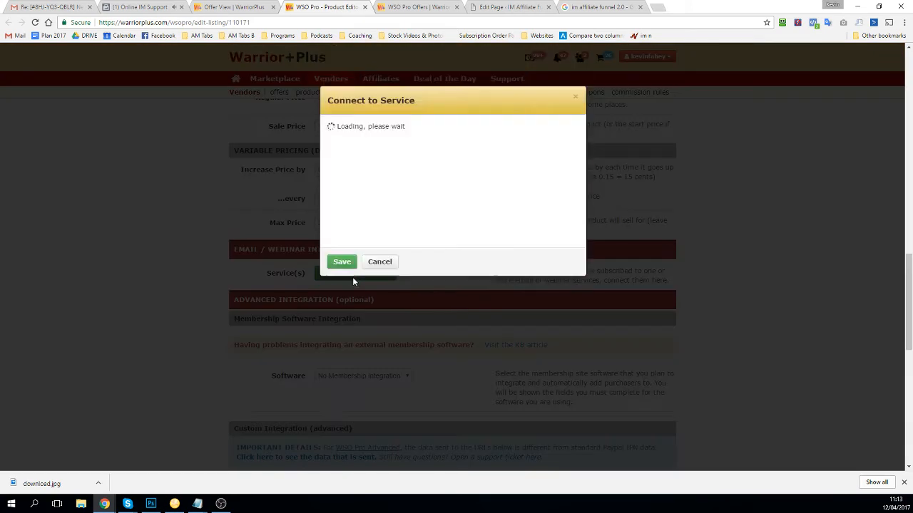
{"action": "left_click", "coordinate": [392, 143]}
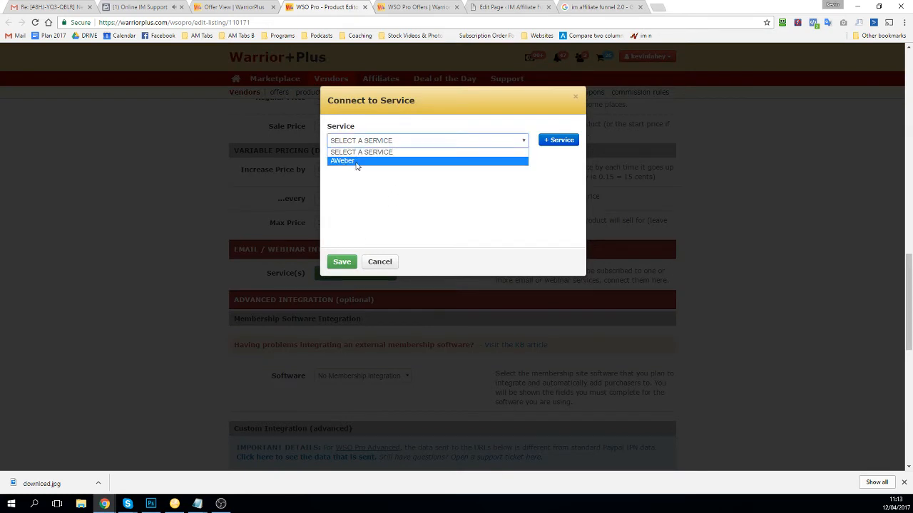
{"action": "left_click", "coordinate": [356, 161]}
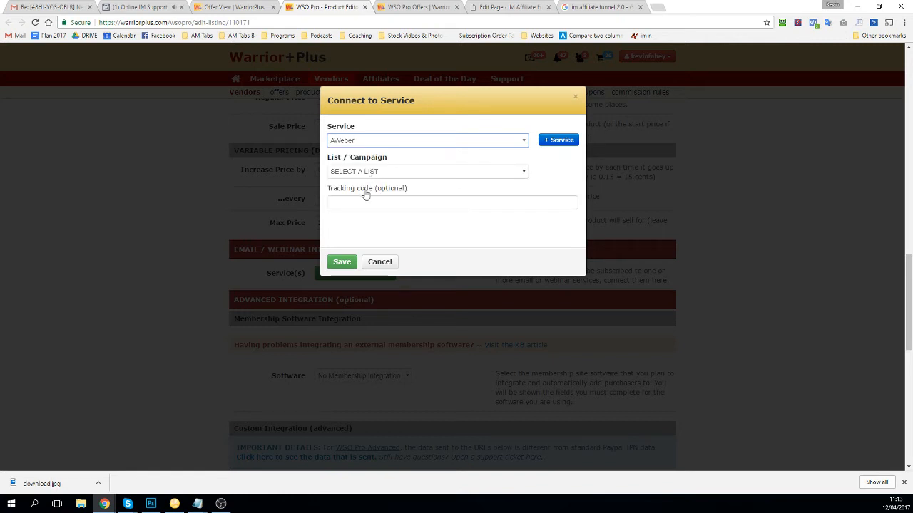
{"action": "left_click", "coordinate": [377, 173]}
{"action": "scroll", "coordinate": [385, 251], "scroll_direction": "down", "scroll_amount": 5}
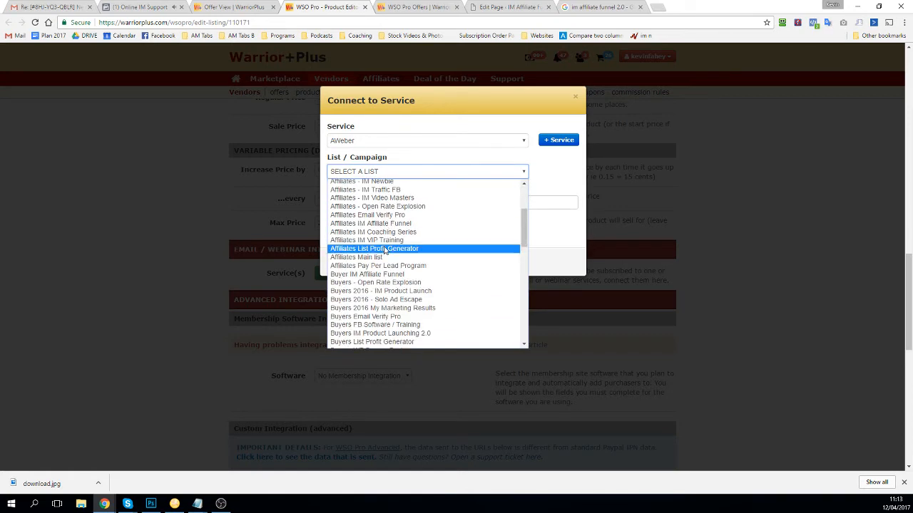
{"action": "scroll", "coordinate": [403, 285], "scroll_direction": "down", "scroll_amount": 3}
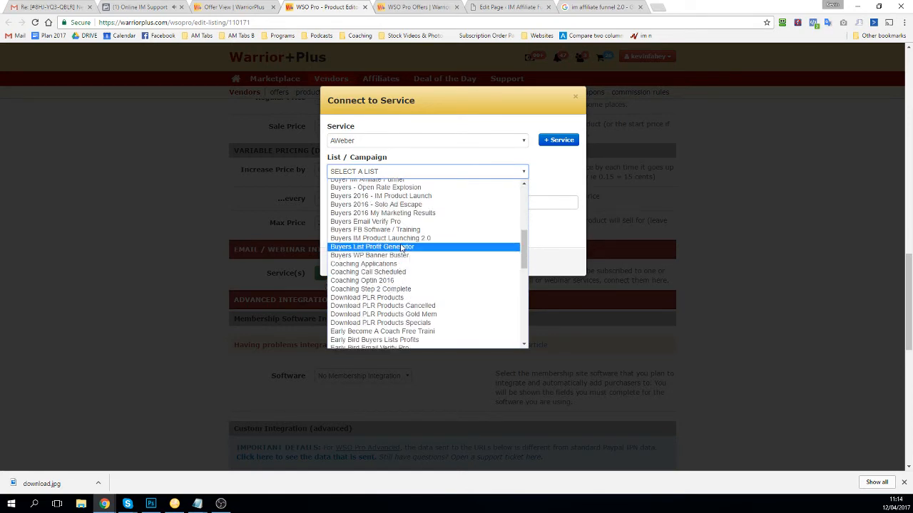
{"action": "scroll", "coordinate": [408, 239], "scroll_direction": "up", "scroll_amount": 3}
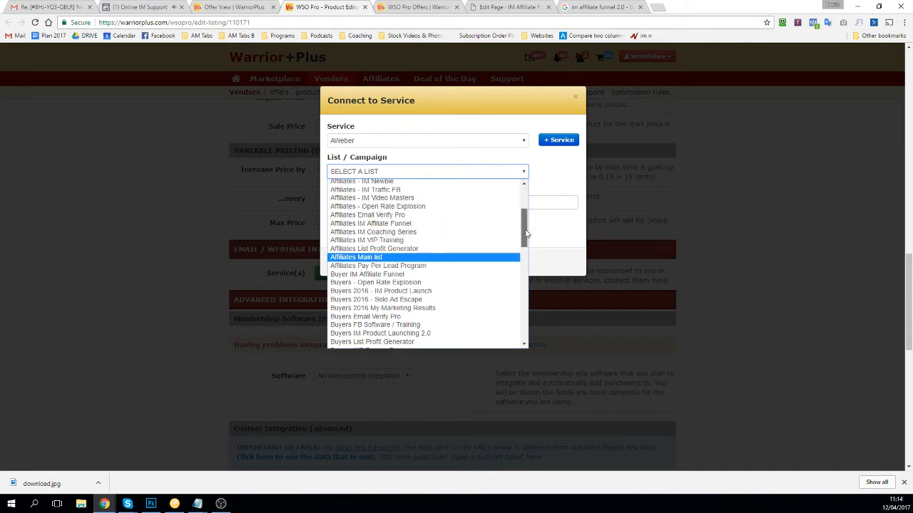
{"action": "left_click_drag", "start_coordinate": [527, 236], "coordinate": [526, 249]}
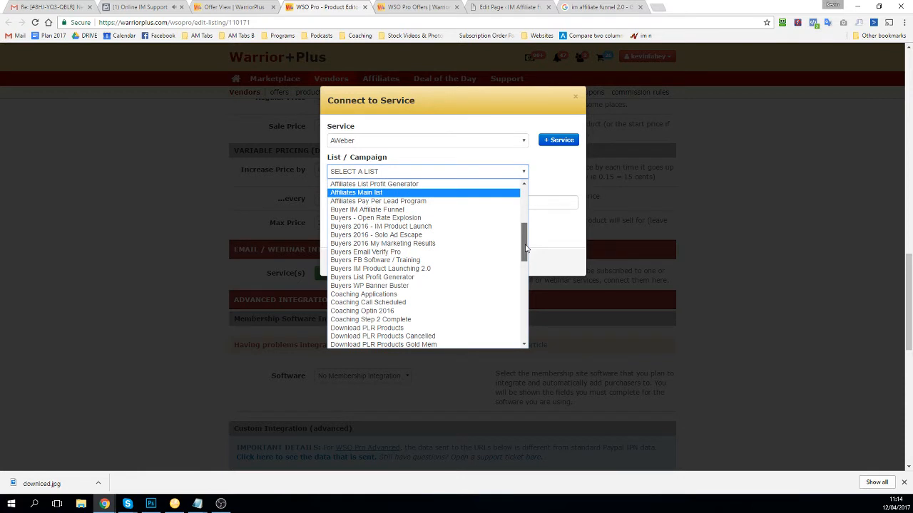
{"action": "left_click_drag", "start_coordinate": [526, 248], "coordinate": [526, 254]}
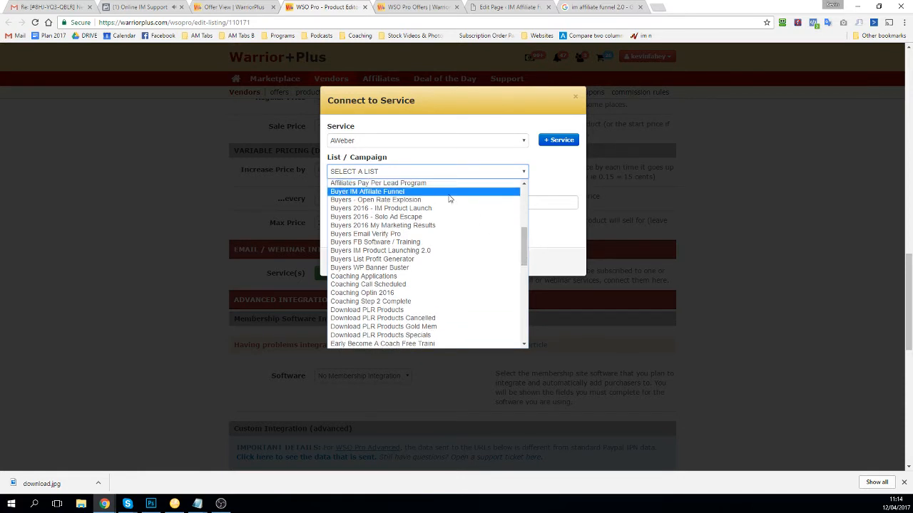
{"action": "left_click", "coordinate": [449, 192]}
{"action": "left_click", "coordinate": [340, 265]}
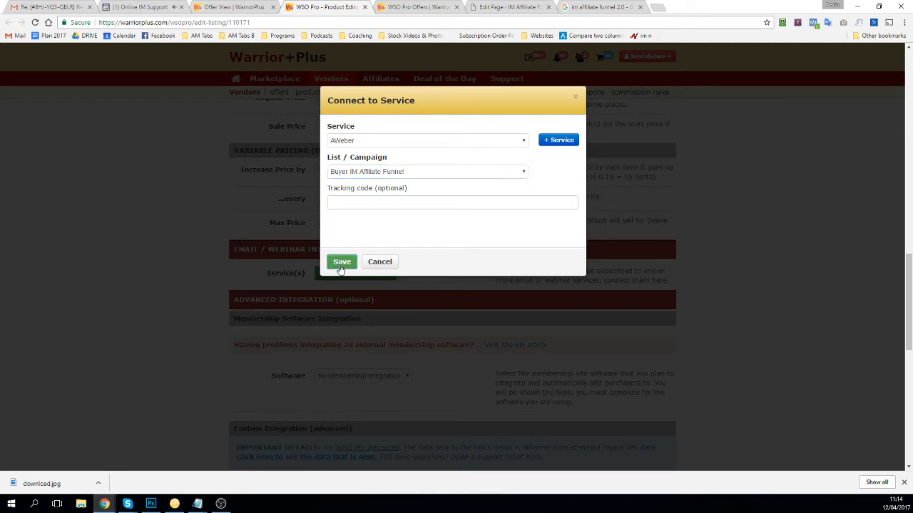
{"action": "scroll", "coordinate": [341, 274], "scroll_direction": "down", "scroll_amount": 1}
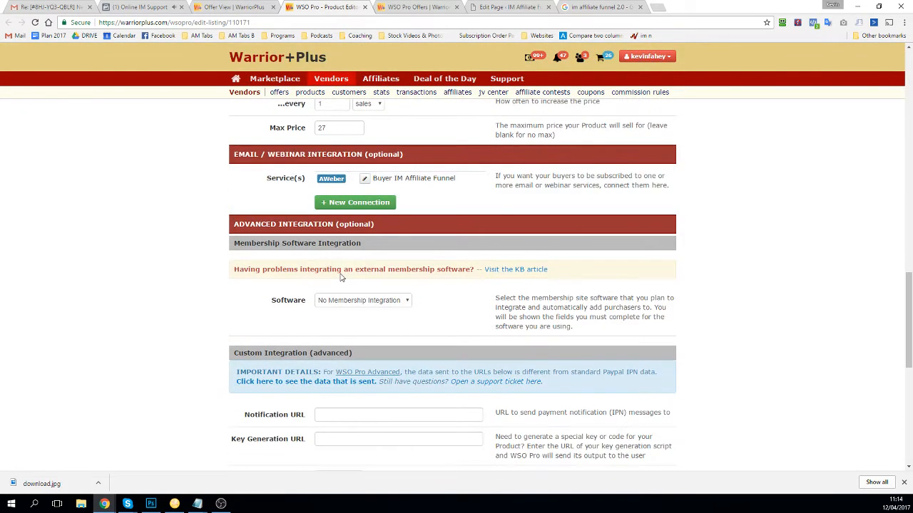
Step: Keep the membership software set to No Membership Integration
{"action": "scroll", "coordinate": [340, 279], "scroll_direction": "down", "scroll_amount": 1}
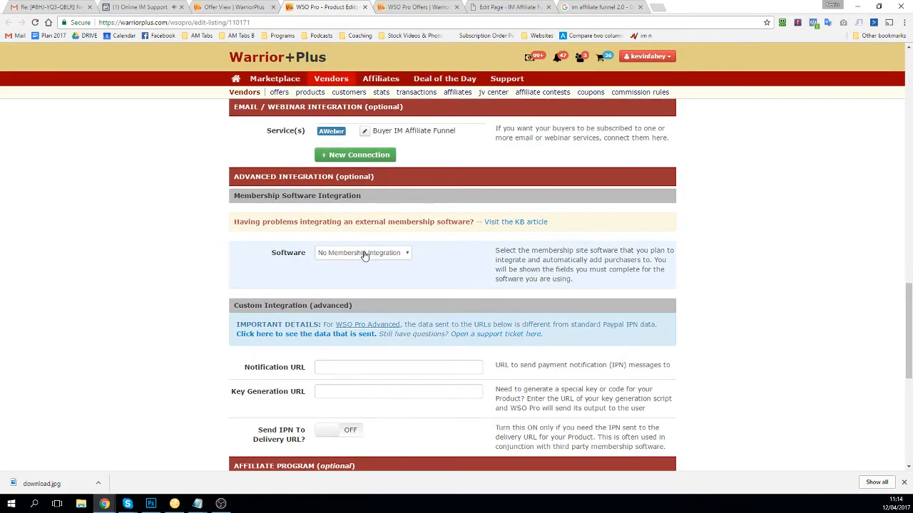
{"action": "left_click", "coordinate": [362, 253]}
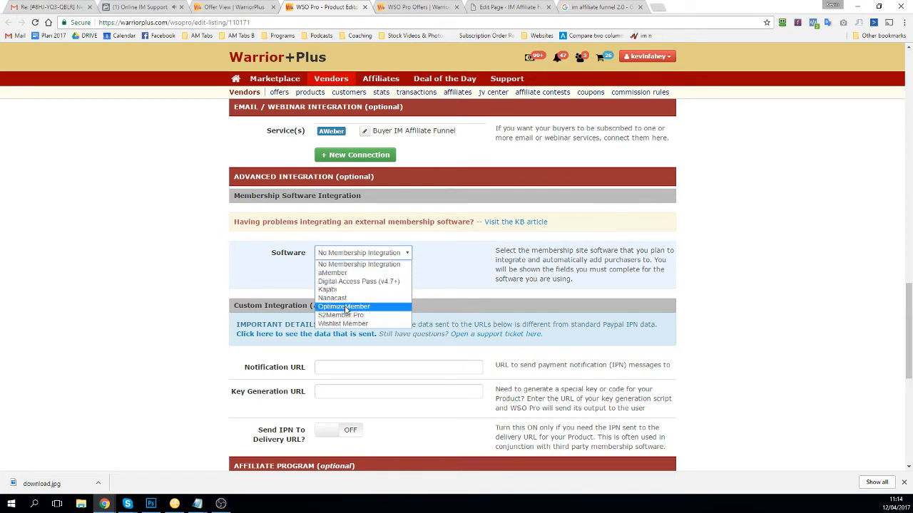
{"action": "left_click", "coordinate": [333, 265]}
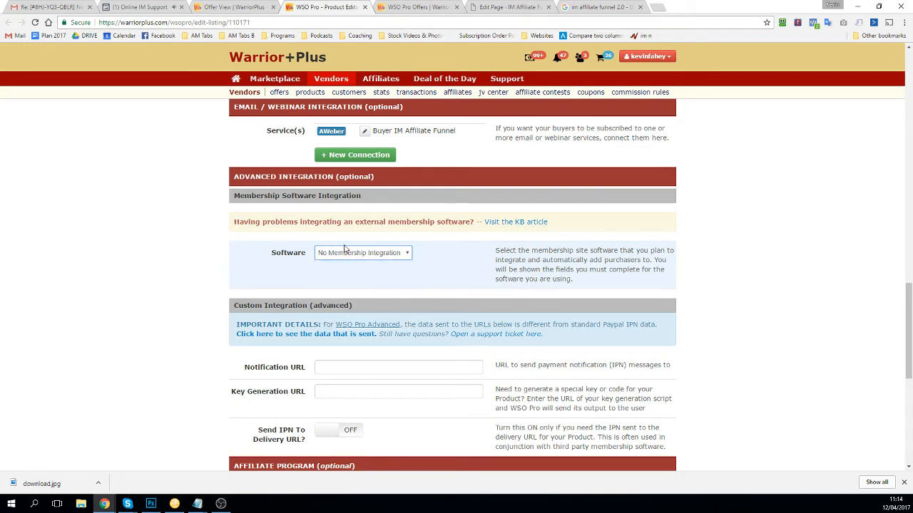
{"action": "left_click", "coordinate": [358, 179]}
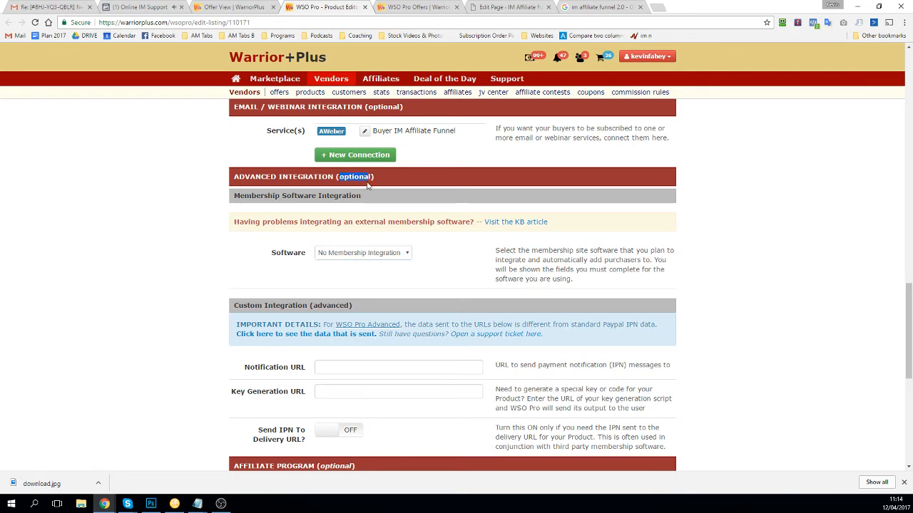
Step: Leave the Notification and Key Generation URLs under Custom Integration blank
{"action": "scroll", "coordinate": [342, 279], "scroll_direction": "down", "scroll_amount": 1}
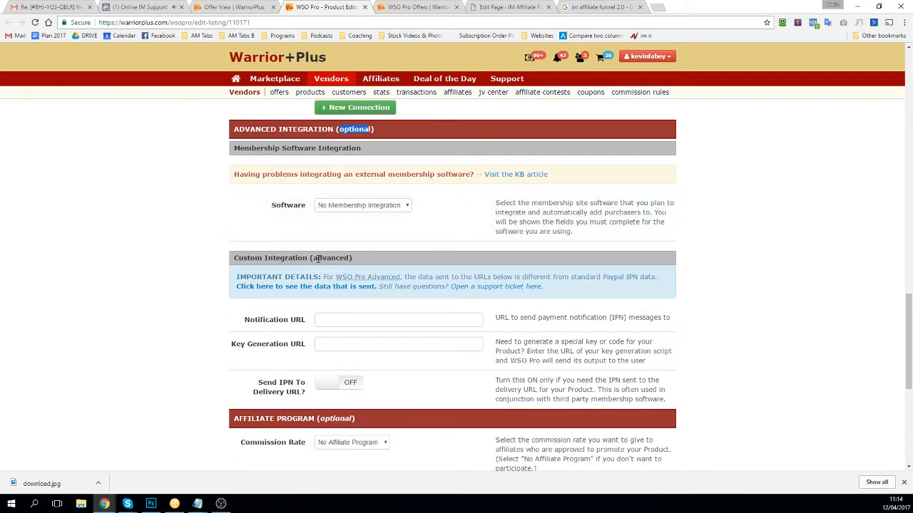
{"action": "scroll", "coordinate": [313, 262], "scroll_direction": "down", "scroll_amount": 1}
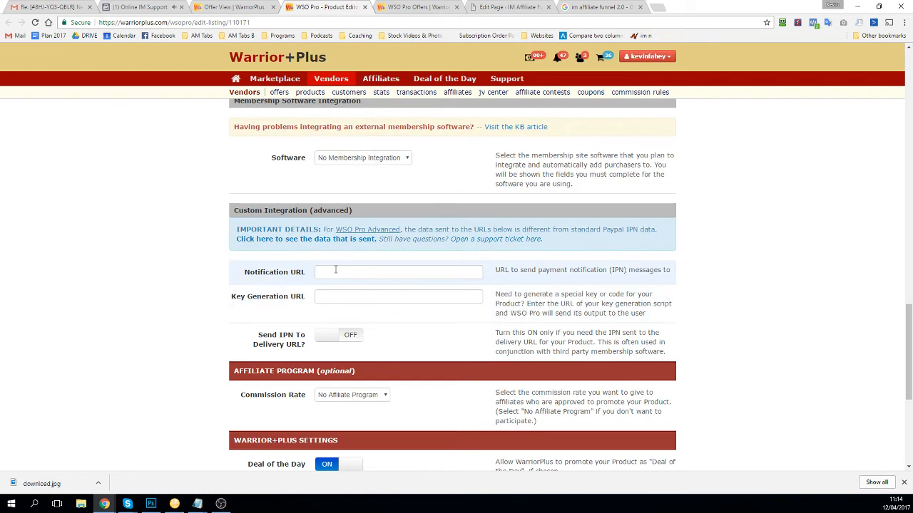
{"action": "left_click", "coordinate": [336, 271]}
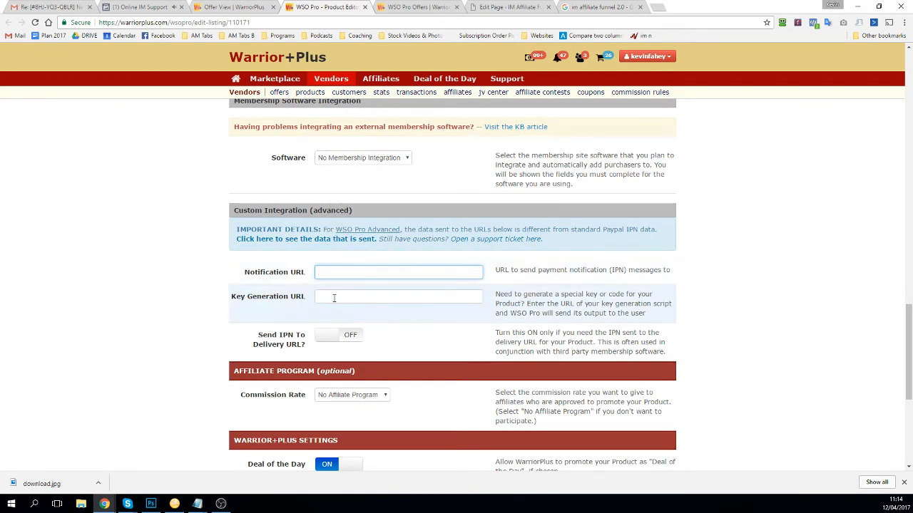
{"action": "left_click", "coordinate": [672, 339]}
{"action": "left_click_drag", "start_coordinate": [648, 346], "coordinate": [230, 200]}
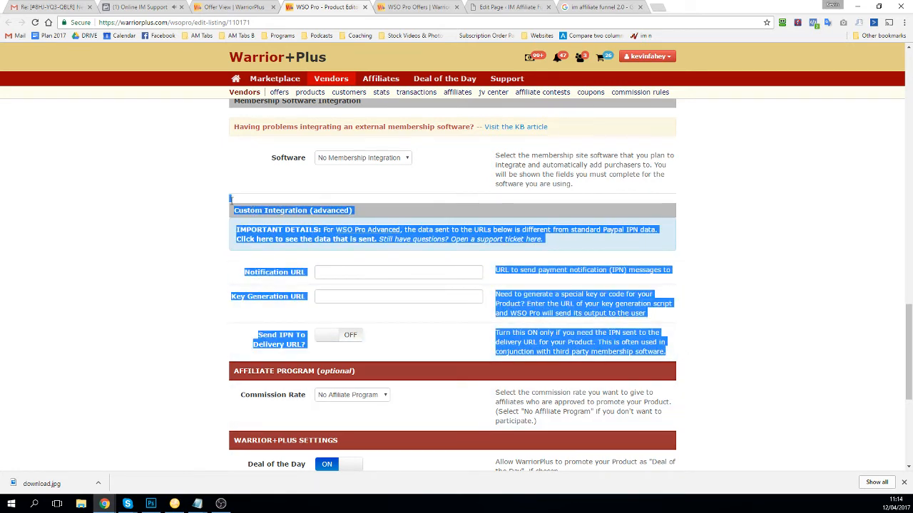
{"action": "left_click", "coordinate": [218, 240]}
{"action": "scroll", "coordinate": [219, 241], "scroll_direction": "down", "scroll_amount": 2}
{"action": "left_click", "coordinate": [347, 254]}
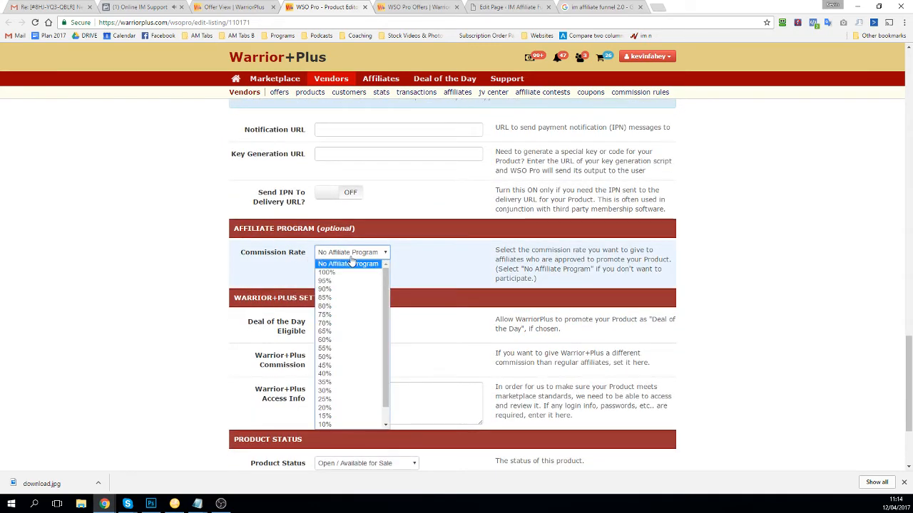
Step: Set 50% commission with Affiliate Info 'Earn 50% Commission Promoting IM Affiliate Funnel 2.0'
{"action": "left_click", "coordinate": [325, 357]}
{"action": "left_click", "coordinate": [342, 322]}
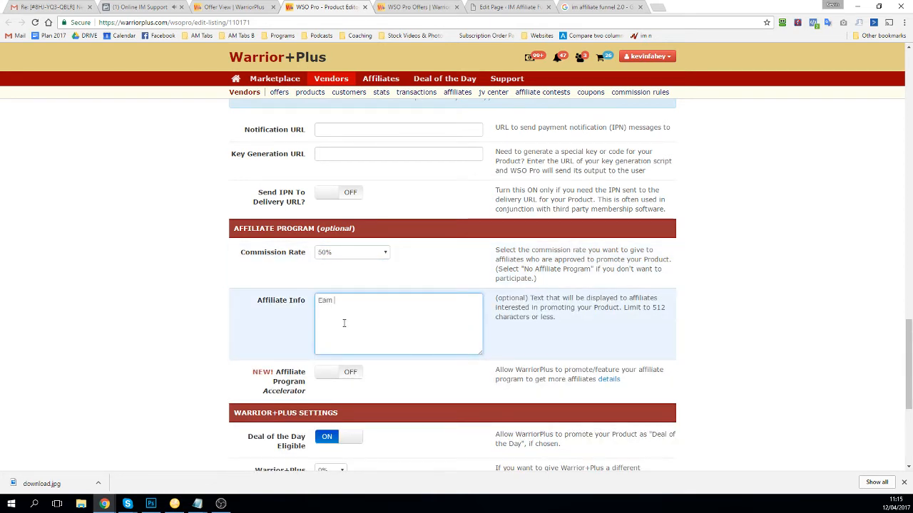
{"action": "type", "text": "Earn 50% Commis"}
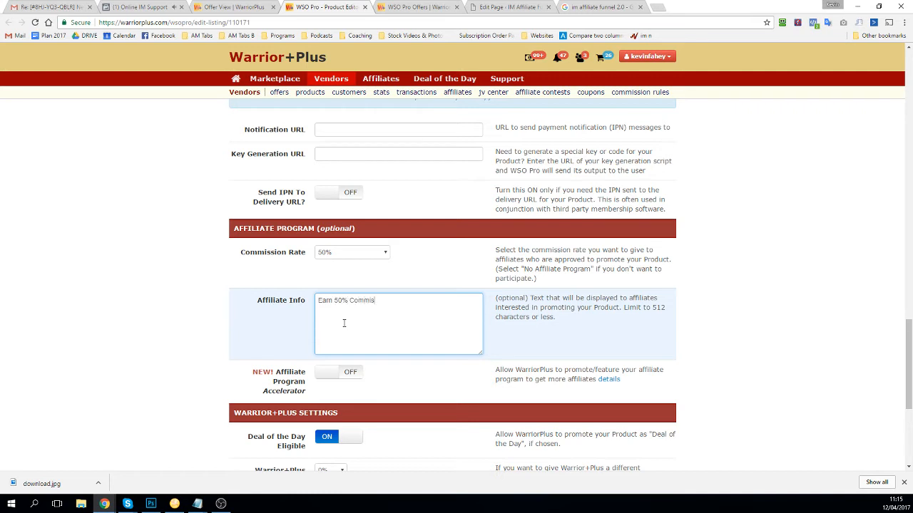
{"action": "type", "text": "sion Promoting  IM Aff"}
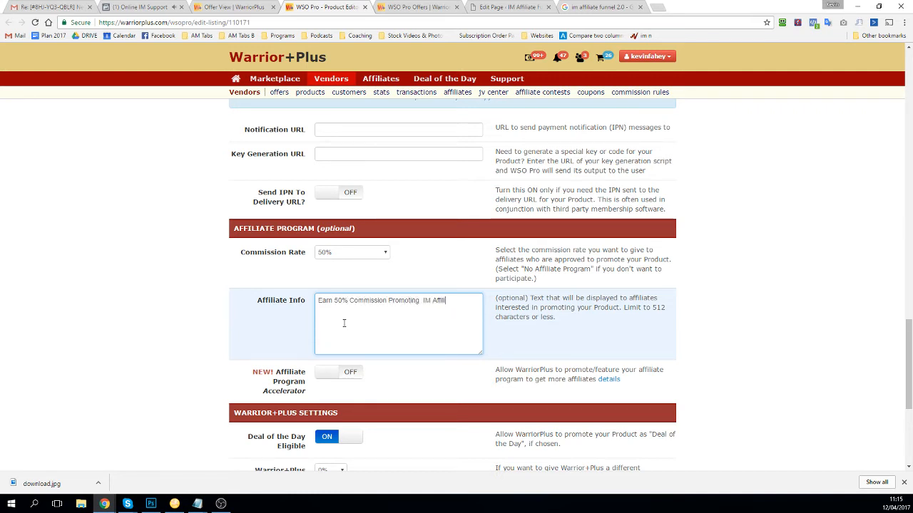
{"action": "type", "text": "iliate Funnel 2.0"}
{"action": "scroll", "coordinate": [343, 328], "scroll_direction": "down", "scroll_amount": 2}
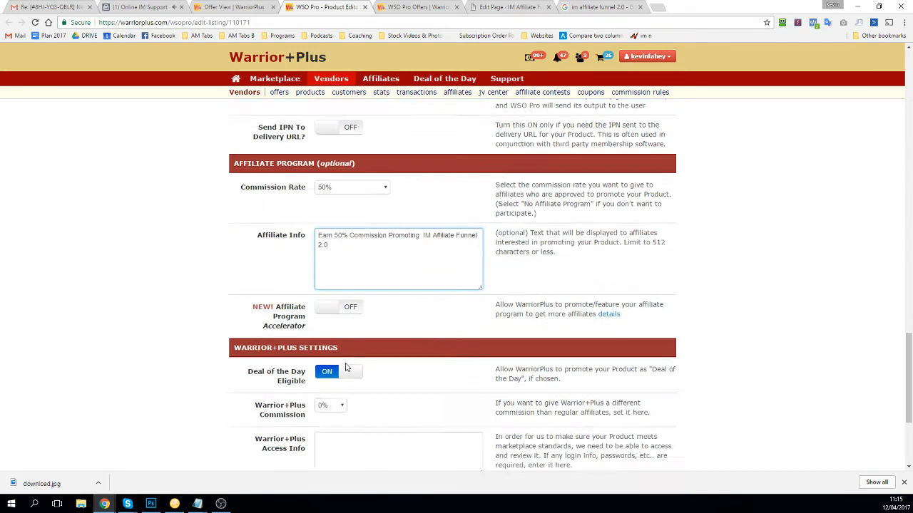
{"action": "scroll", "coordinate": [354, 331], "scroll_direction": "down", "scroll_amount": 1}
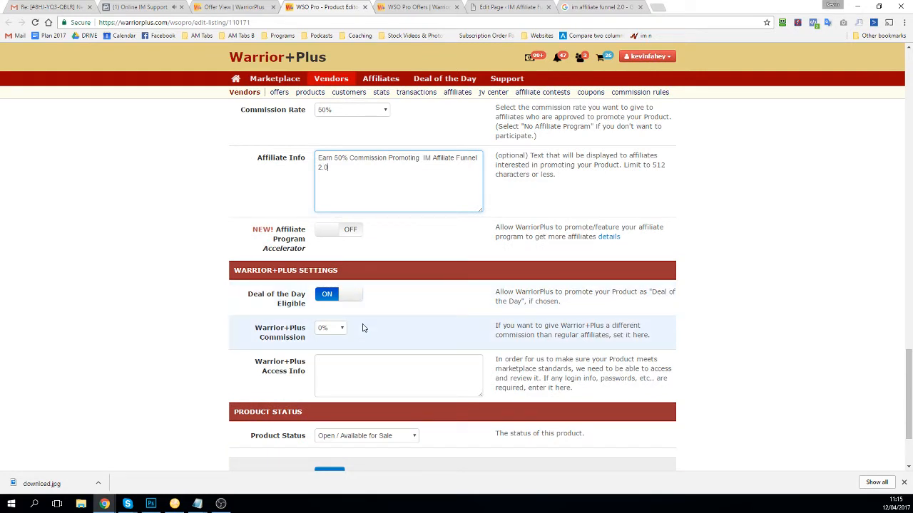
{"action": "scroll", "coordinate": [362, 327], "scroll_direction": "down", "scroll_amount": 2}
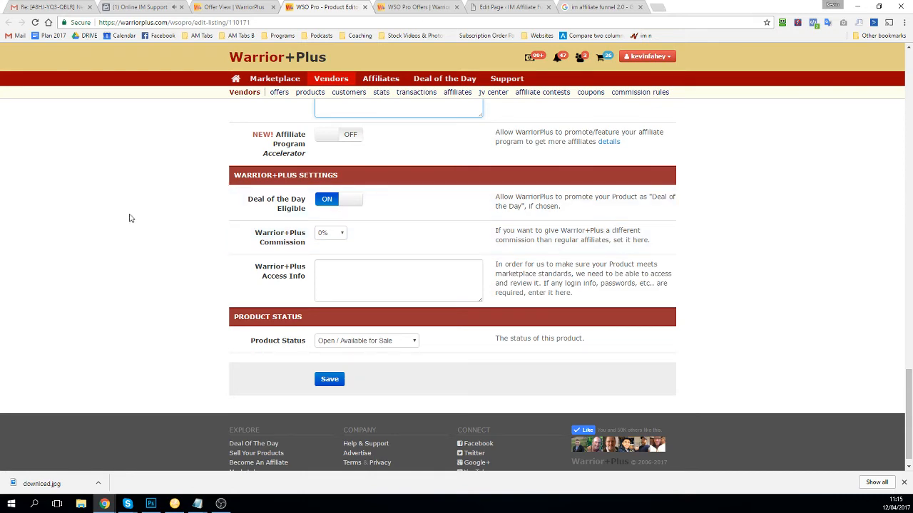
Step: Review the Warrior+Plus Settings and Deal of the Day options
{"action": "scroll", "coordinate": [252, 289], "scroll_direction": "up", "scroll_amount": 5}
{"action": "scroll", "coordinate": [252, 288], "scroll_direction": "down", "scroll_amount": 3}
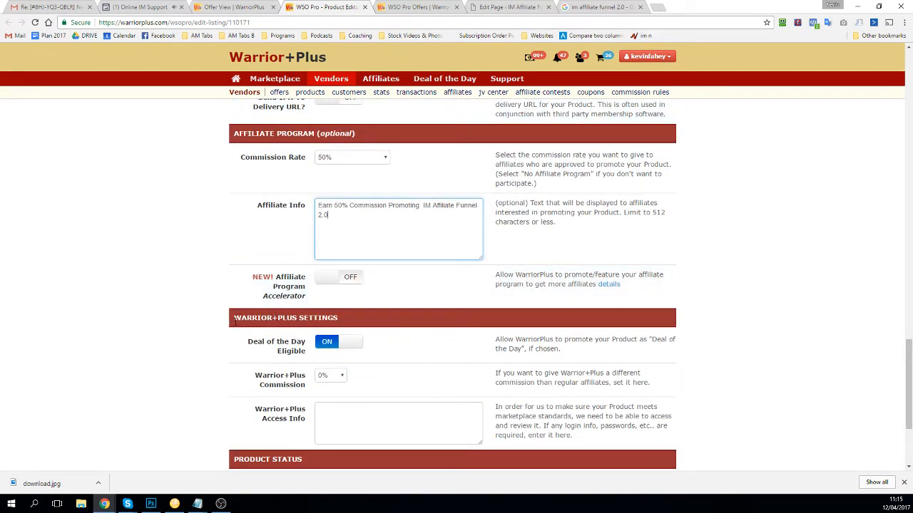
{"action": "left_click_drag", "start_coordinate": [235, 322], "coordinate": [351, 333]}
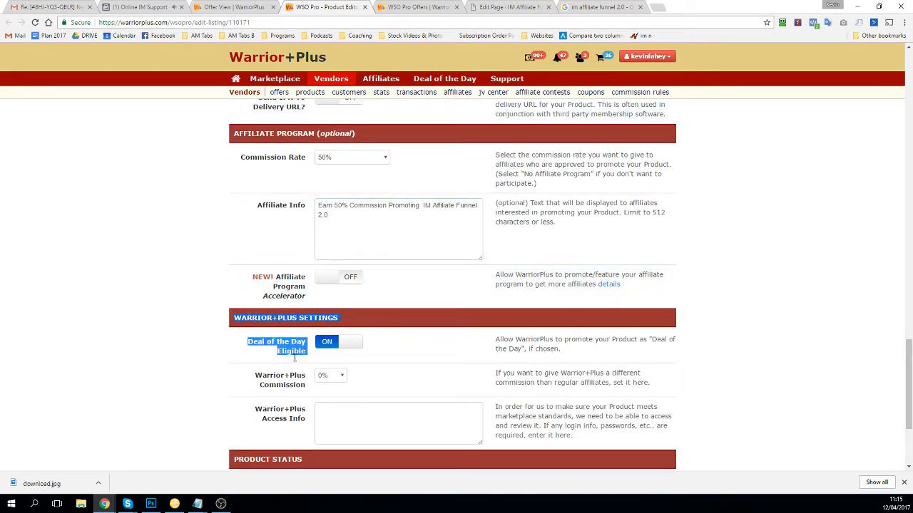
{"action": "scroll", "coordinate": [214, 326], "scroll_direction": "up", "scroll_amount": 7}
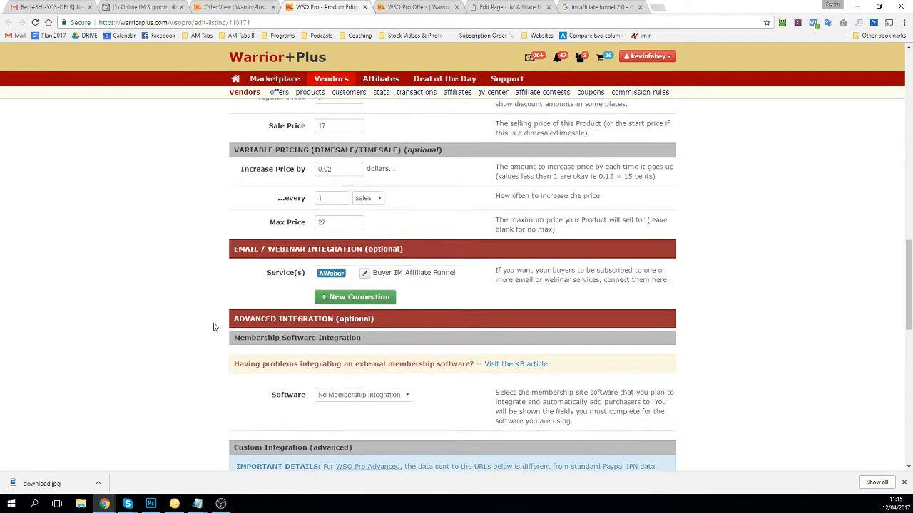
{"action": "scroll", "coordinate": [214, 326], "scroll_direction": "down", "scroll_amount": 5}
{"action": "scroll", "coordinate": [229, 319], "scroll_direction": "down", "scroll_amount": 1}
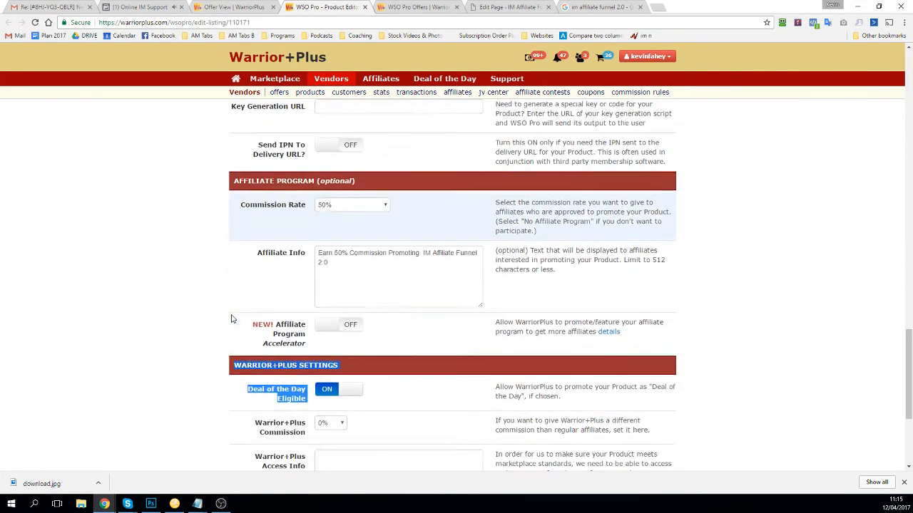
{"action": "scroll", "coordinate": [231, 319], "scroll_direction": "down", "scroll_amount": 1}
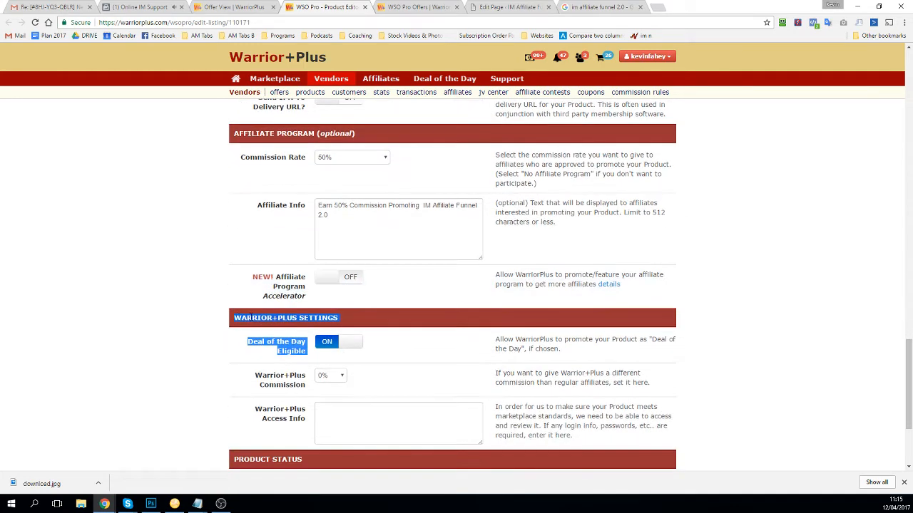
{"action": "left_click", "coordinate": [249, 332]}
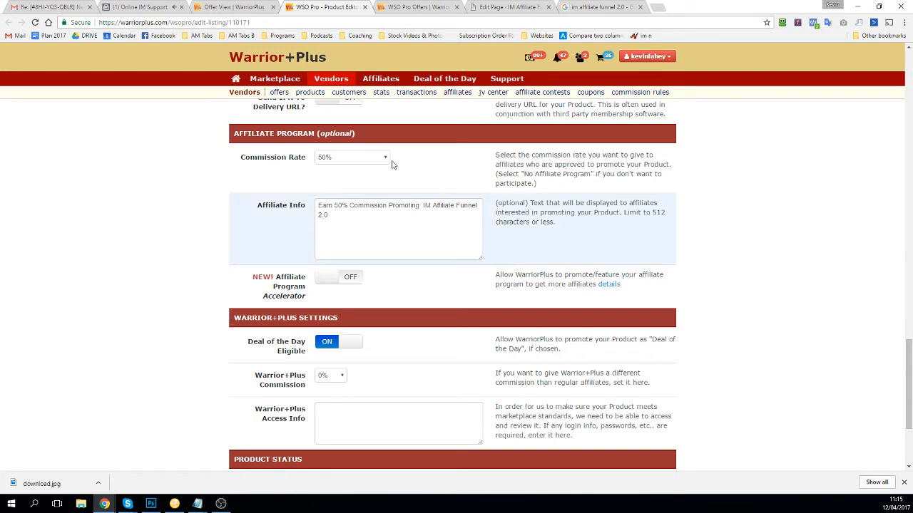
{"action": "scroll", "coordinate": [334, 392], "scroll_direction": "down", "scroll_amount": 1}
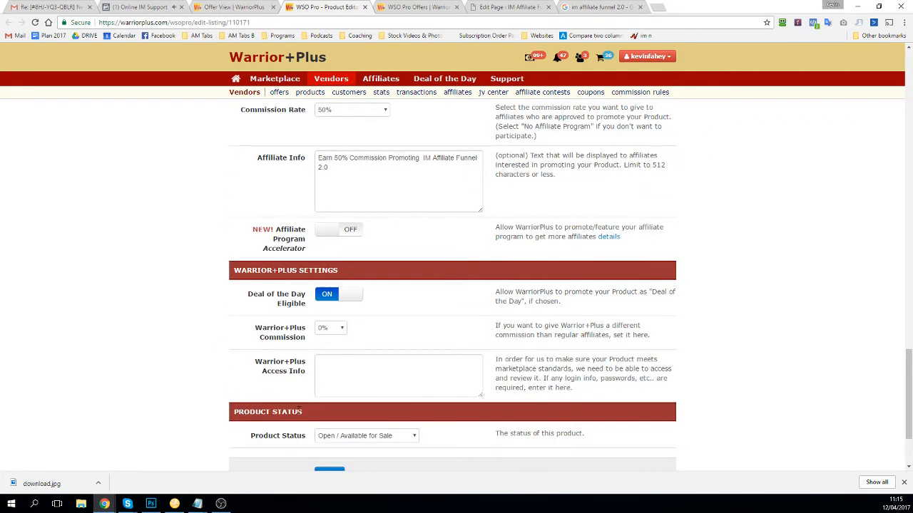
Step: Change the Warrior+Plus commission from 0% to 75%
{"action": "left_click", "coordinate": [332, 329]}
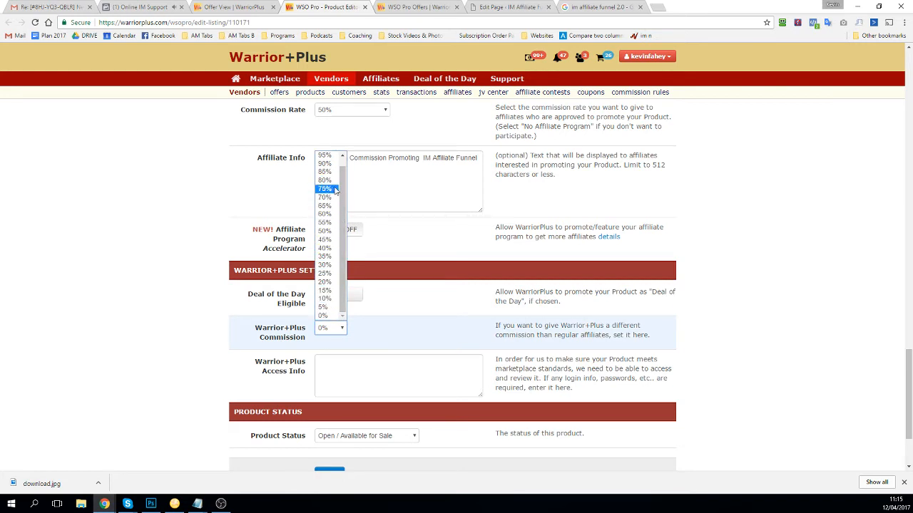
{"action": "scroll", "coordinate": [335, 190], "scroll_direction": "up", "scroll_amount": 1}
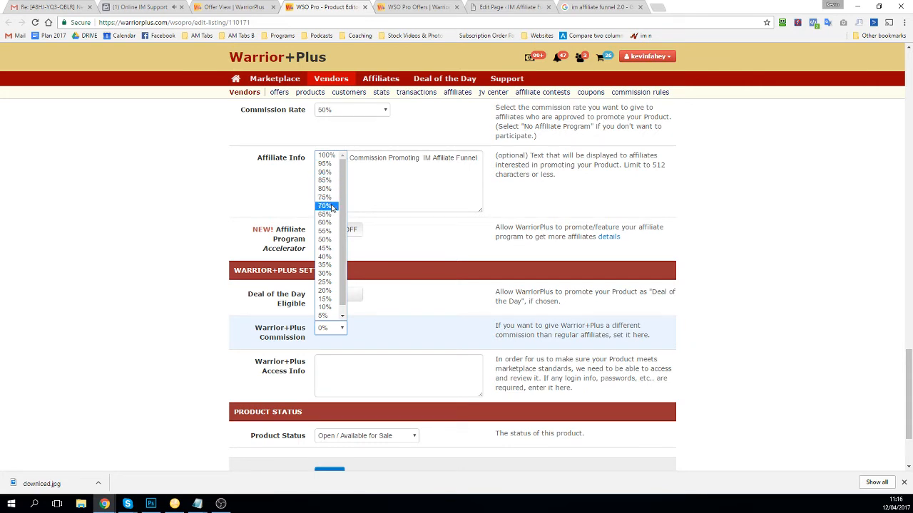
{"action": "left_click", "coordinate": [327, 199]}
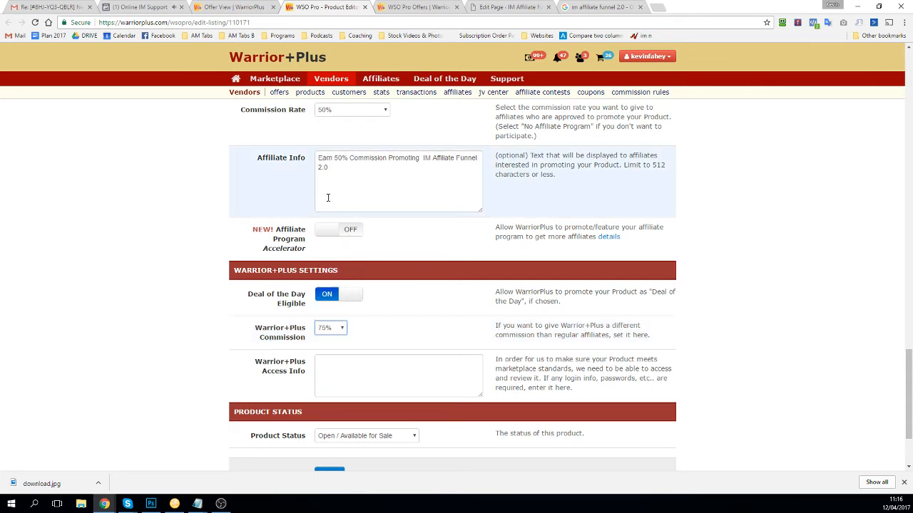
{"action": "left_click", "coordinate": [376, 366]}
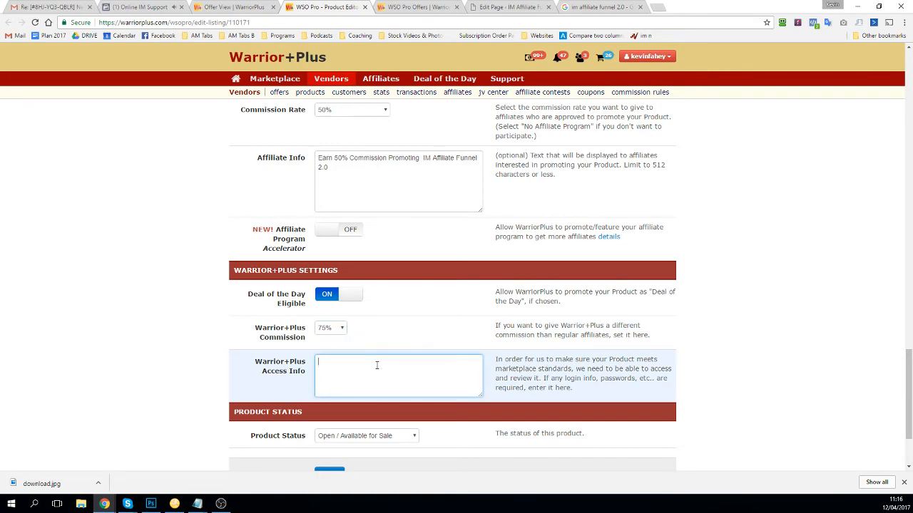
{"action": "scroll", "coordinate": [377, 365], "scroll_direction": "up", "scroll_amount": 5}
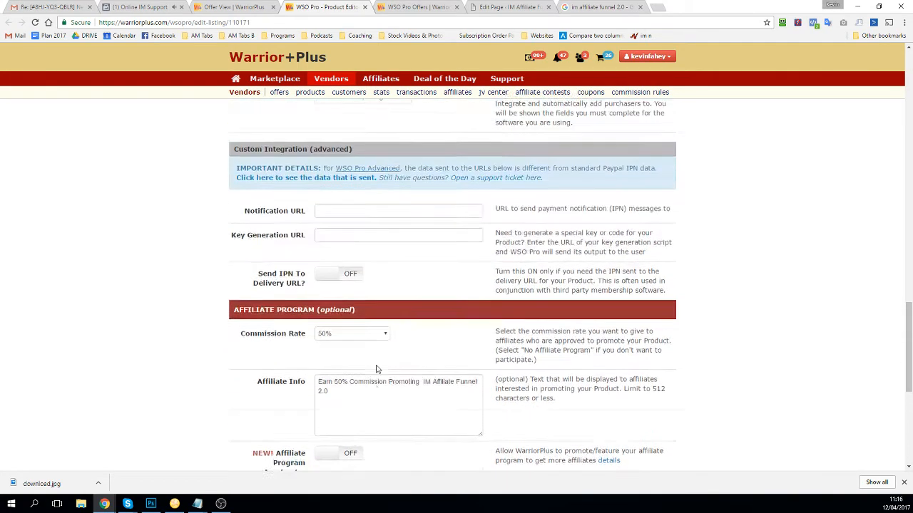
{"action": "scroll", "coordinate": [376, 369], "scroll_direction": "up", "scroll_amount": 4}
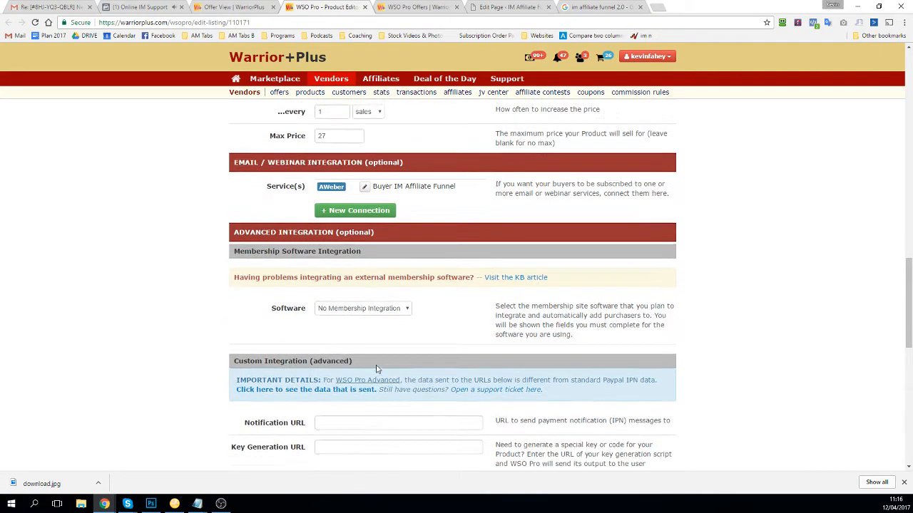
Step: Check today's Top Products on the home page in a new tab, then return to the product editor
{"action": "right_click", "coordinate": [239, 79]}
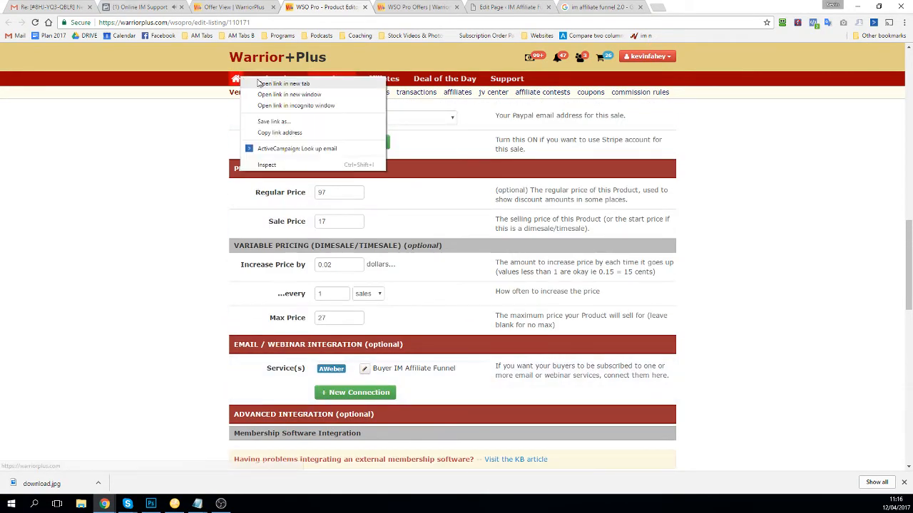
{"action": "left_click", "coordinate": [283, 84]}
{"action": "left_click", "coordinate": [426, 9]}
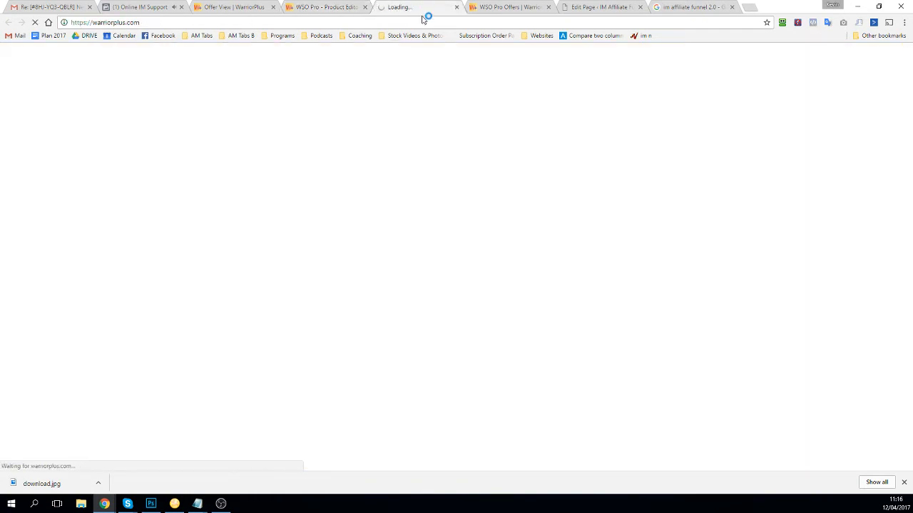
{"action": "scroll", "coordinate": [269, 192], "scroll_direction": "down", "scroll_amount": 3}
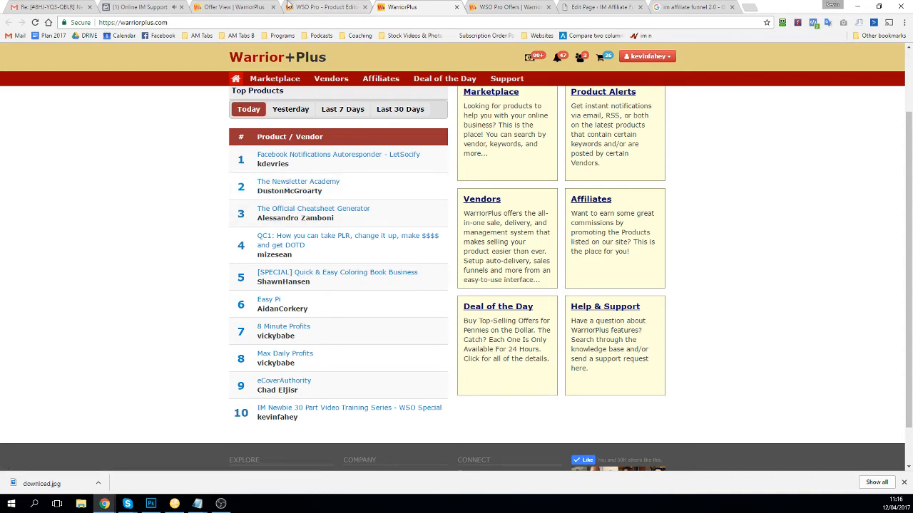
{"action": "key", "text": "ctrl+shift+Tab"}
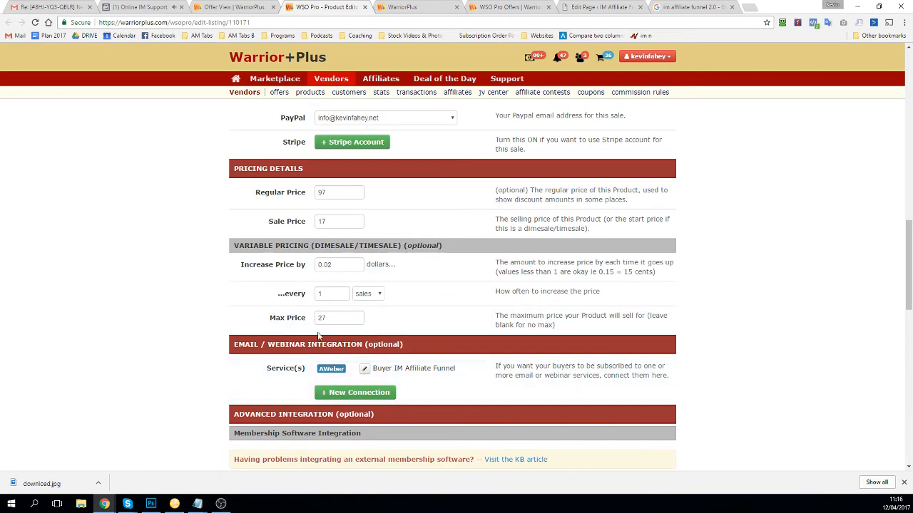
Step: Review the product form and Access Info, then switch to the 'Edit Page - IM Affiliate Funnel' tab
{"action": "scroll", "coordinate": [311, 228], "scroll_direction": "down", "scroll_amount": 1}
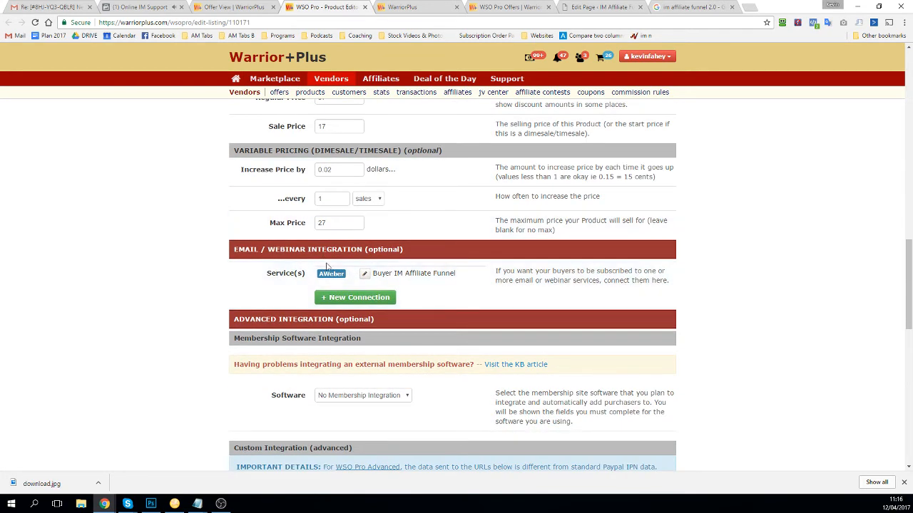
{"action": "scroll", "coordinate": [311, 228], "scroll_direction": "down", "scroll_amount": 1}
{"action": "scroll", "coordinate": [311, 228], "scroll_direction": "up", "scroll_amount": 1}
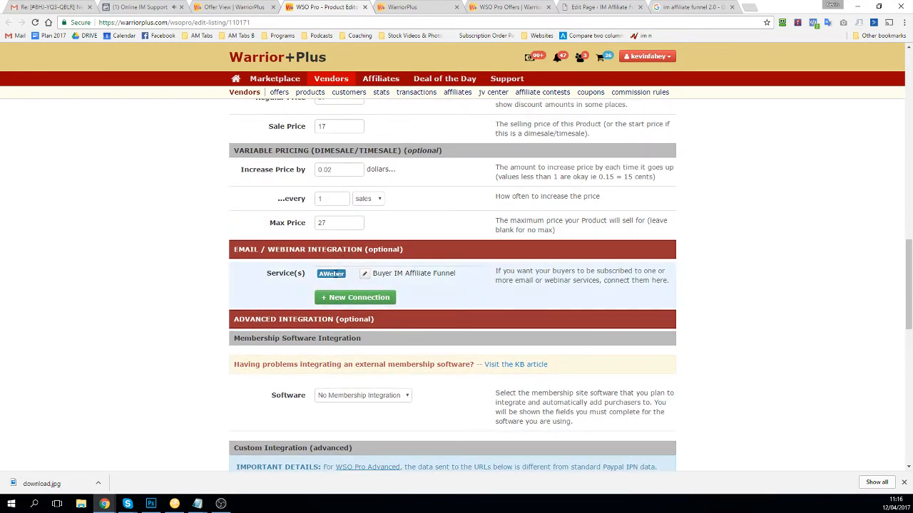
{"action": "scroll", "coordinate": [337, 278], "scroll_direction": "down", "scroll_amount": 5}
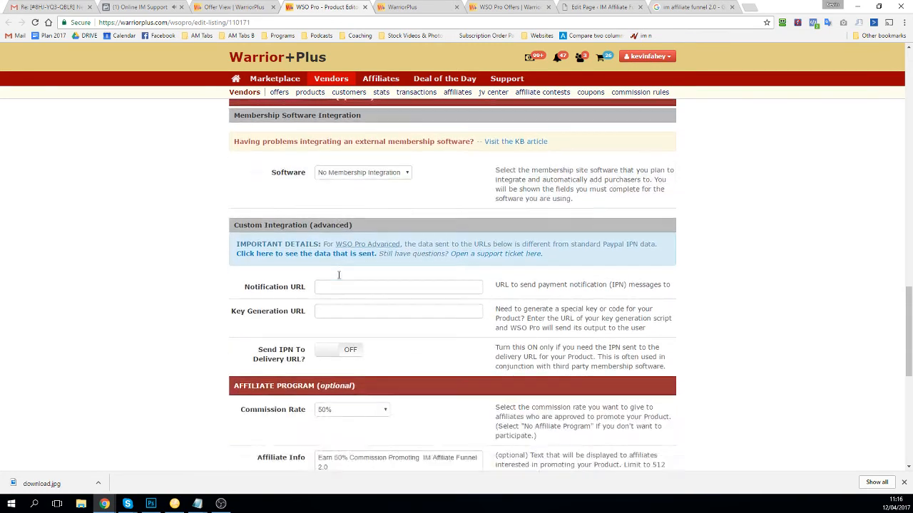
{"action": "scroll", "coordinate": [340, 280], "scroll_direction": "down", "scroll_amount": 1}
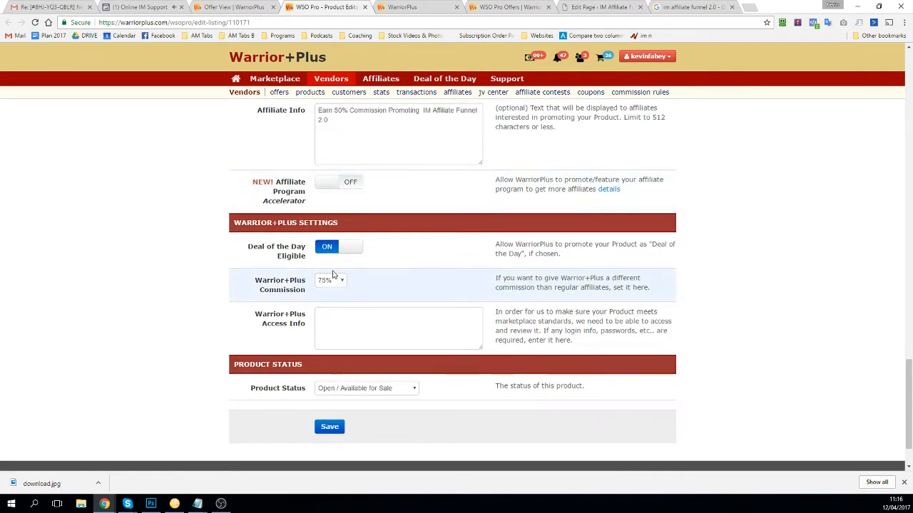
{"action": "left_click", "coordinate": [337, 318]}
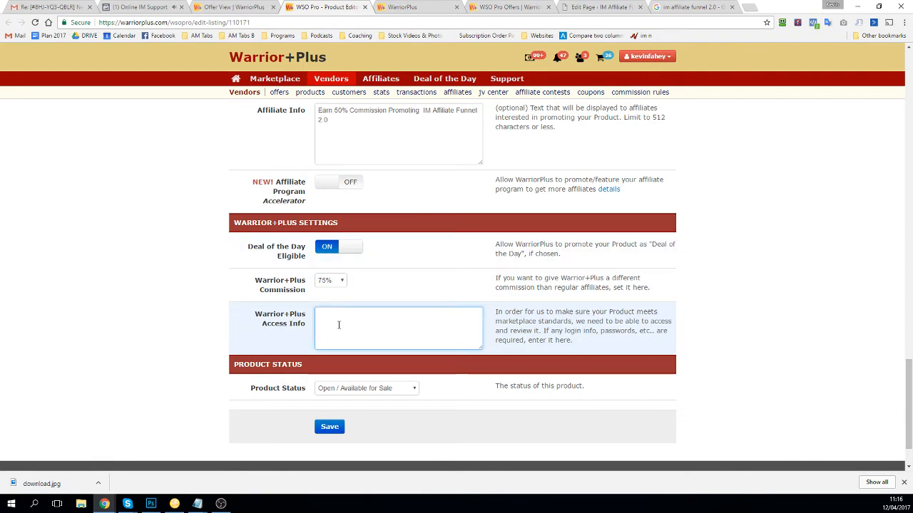
{"action": "scroll", "coordinate": [365, 318], "scroll_direction": "up", "scroll_amount": 20}
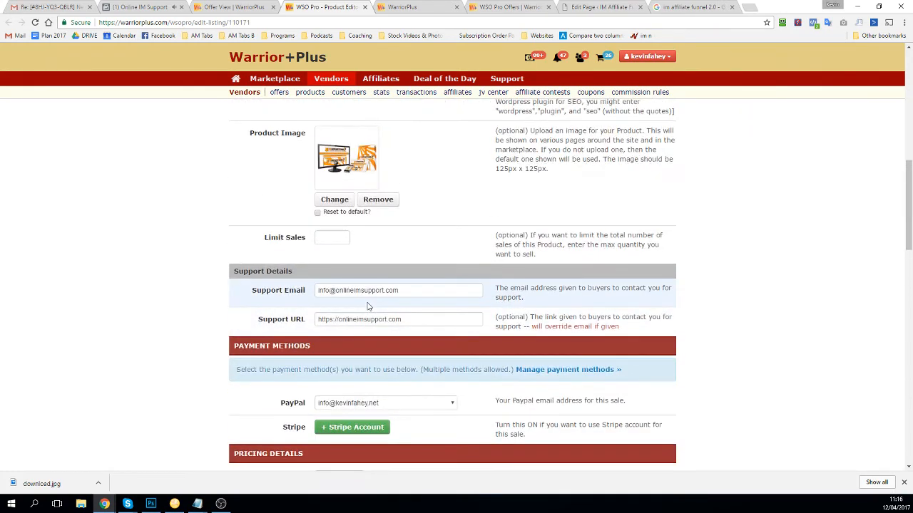
{"action": "scroll", "coordinate": [368, 306], "scroll_direction": "down", "scroll_amount": 17}
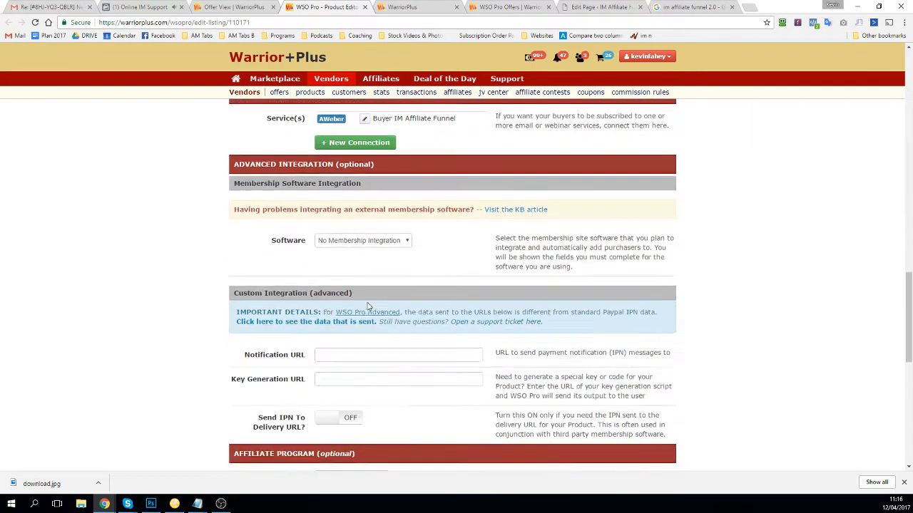
{"action": "scroll", "coordinate": [368, 303], "scroll_direction": "down", "scroll_amount": 2}
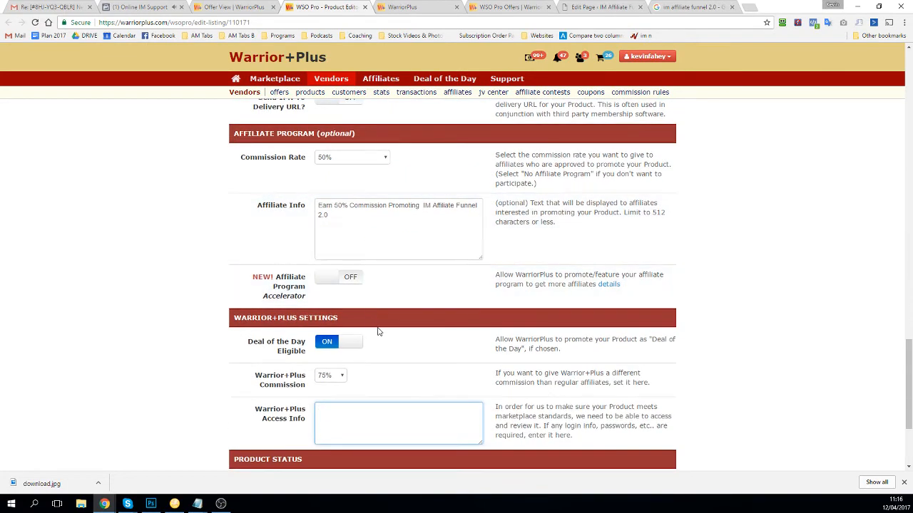
{"action": "left_click", "coordinate": [573, 5]}
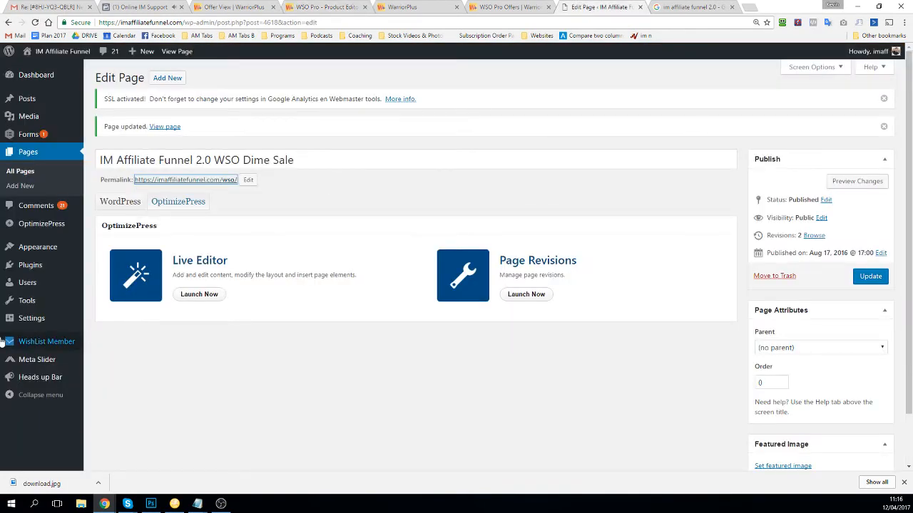
Step: Open the WishList Member dashboard from the WordPress admin
{"action": "left_click", "coordinate": [324, 7]}
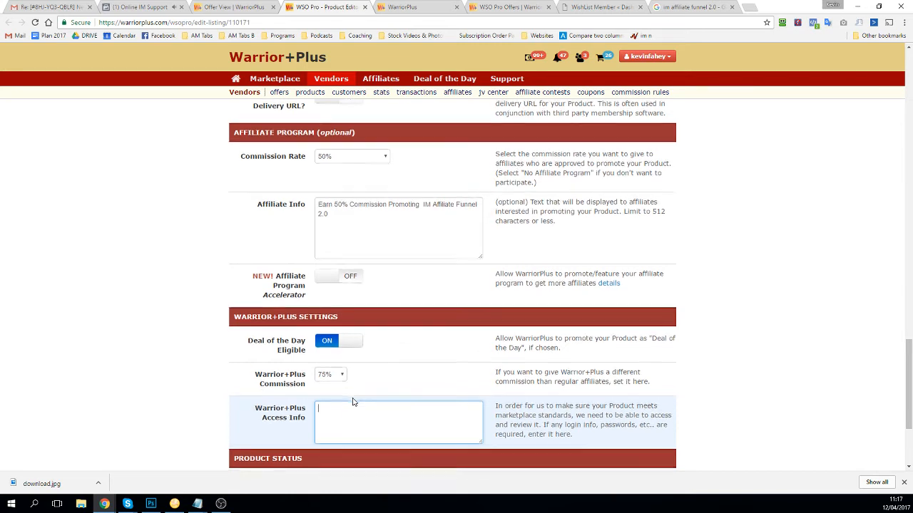
Step: Keep Product Status as Open / Available for Sale and save the product settings
{"action": "scroll", "coordinate": [352, 402], "scroll_direction": "down", "scroll_amount": 1}
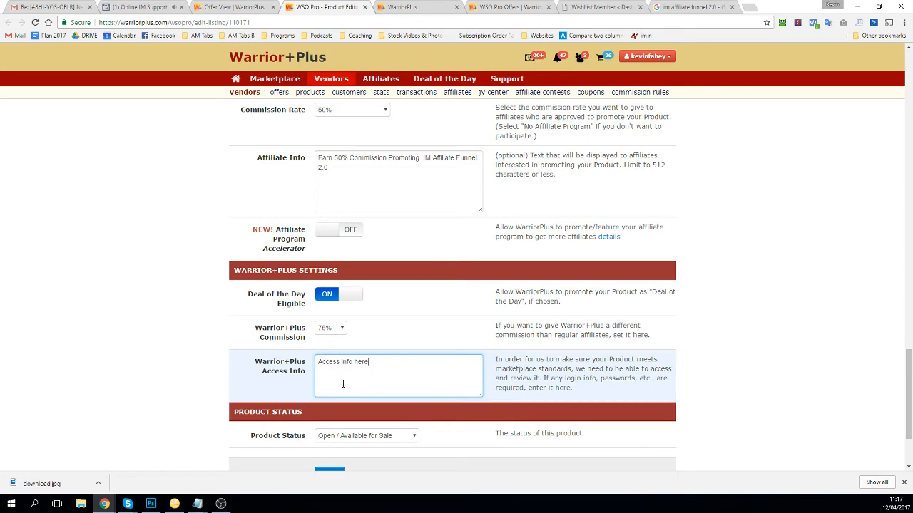
{"action": "scroll", "coordinate": [343, 383], "scroll_direction": "down", "scroll_amount": 2}
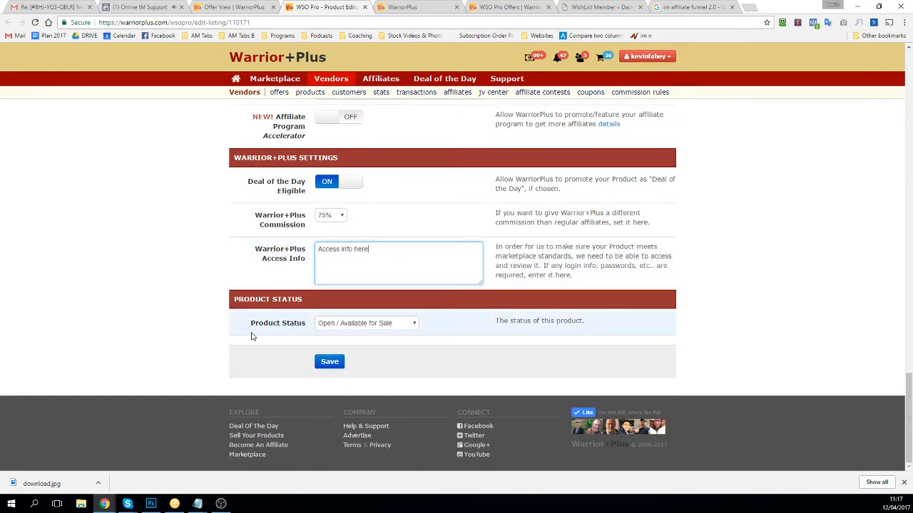
{"action": "left_click", "coordinate": [330, 327]}
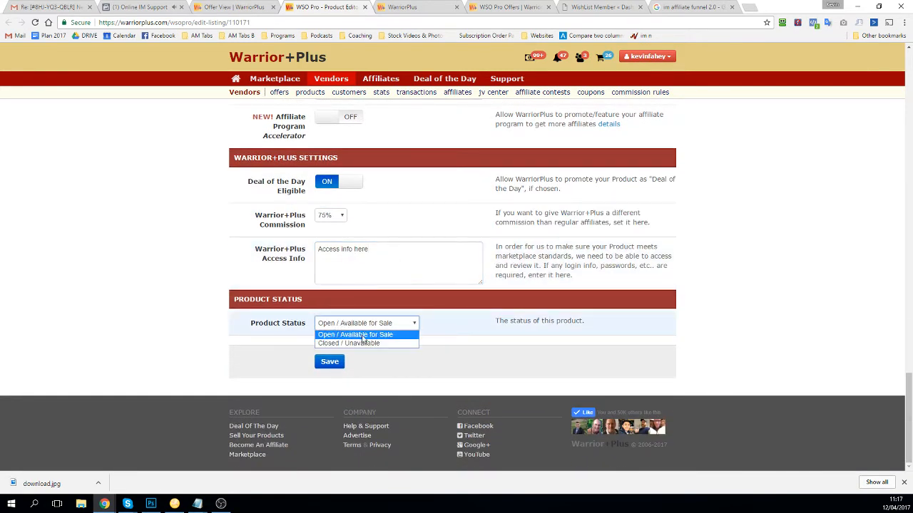
{"action": "left_click", "coordinate": [355, 339]}
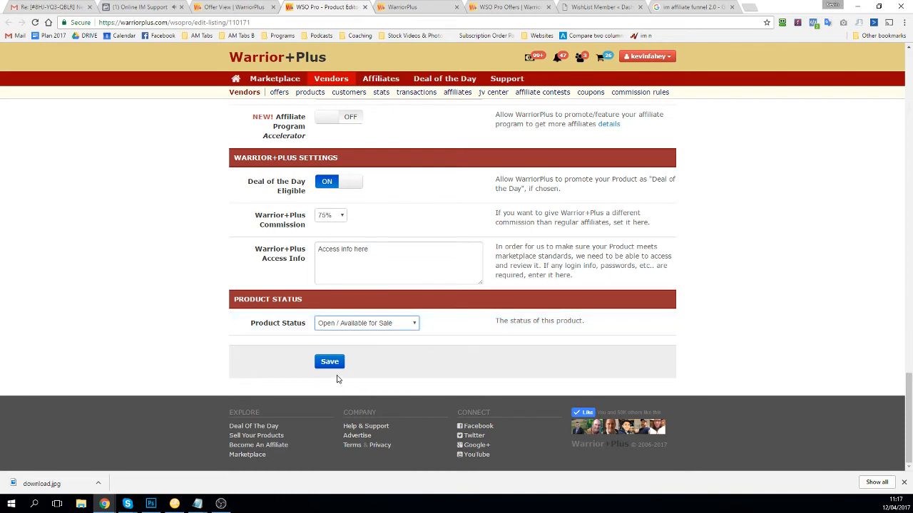
{"action": "left_click", "coordinate": [336, 365]}
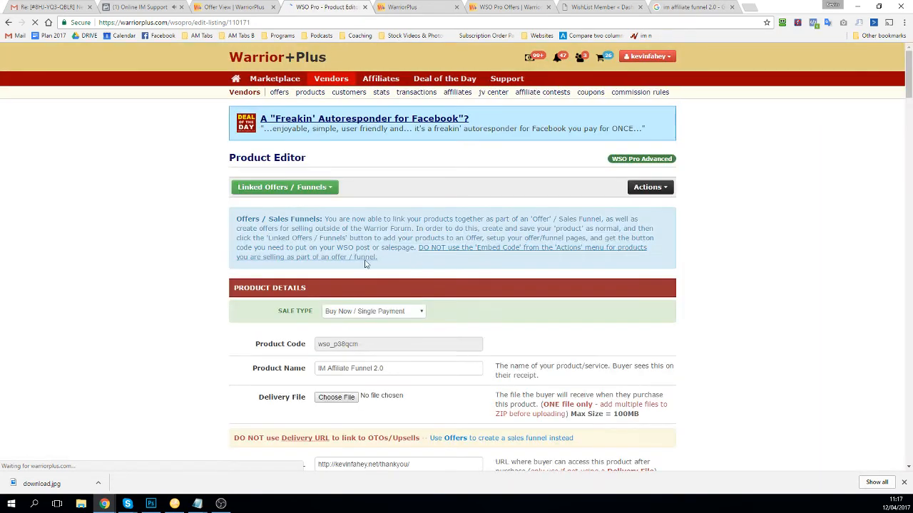
{"action": "scroll", "coordinate": [369, 242], "scroll_direction": "down", "scroll_amount": 10}
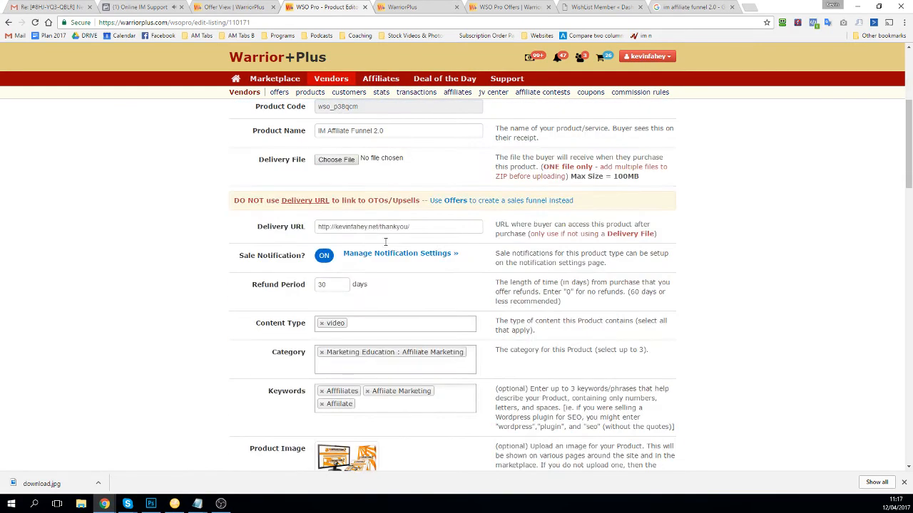
{"action": "scroll", "coordinate": [388, 242], "scroll_direction": "down", "scroll_amount": 20}
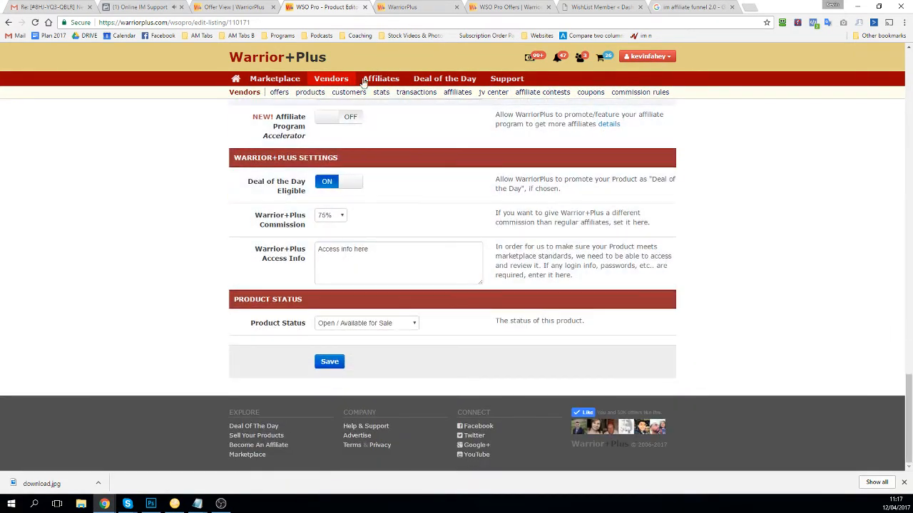
Step: Start adding a product to the offer's Main page and choose IM Affiliate Funnel 2.0
{"action": "left_click", "coordinate": [212, 9]}
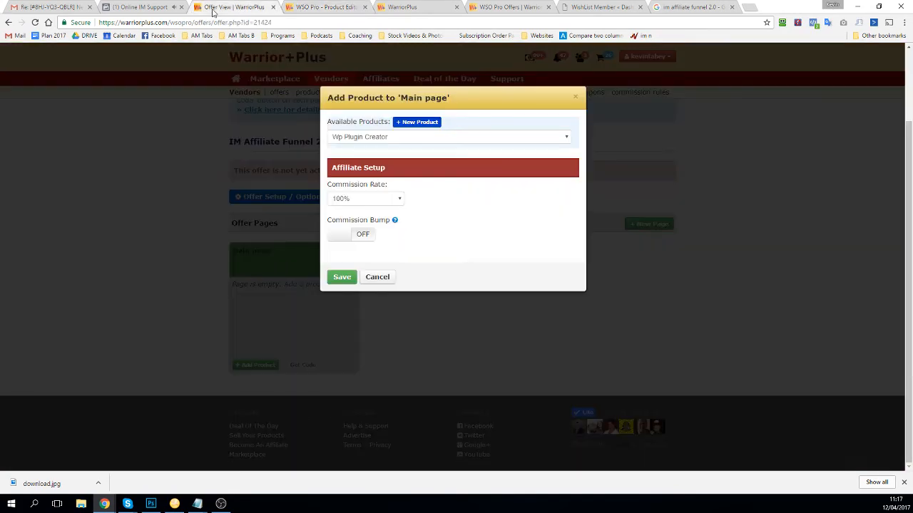
{"action": "left_click", "coordinate": [332, 138]}
{"action": "left_click", "coordinate": [221, 163]}
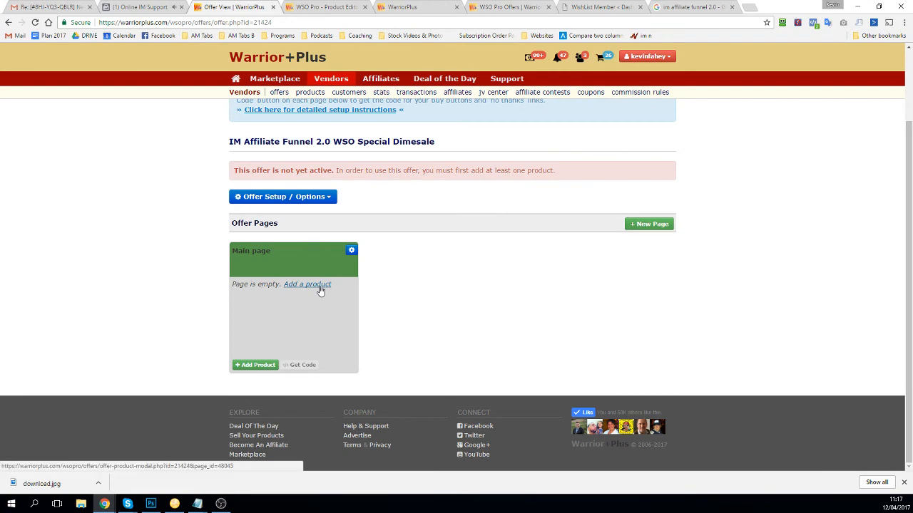
{"action": "left_click", "coordinate": [321, 288]}
{"action": "left_click", "coordinate": [392, 137]}
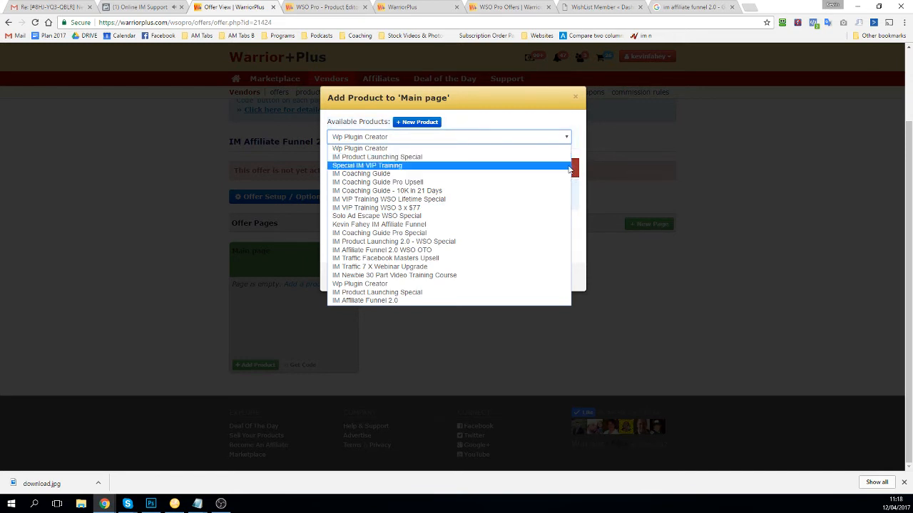
{"action": "left_click", "coordinate": [386, 301]}
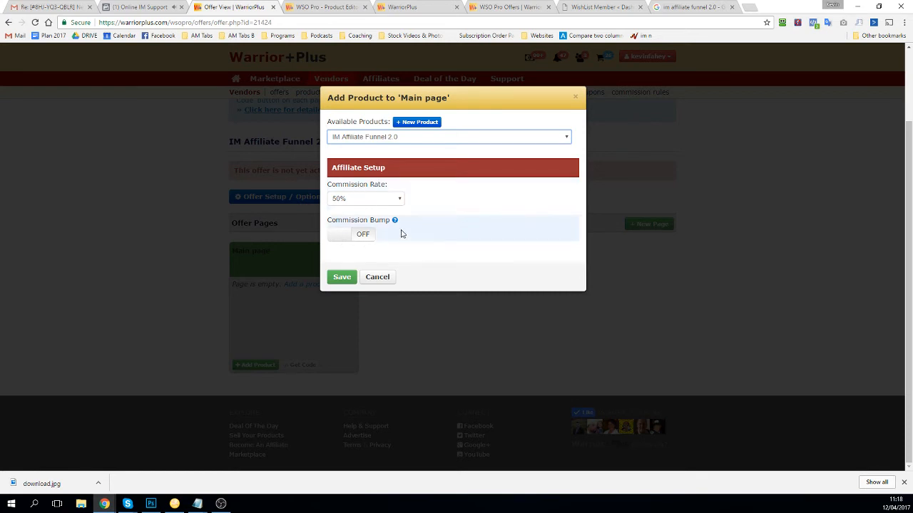
Step: Try a 75% commission bump, then turn the bump off and save the product
{"action": "left_click", "coordinate": [352, 238]}
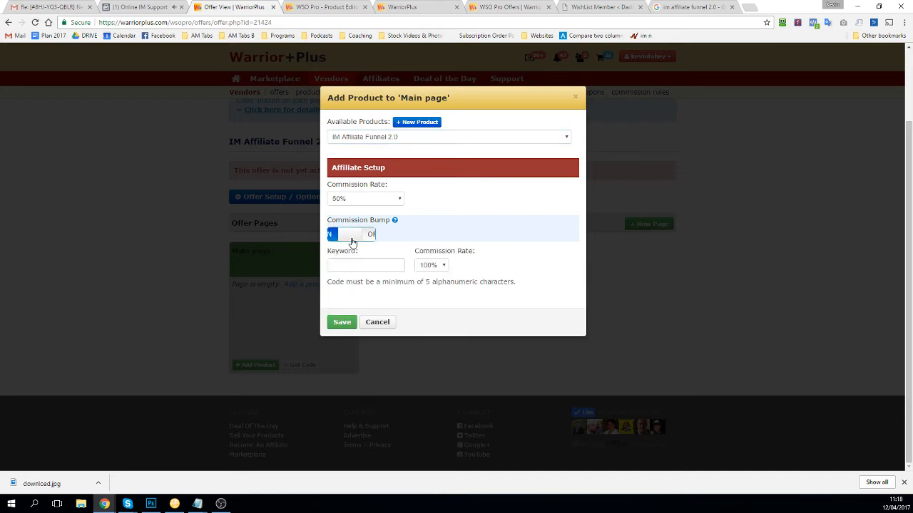
{"action": "left_click", "coordinate": [351, 265]}
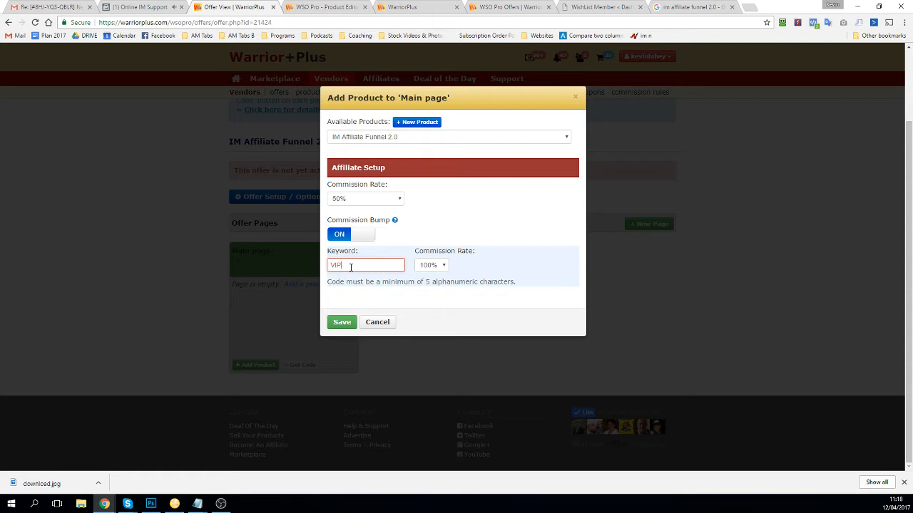
{"action": "left_click", "coordinate": [431, 265]}
{"action": "left_click", "coordinate": [435, 322]}
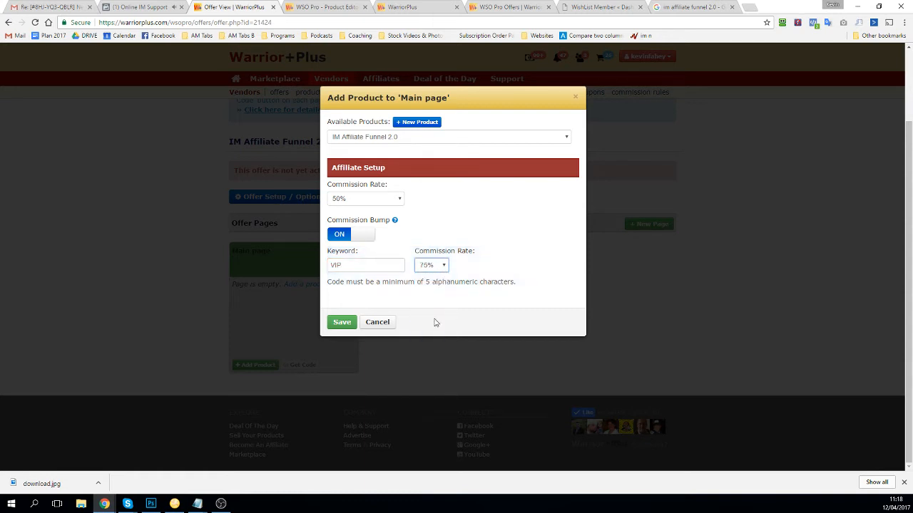
{"action": "left_click", "coordinate": [442, 267]}
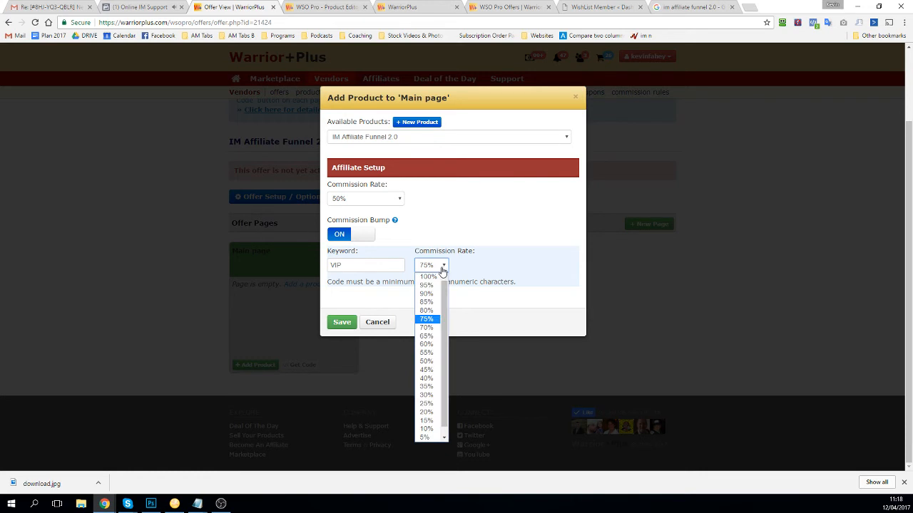
{"action": "left_click", "coordinate": [370, 241]}
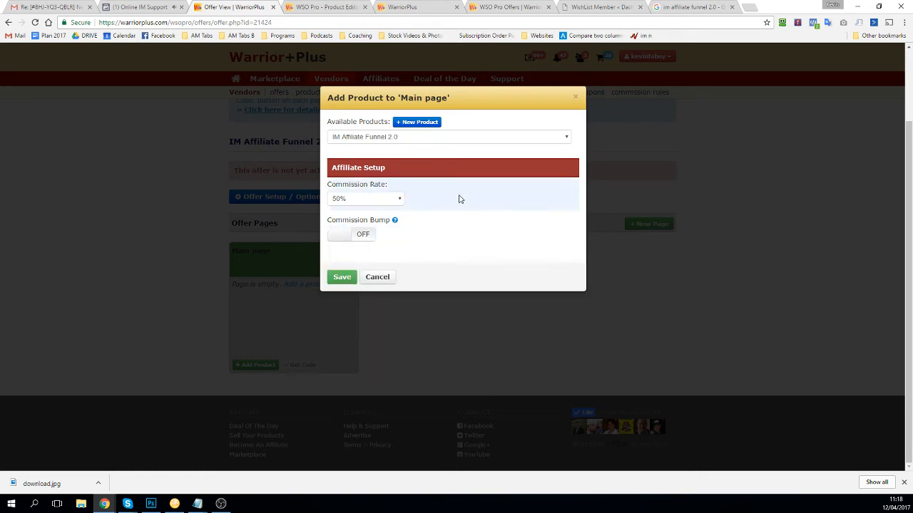
{"action": "left_click", "coordinate": [343, 278]}
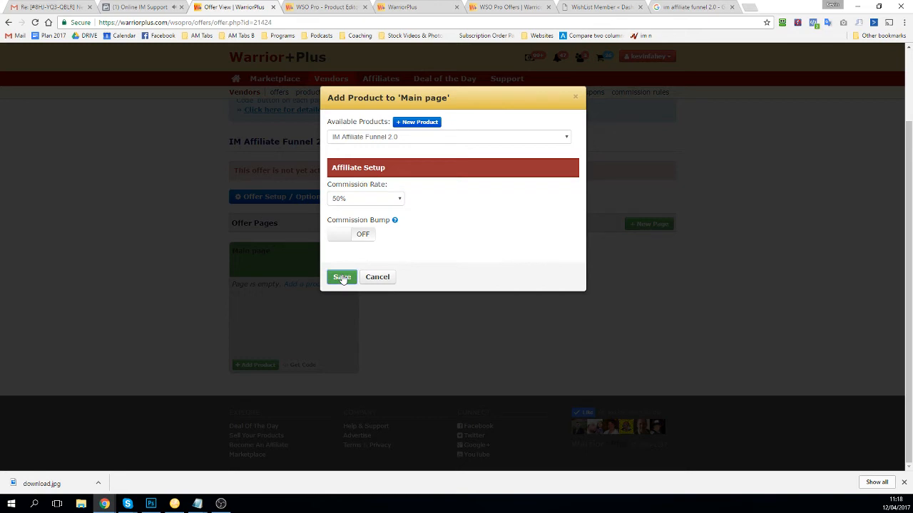
{"action": "left_click", "coordinate": [341, 277]}
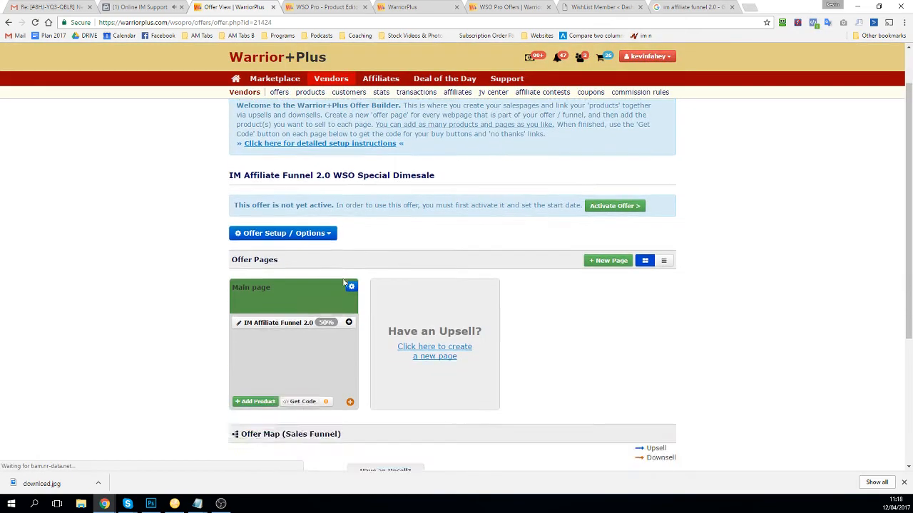
Step: Review the Offer Map (Sales Funnel) and bring up the Main page's Get Code dialog
{"action": "scroll", "coordinate": [344, 283], "scroll_direction": "down", "scroll_amount": 2}
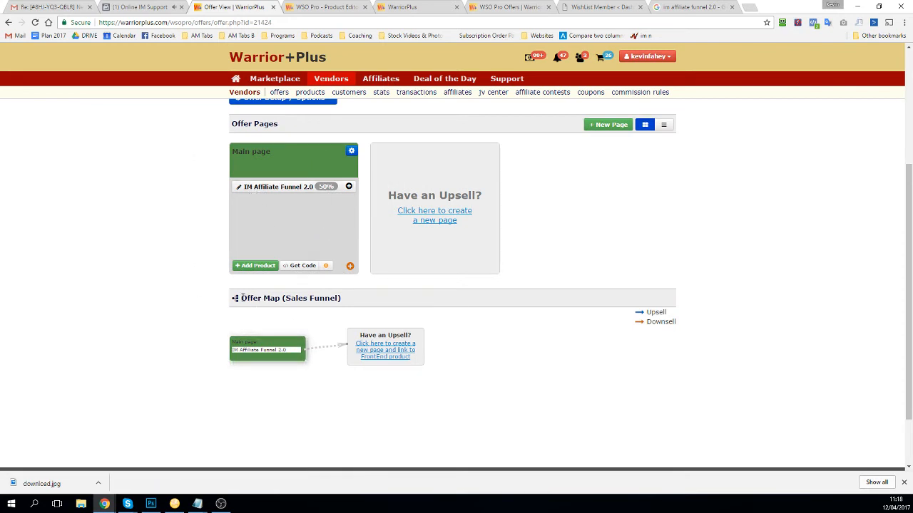
{"action": "left_click_drag", "start_coordinate": [242, 298], "coordinate": [349, 290]}
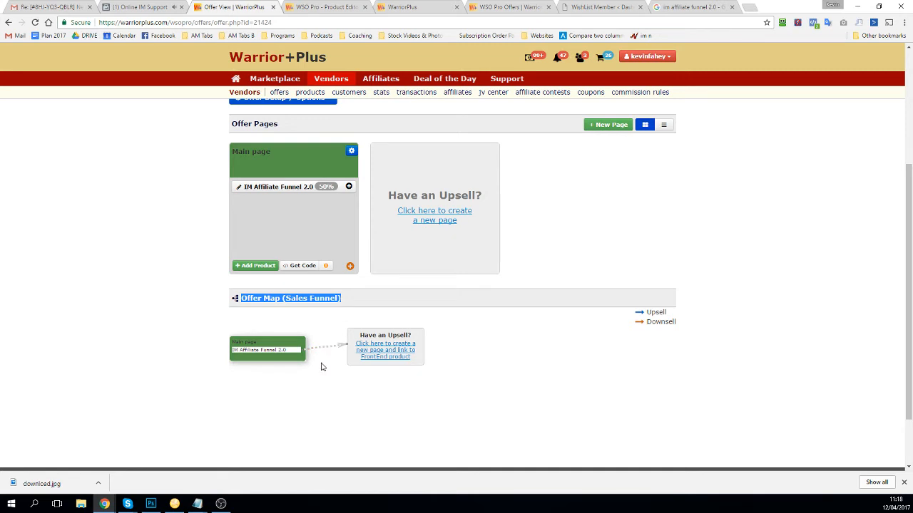
{"action": "left_click", "coordinate": [200, 321]}
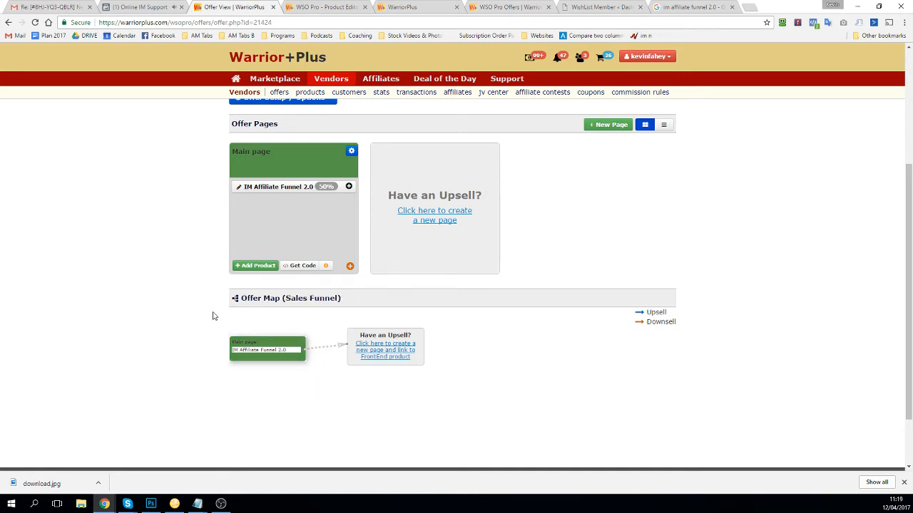
{"action": "left_click", "coordinate": [306, 266]}
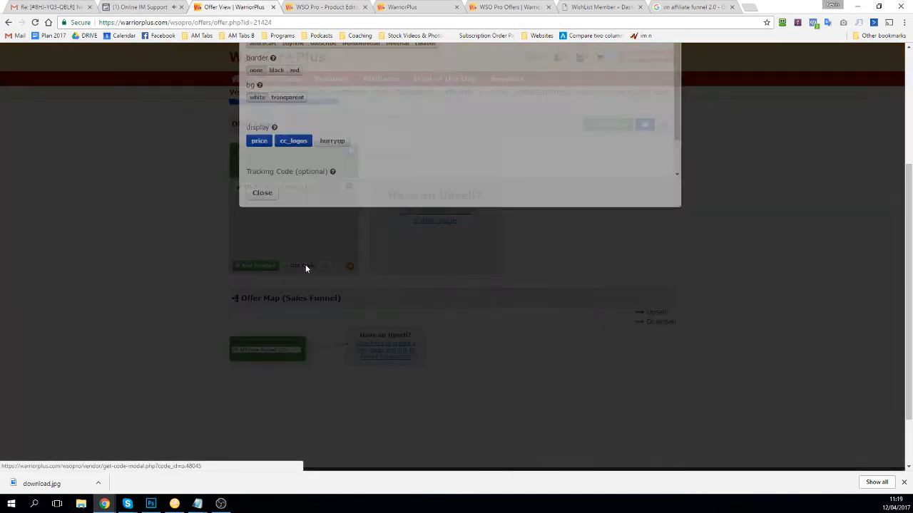
Step: Leave the generated button code and switch to the WishList Member dashboard in WordPress
{"action": "scroll", "coordinate": [331, 228], "scroll_direction": "up", "scroll_amount": 2}
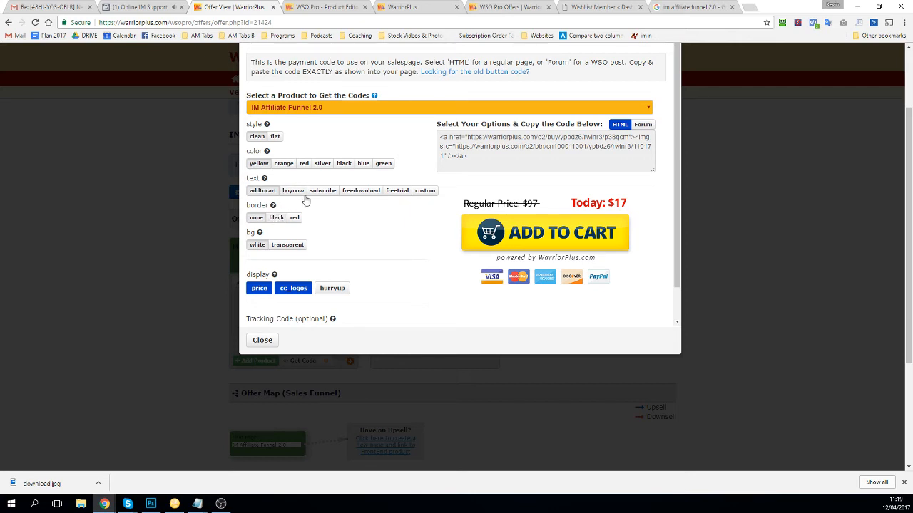
{"action": "left_click", "coordinate": [602, 7]}
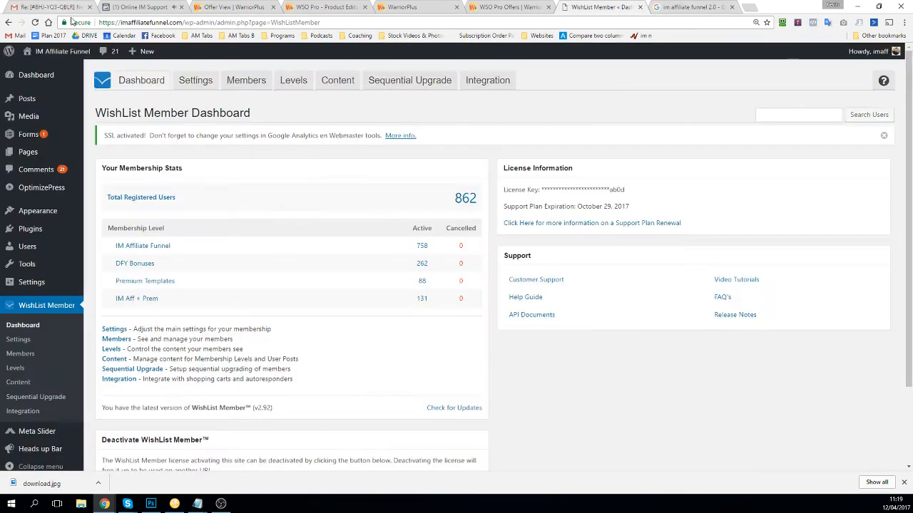
Step: View the BUY NOW box on imaffiliatefunnel.com/wso/, then return to the Warrior+Plus tabs
{"action": "left_click_drag", "start_coordinate": [184, 23], "coordinate": [321, 23]}
{"action": "type", "text": "ws"}
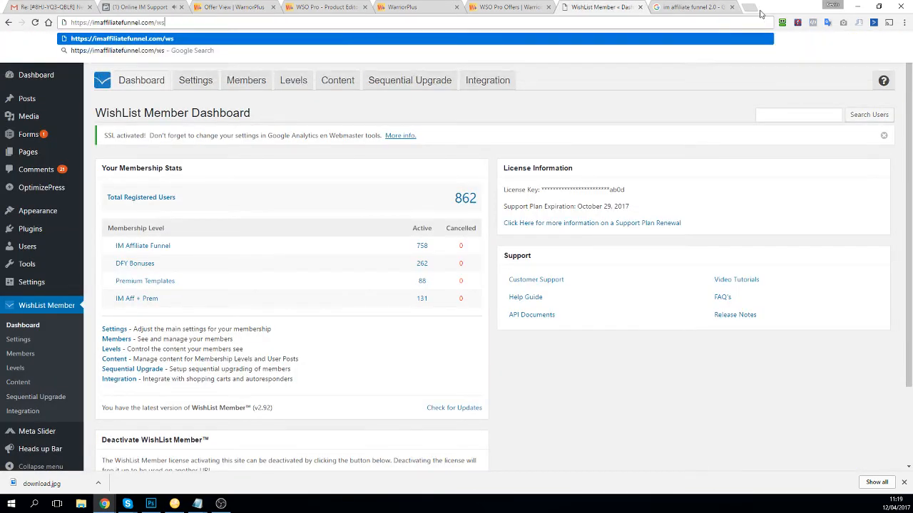
{"action": "type", "text": "o/"}
{"action": "key", "text": "Return"}
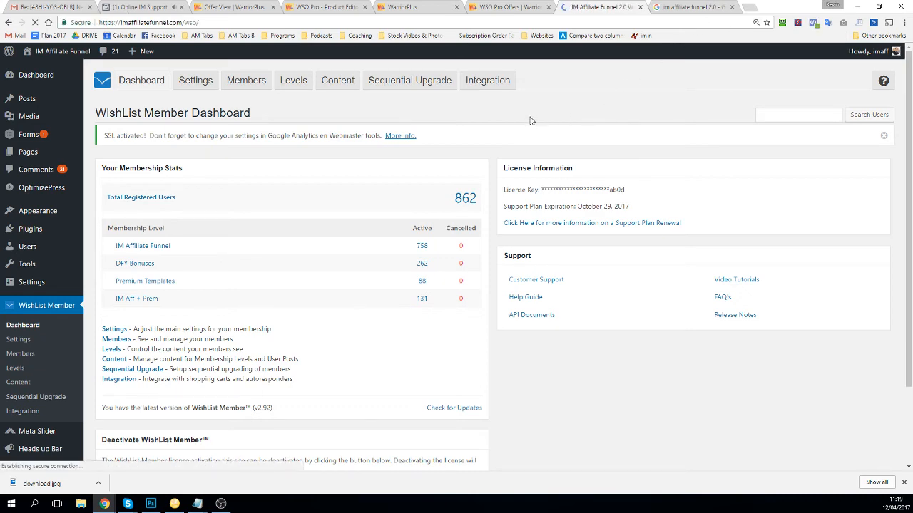
{"action": "scroll", "coordinate": [378, 360], "scroll_direction": "down", "scroll_amount": 5}
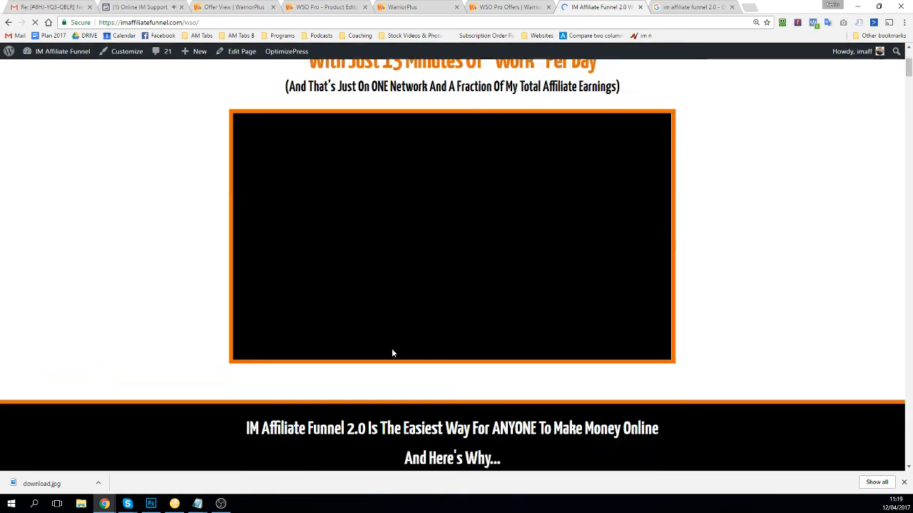
{"action": "scroll", "coordinate": [392, 352], "scroll_direction": "down", "scroll_amount": 15}
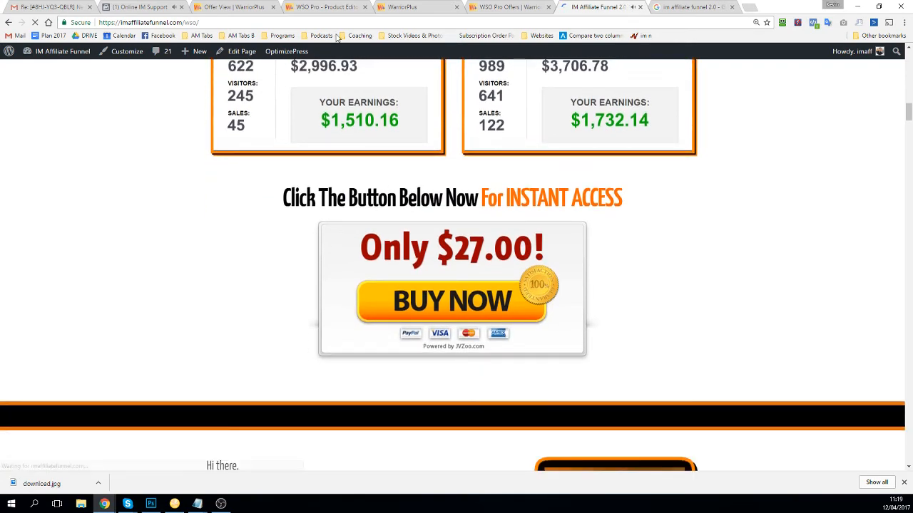
{"action": "left_click", "coordinate": [328, 8]}
{"action": "left_click", "coordinate": [430, 7]}
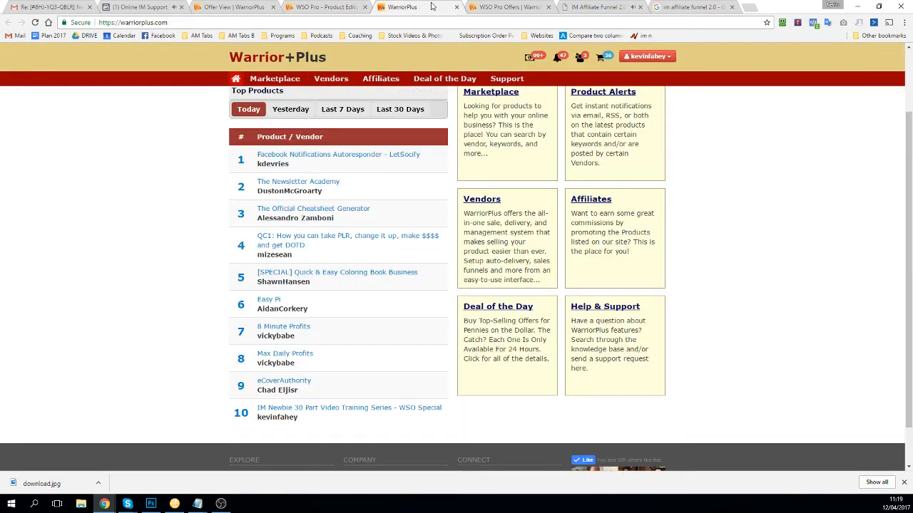
Step: Style the buy button red with BUY NOW text, a red border and the hurry-up notice
{"action": "left_click", "coordinate": [254, 7]}
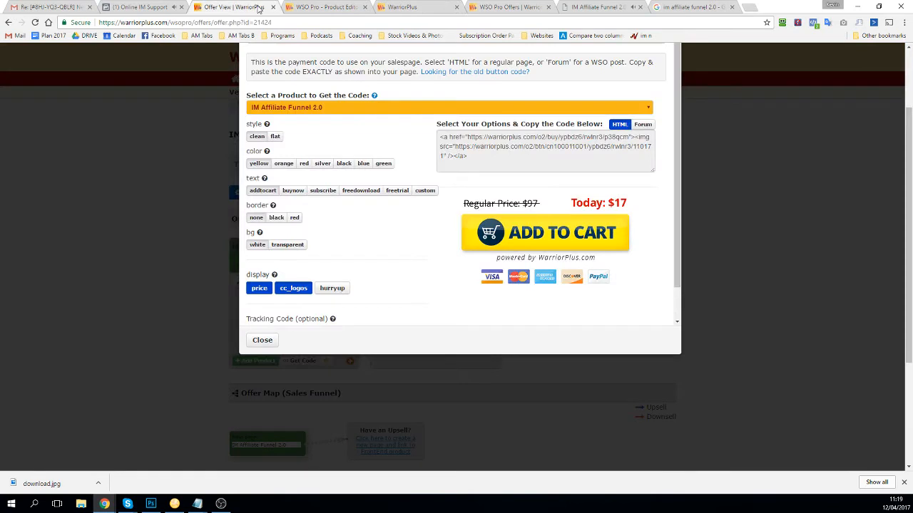
{"action": "left_click", "coordinate": [301, 166]}
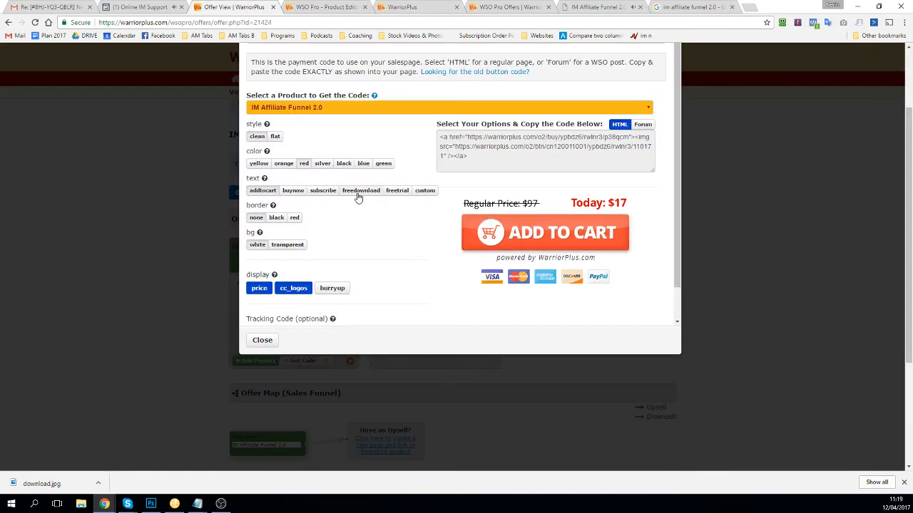
{"action": "left_click", "coordinate": [296, 191]}
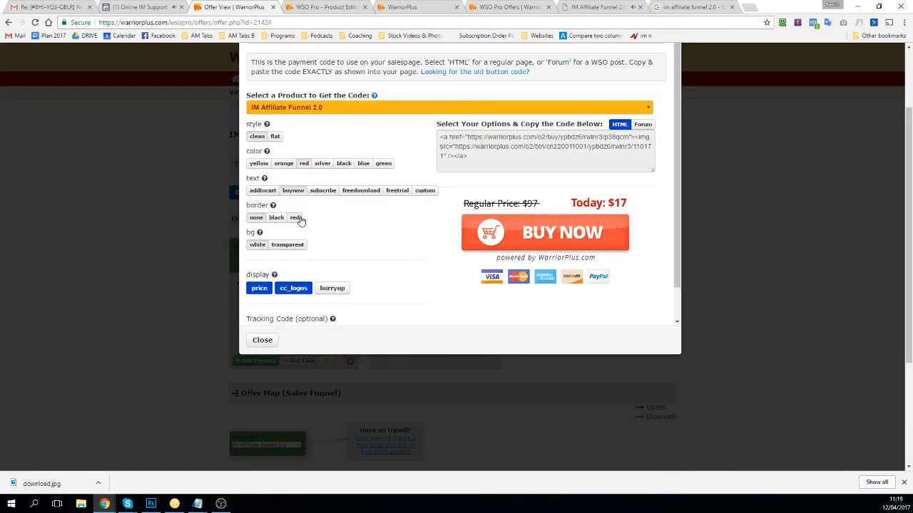
{"action": "left_click", "coordinate": [297, 219]}
{"action": "left_click", "coordinate": [277, 218]}
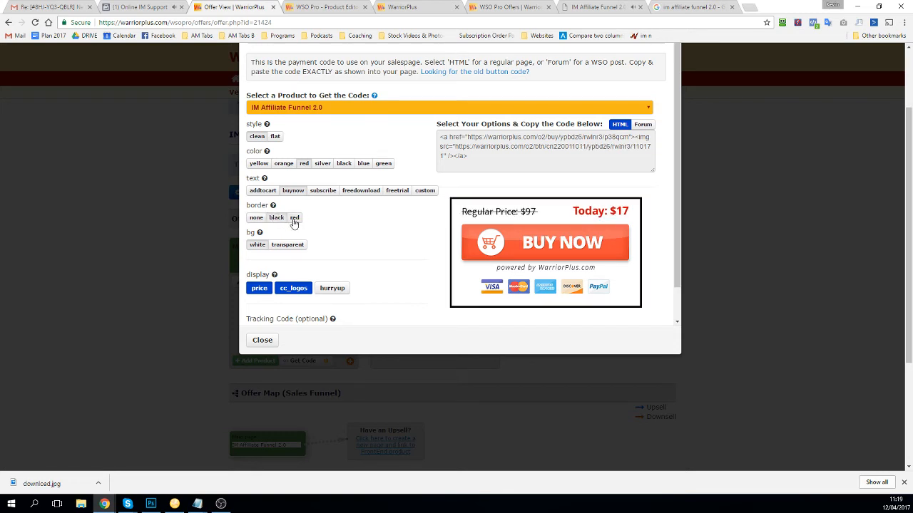
{"action": "left_click", "coordinate": [295, 217]}
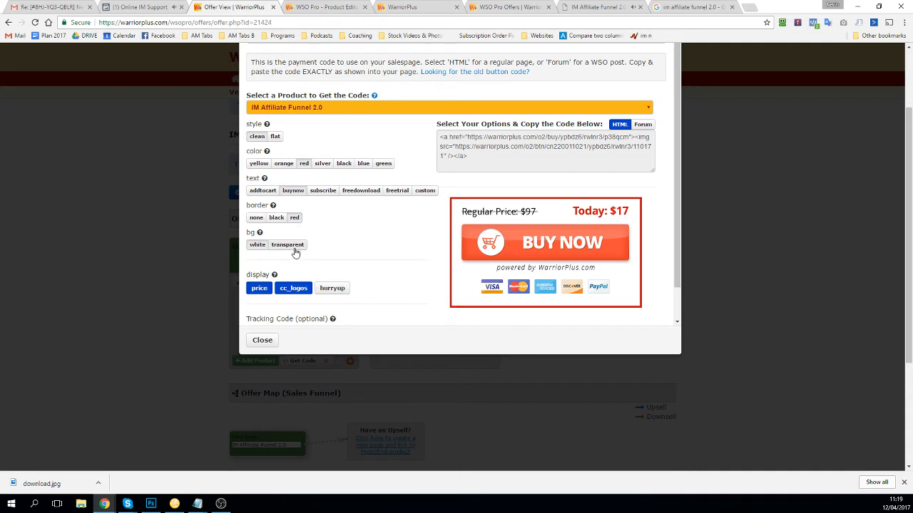
{"action": "left_click", "coordinate": [333, 288]}
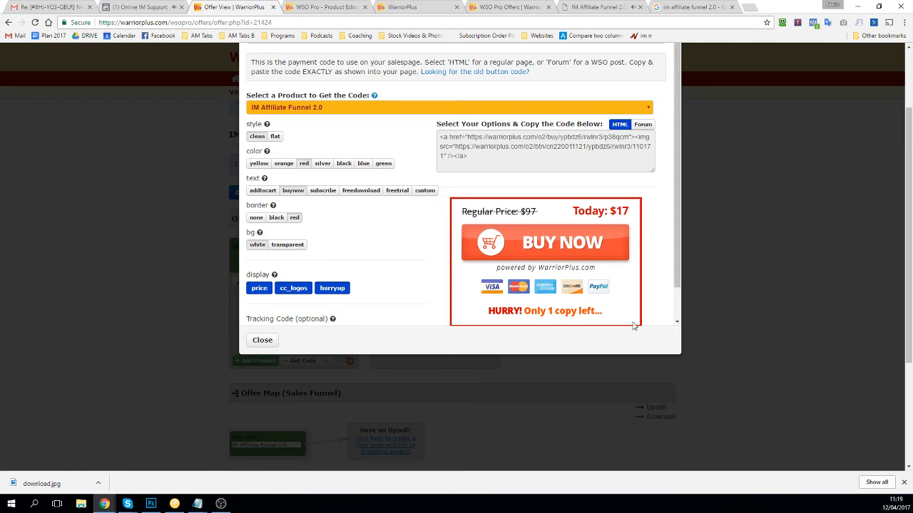
Step: Copy the red $17 Buy Now button's HTML embed code and return to the IM Affiliate Funnel page
{"action": "scroll", "coordinate": [476, 310], "scroll_direction": "down", "scroll_amount": 1}
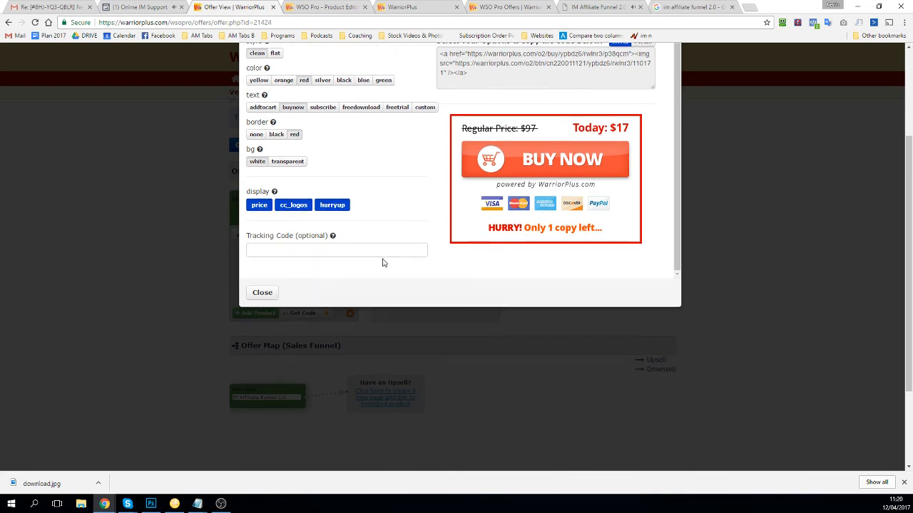
{"action": "scroll", "coordinate": [406, 236], "scroll_direction": "up", "scroll_amount": 1}
{"action": "left_click", "coordinate": [459, 99]}
{"action": "key", "text": "ctrl+c"}
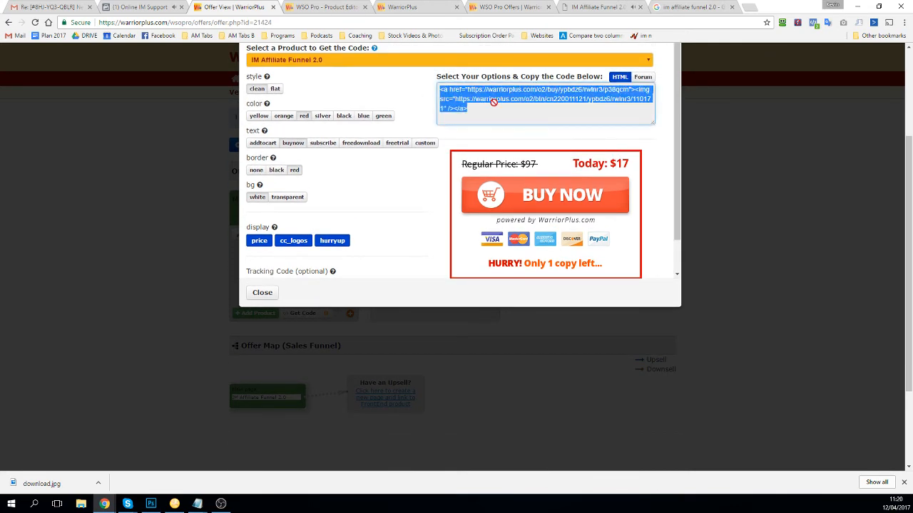
{"action": "right_click", "coordinate": [491, 99]}
{"action": "left_click", "coordinate": [517, 107]}
{"action": "left_click", "coordinate": [589, 7]}
{"action": "left_click_drag", "start_coordinate": [381, 258], "coordinate": [356, 228]}
Step: Open the WSO sales page in the OptimizePress Live Editor and edit the Buy Now block
{"action": "scroll", "coordinate": [271, 89], "scroll_direction": "down", "scroll_amount": 1}
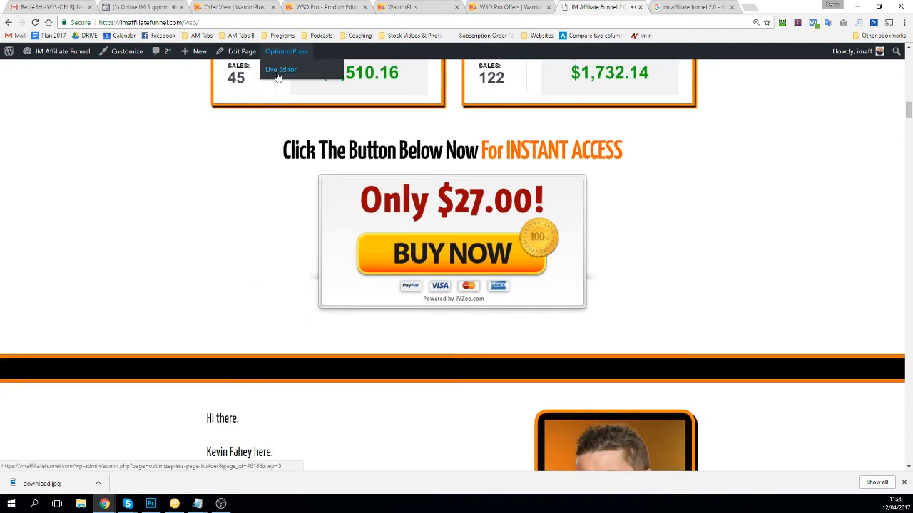
{"action": "left_click", "coordinate": [455, 256]}
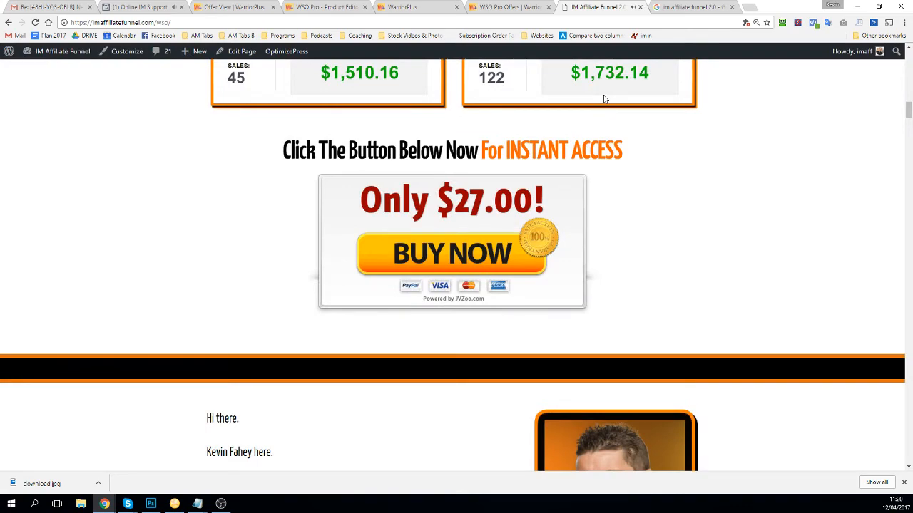
{"action": "scroll", "coordinate": [622, 103], "scroll_direction": "down", "scroll_amount": 6}
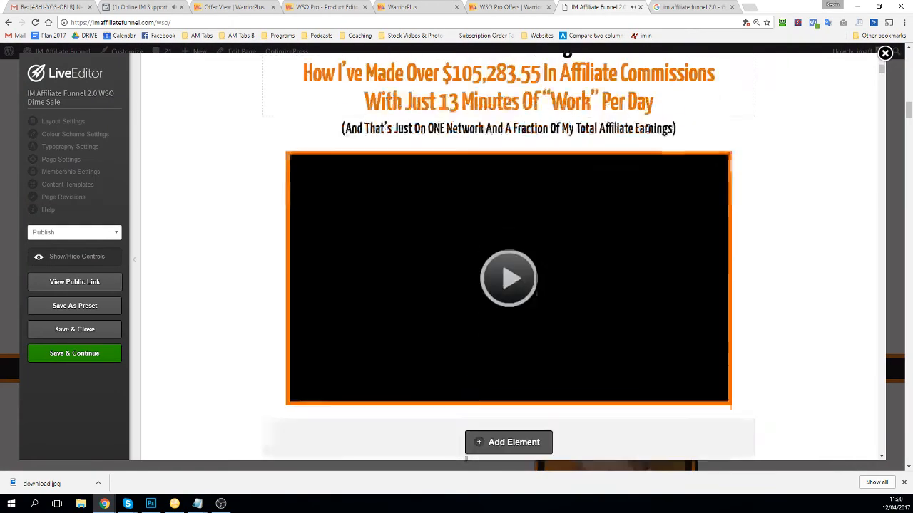
{"action": "scroll", "coordinate": [684, 140], "scroll_direction": "down", "scroll_amount": 15}
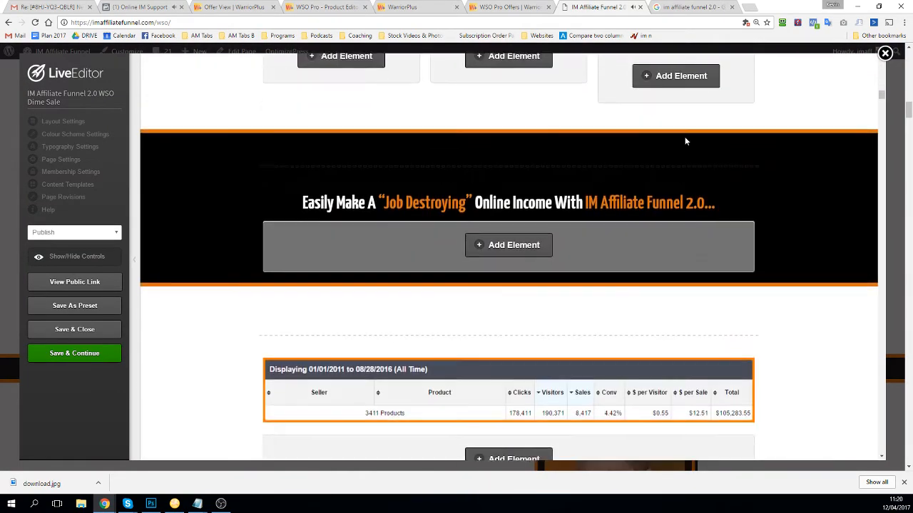
{"action": "scroll", "coordinate": [681, 144], "scroll_direction": "down", "scroll_amount": 9}
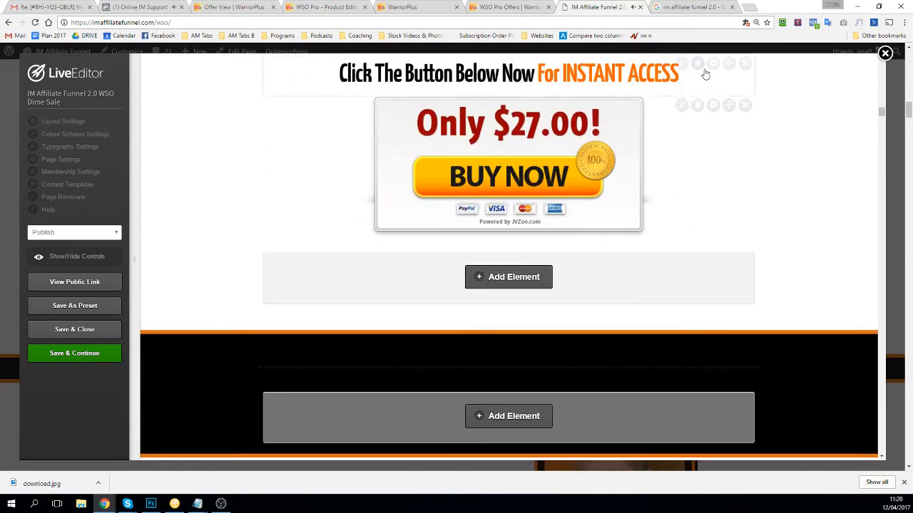
{"action": "left_click", "coordinate": [682, 107]}
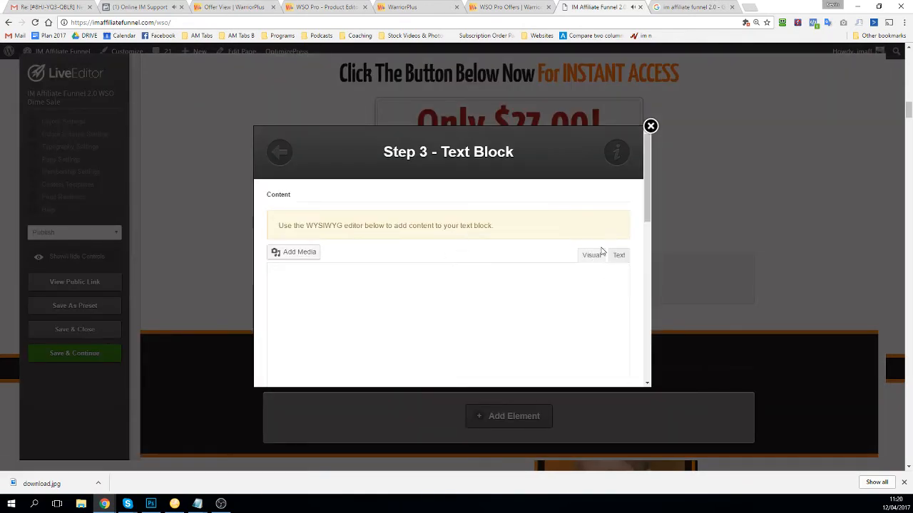
Step: Replace the JVZoo link with the WarriorPlus button code, save the page, and view it publicly
{"action": "left_click", "coordinate": [619, 256]}
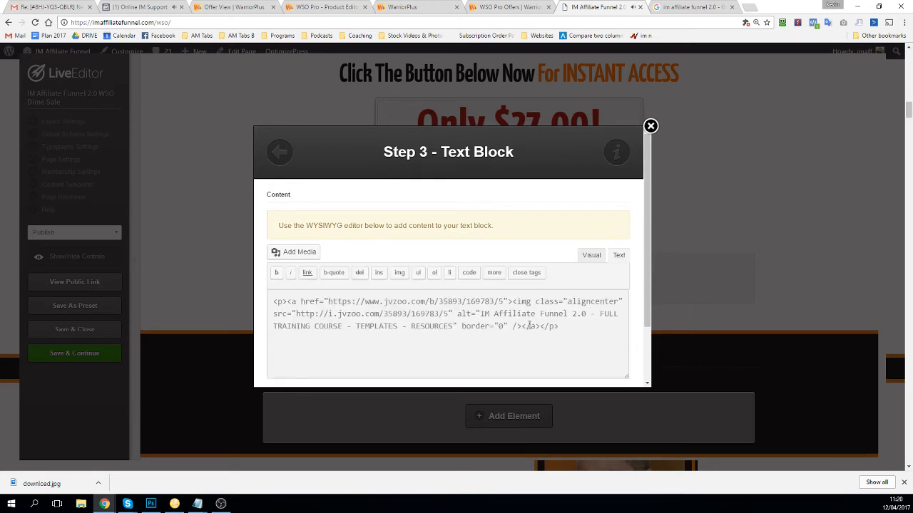
{"action": "left_click_drag", "start_coordinate": [539, 325], "coordinate": [277, 301]}
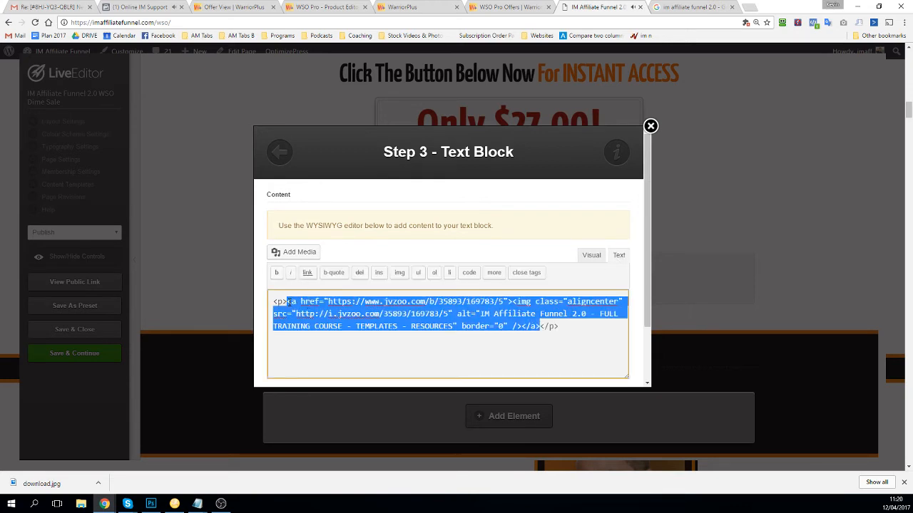
{"action": "key", "text": "ctrl+v"}
{"action": "scroll", "coordinate": [502, 265], "scroll_direction": "down", "scroll_amount": 2}
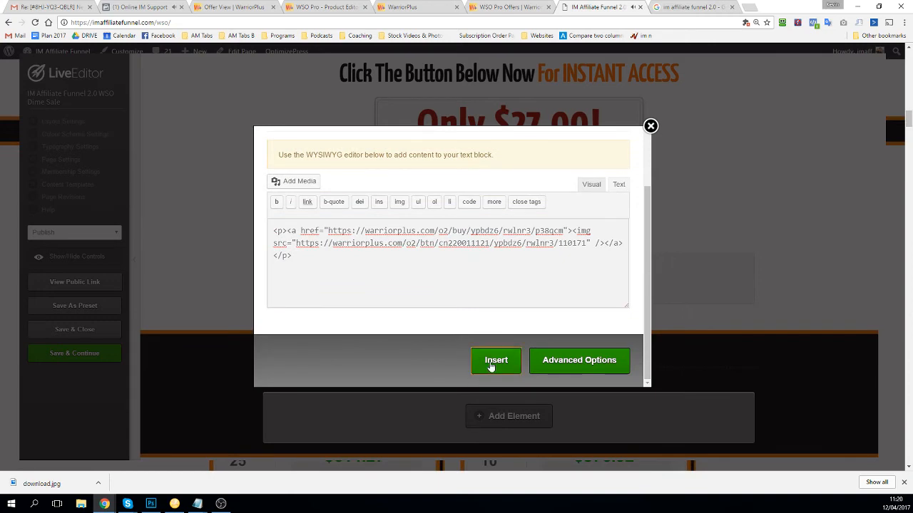
{"action": "left_click", "coordinate": [493, 363]}
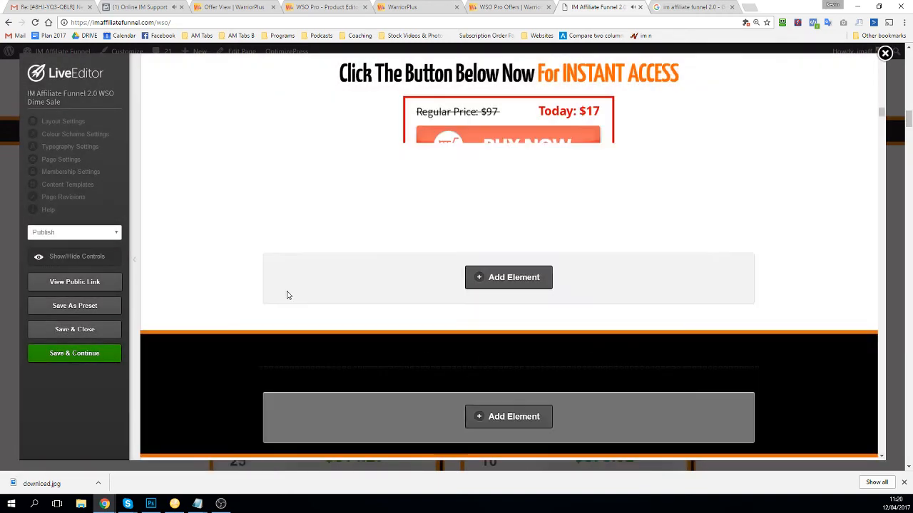
{"action": "left_click", "coordinate": [76, 354]}
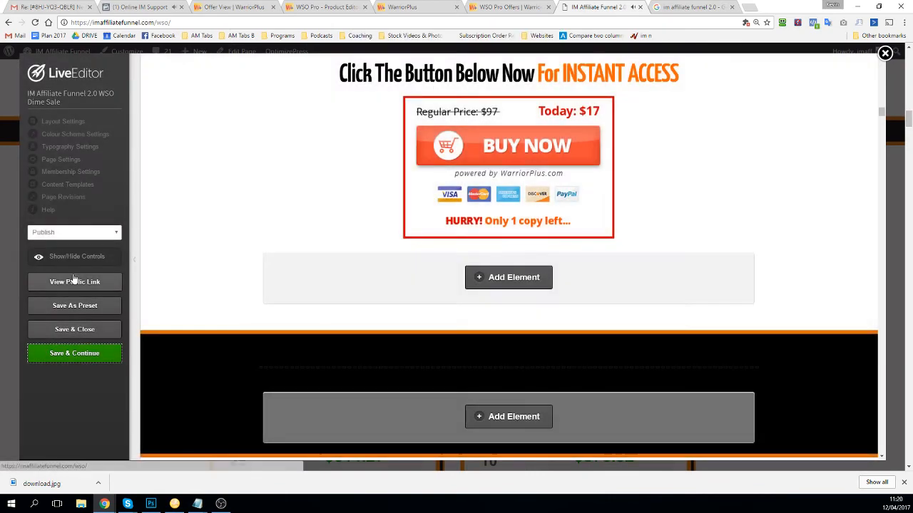
{"action": "left_click", "coordinate": [76, 281]}
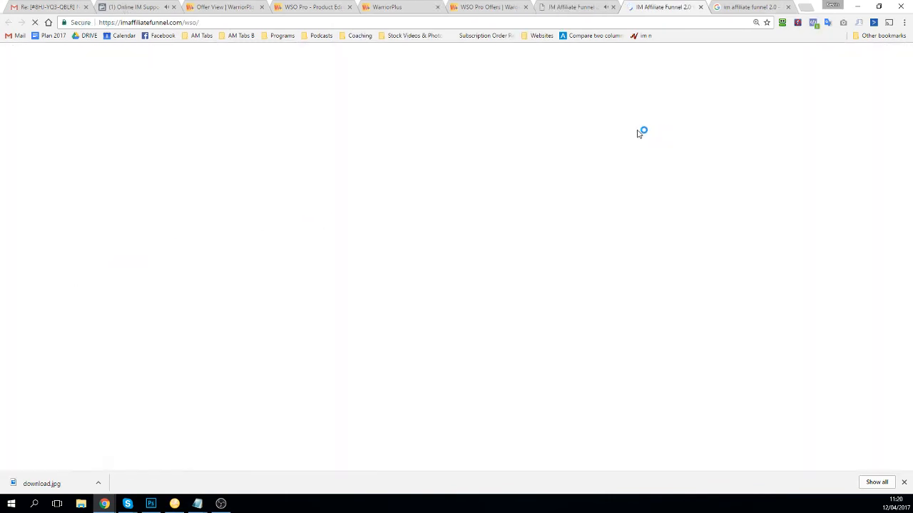
Step: Test the live $17 Buy Now button, which hits a Warrior+Plus 'unable to locate product' error
{"action": "scroll", "coordinate": [504, 188], "scroll_direction": "down", "scroll_amount": 12}
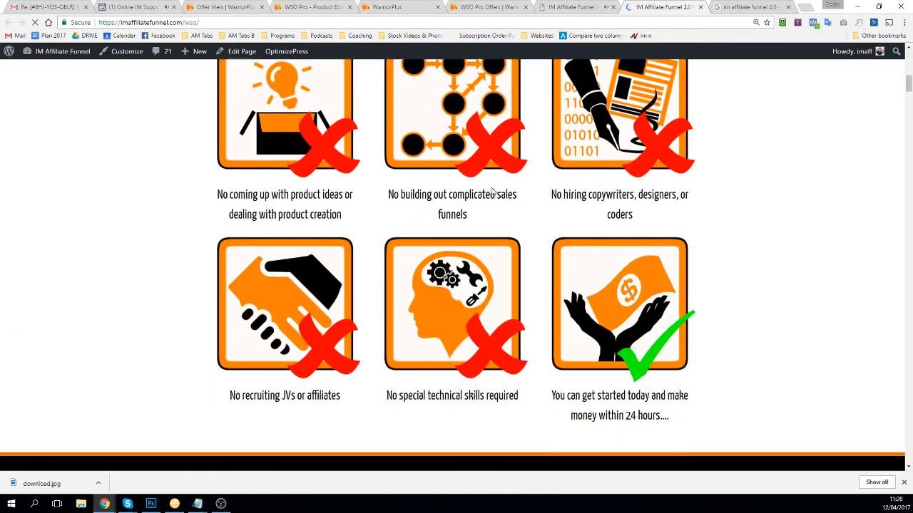
{"action": "scroll", "coordinate": [488, 207], "scroll_direction": "down", "scroll_amount": 5}
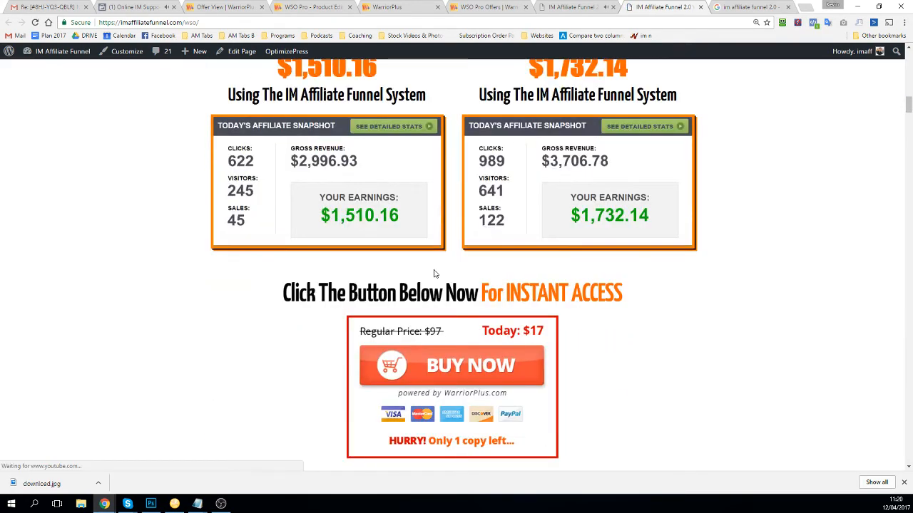
{"action": "scroll", "coordinate": [449, 278], "scroll_direction": "down", "scroll_amount": 1}
{"action": "left_click", "coordinate": [467, 285]}
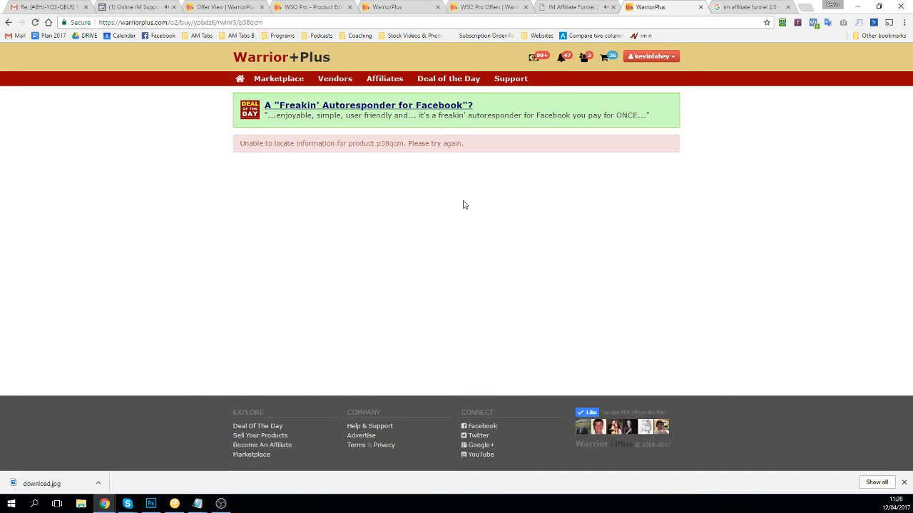
{"action": "left_click", "coordinate": [8, 22]}
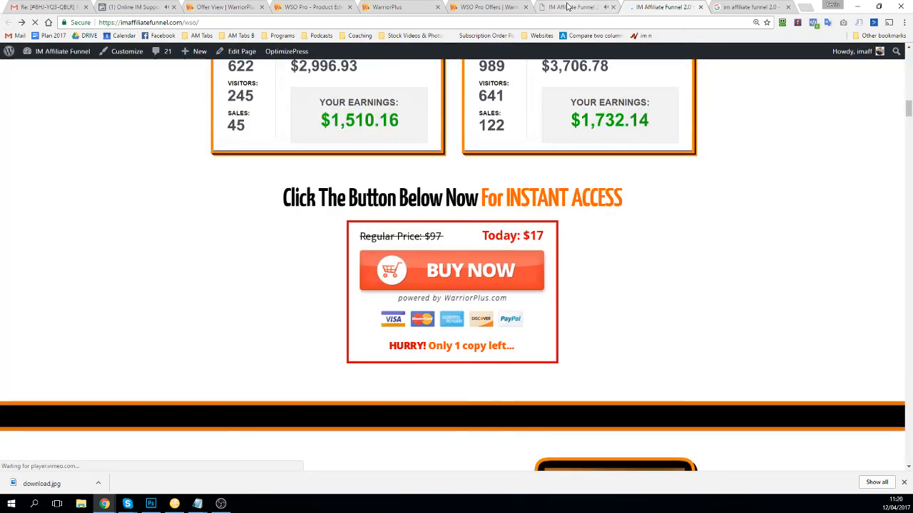
{"action": "left_click", "coordinate": [492, 6]}
{"action": "left_click", "coordinate": [385, 6]}
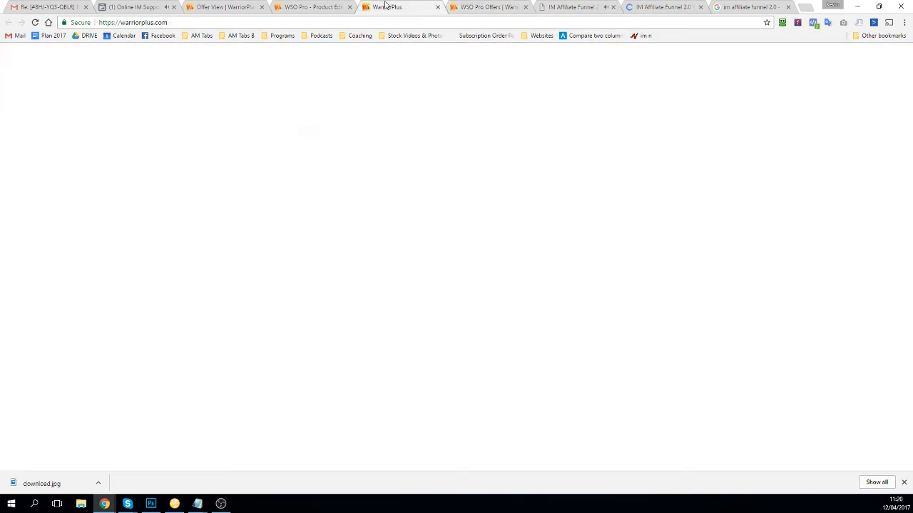
Step: Save the IM Affiliate Funnel 2.0 product listing and close its edit tab
{"action": "left_click", "coordinate": [308, 6]}
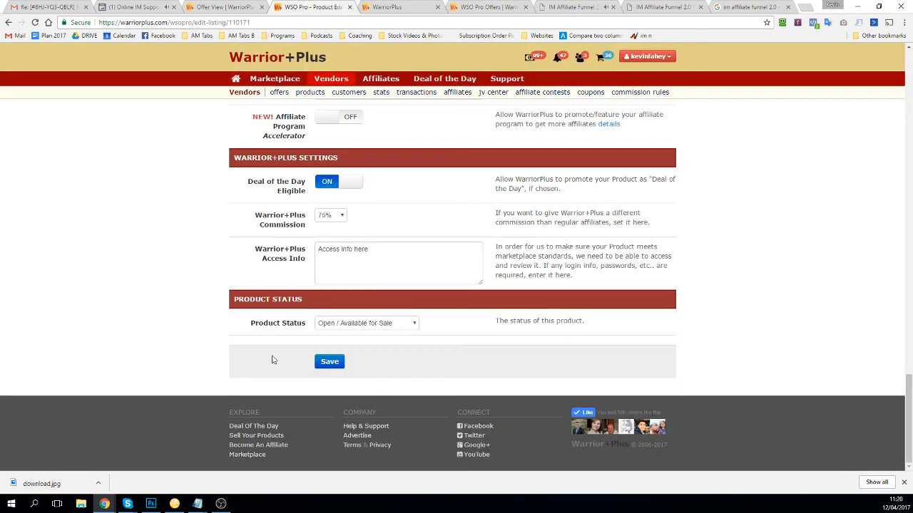
{"action": "left_click", "coordinate": [328, 362]}
{"action": "scroll", "coordinate": [380, 257], "scroll_direction": "up", "scroll_amount": 15}
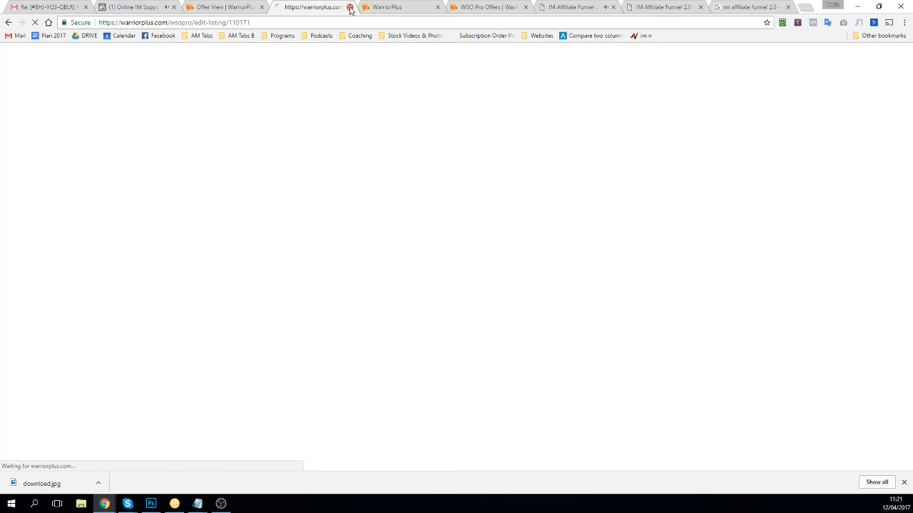
{"action": "left_click", "coordinate": [351, 7]}
Step: From the Offer View, dismiss the code dialog and go to Offer Settings
{"action": "left_click", "coordinate": [228, 7]}
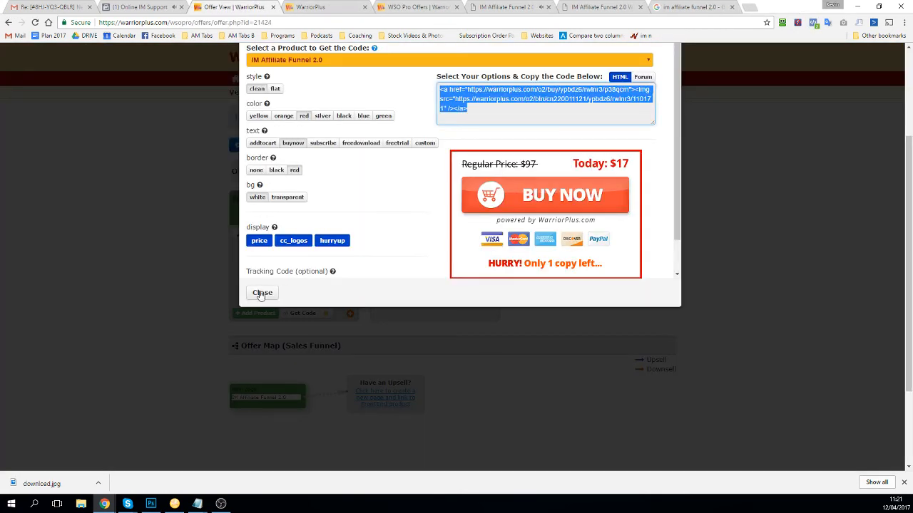
{"action": "left_click", "coordinate": [262, 292]}
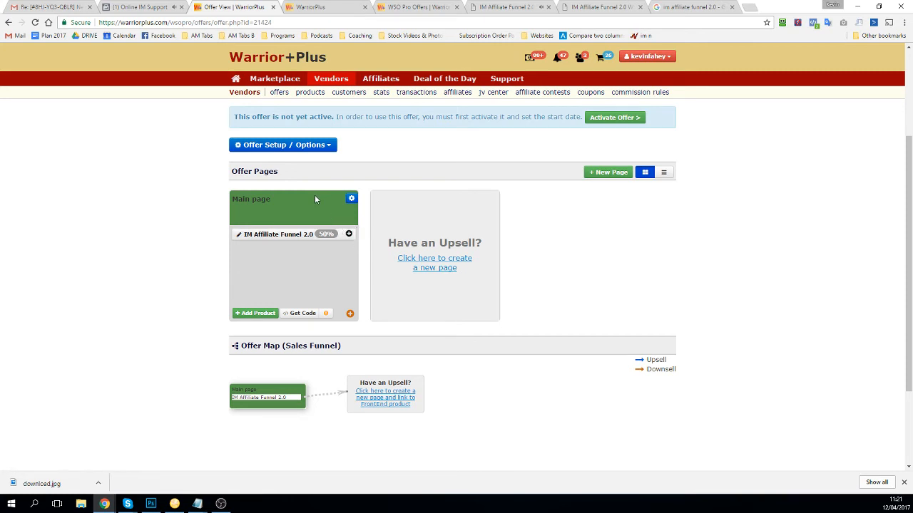
{"action": "left_click", "coordinate": [309, 147]}
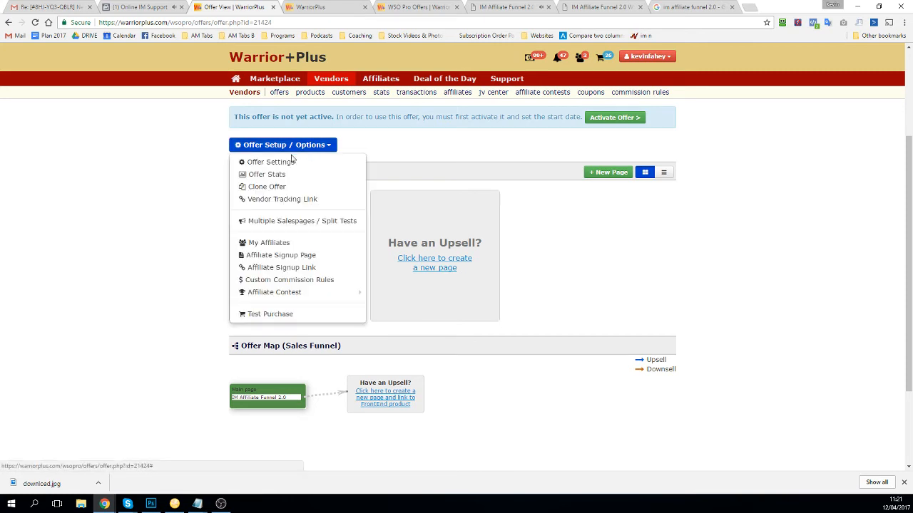
{"action": "left_click", "coordinate": [274, 162]}
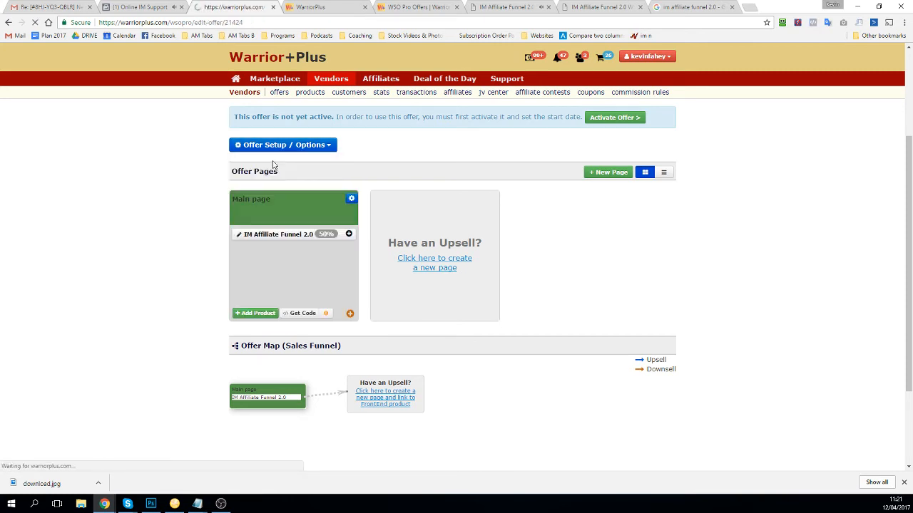
Step: Set the offer Status to Open, switch Public on, and save the offer settings
{"action": "scroll", "coordinate": [349, 289], "scroll_direction": "down", "scroll_amount": 2}
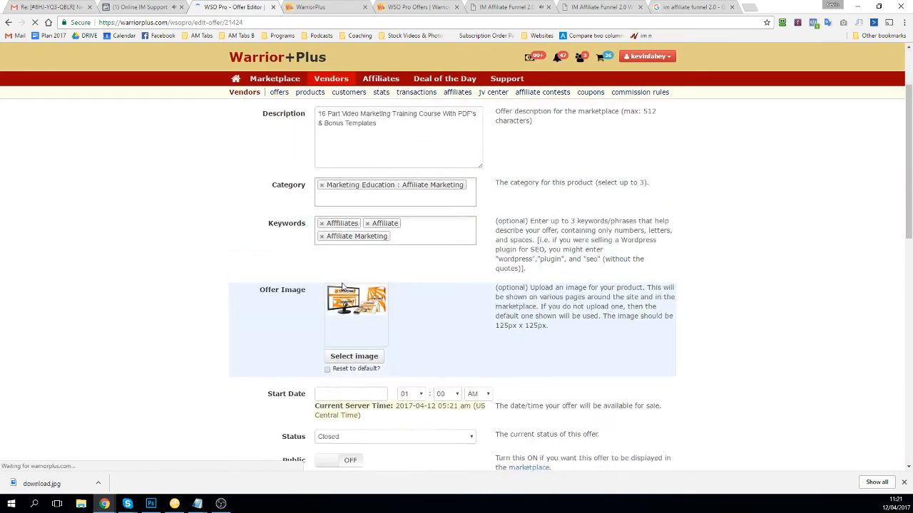
{"action": "scroll", "coordinate": [342, 286], "scroll_direction": "down", "scroll_amount": 3}
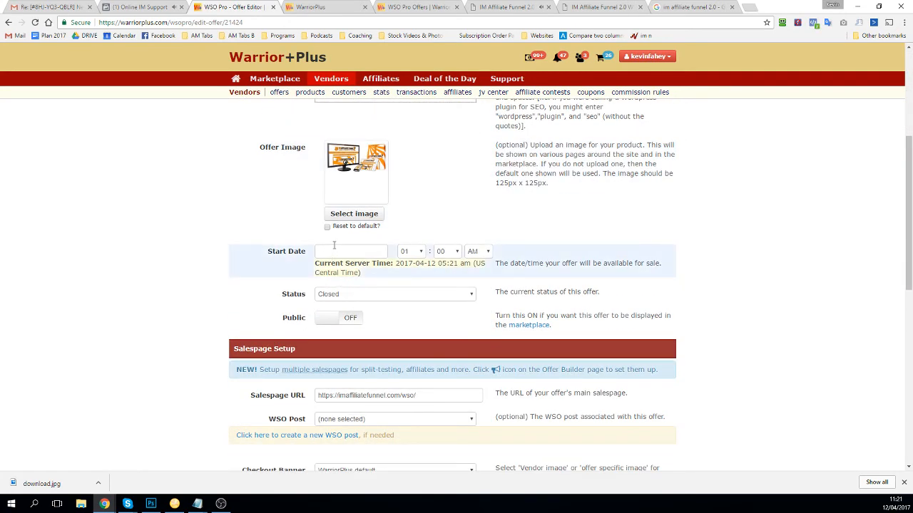
{"action": "left_click", "coordinate": [353, 297]}
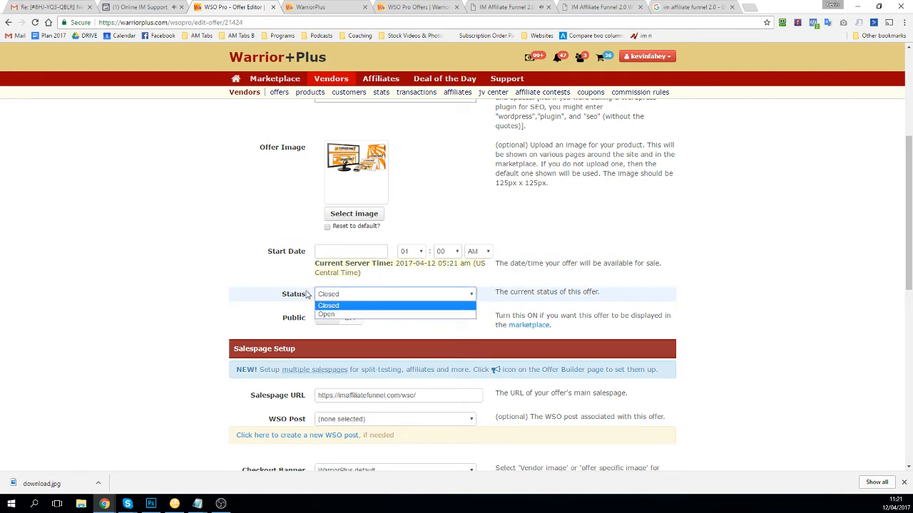
{"action": "left_click", "coordinate": [307, 294]}
{"action": "left_click", "coordinate": [320, 298]}
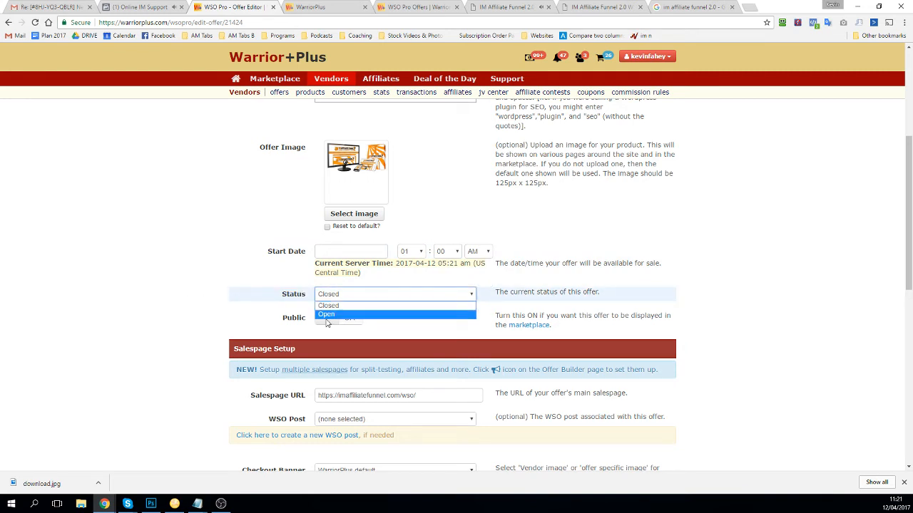
{"action": "left_click", "coordinate": [323, 315]}
{"action": "left_click", "coordinate": [334, 323]}
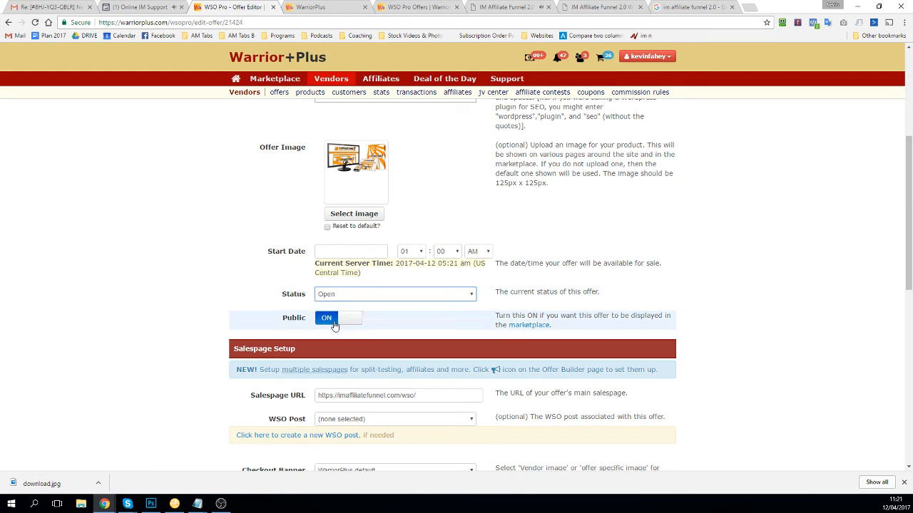
{"action": "scroll", "coordinate": [303, 277], "scroll_direction": "down", "scroll_amount": 3}
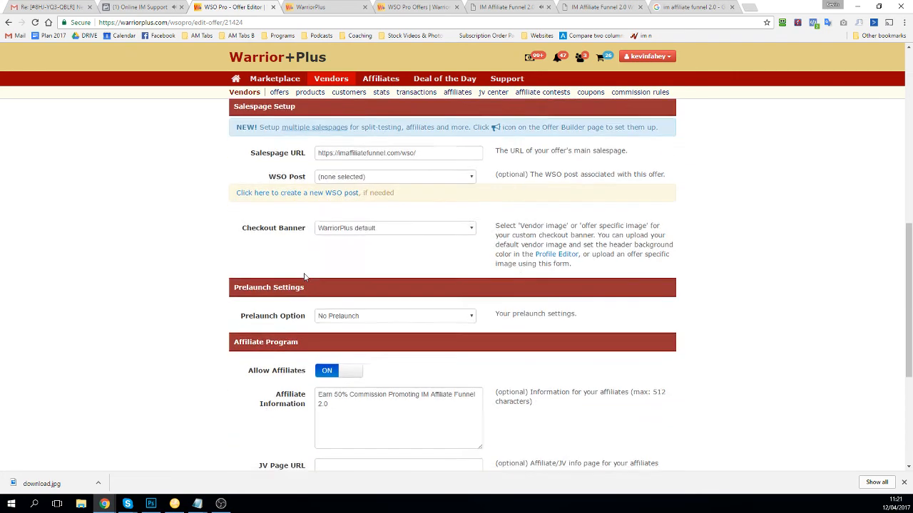
{"action": "scroll", "coordinate": [303, 277], "scroll_direction": "down", "scroll_amount": 3}
{"action": "left_click", "coordinate": [328, 362]}
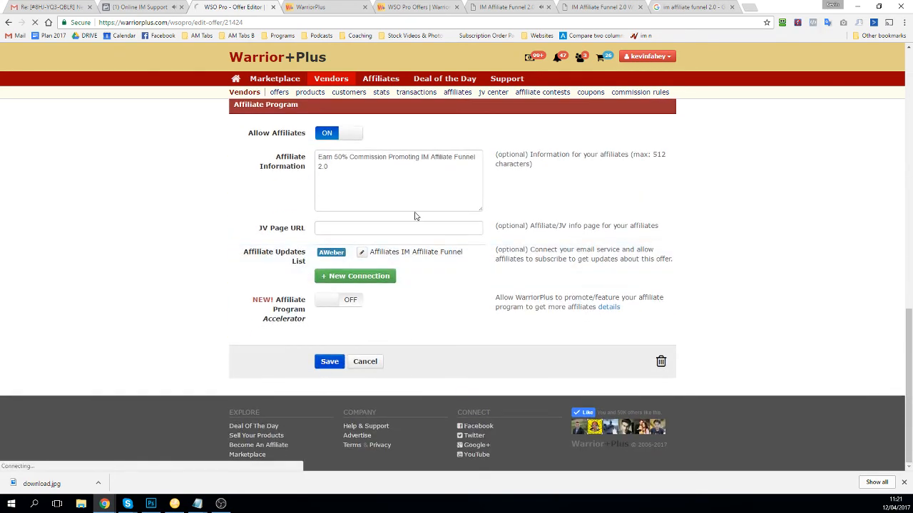
{"action": "left_click", "coordinate": [596, 6]}
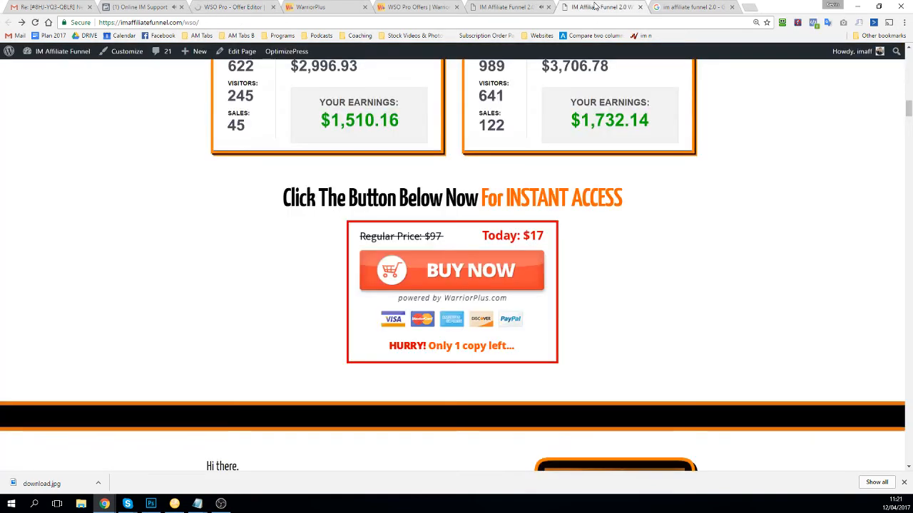
Step: Set the offer Start Date to 12 April 2017 and save so the offer goes active
{"action": "left_click", "coordinate": [450, 280]}
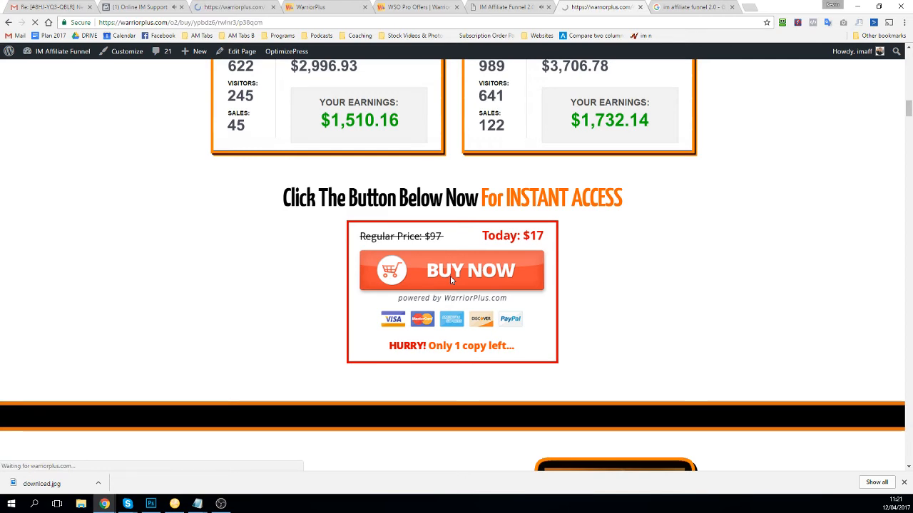
{"action": "left_click", "coordinate": [234, 8]}
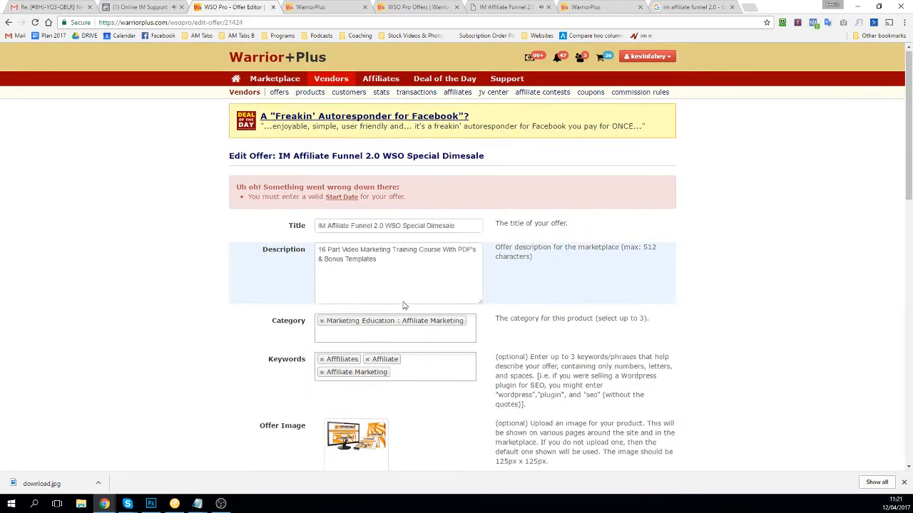
{"action": "scroll", "coordinate": [402, 305], "scroll_direction": "down", "scroll_amount": 5}
{"action": "left_click", "coordinate": [350, 200]}
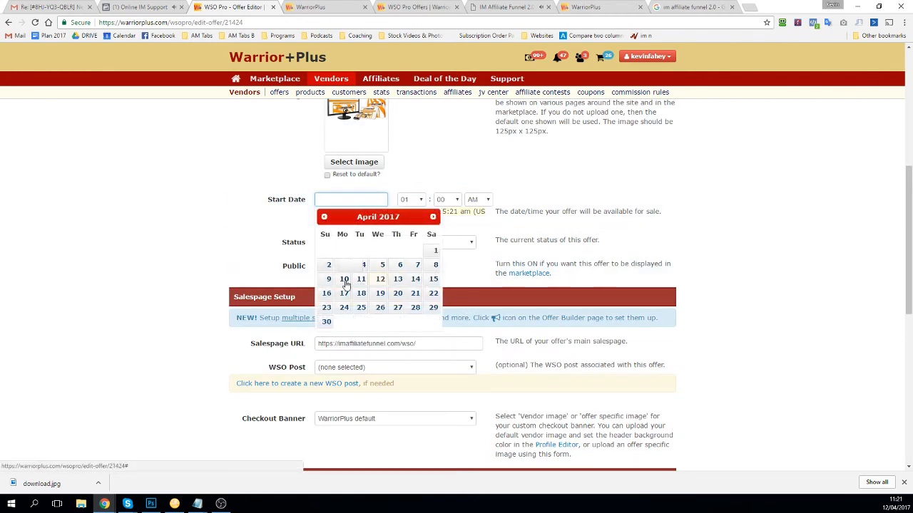
{"action": "left_click", "coordinate": [379, 280]}
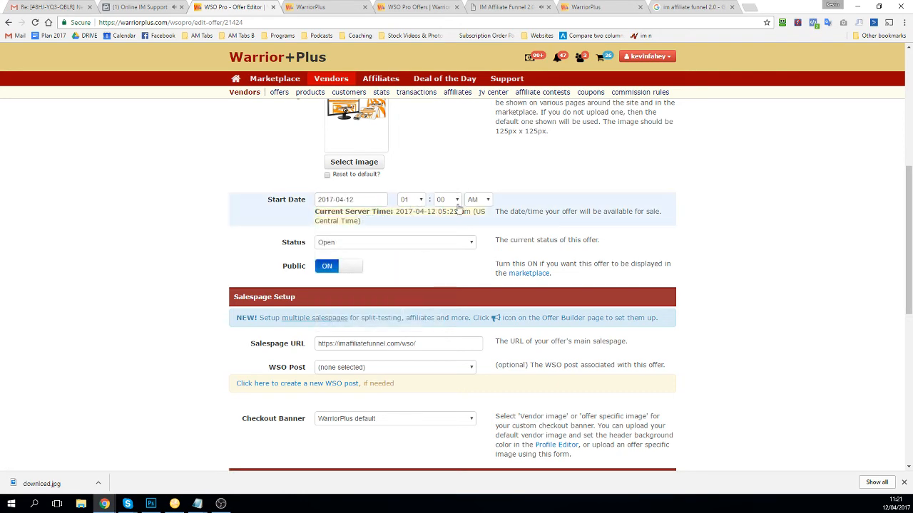
{"action": "scroll", "coordinate": [357, 269], "scroll_direction": "down", "scroll_amount": 2}
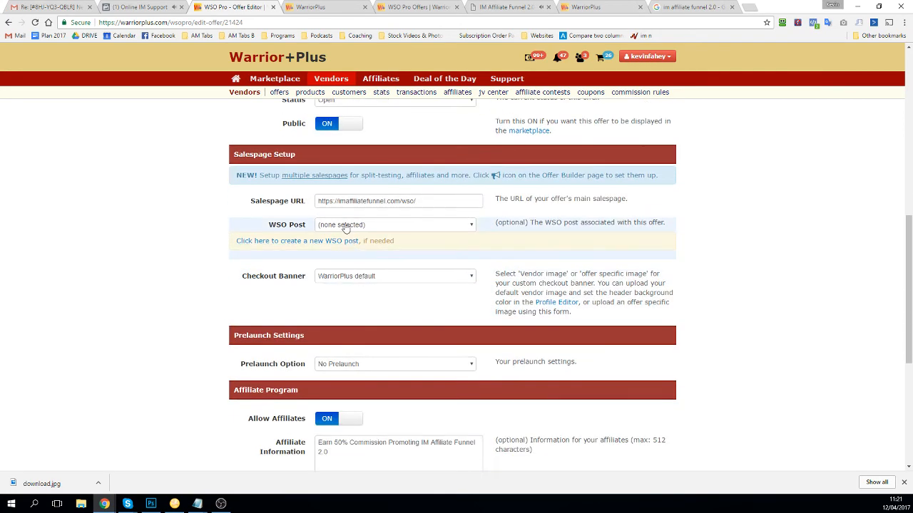
{"action": "scroll", "coordinate": [364, 313], "scroll_direction": "down", "scroll_amount": 3}
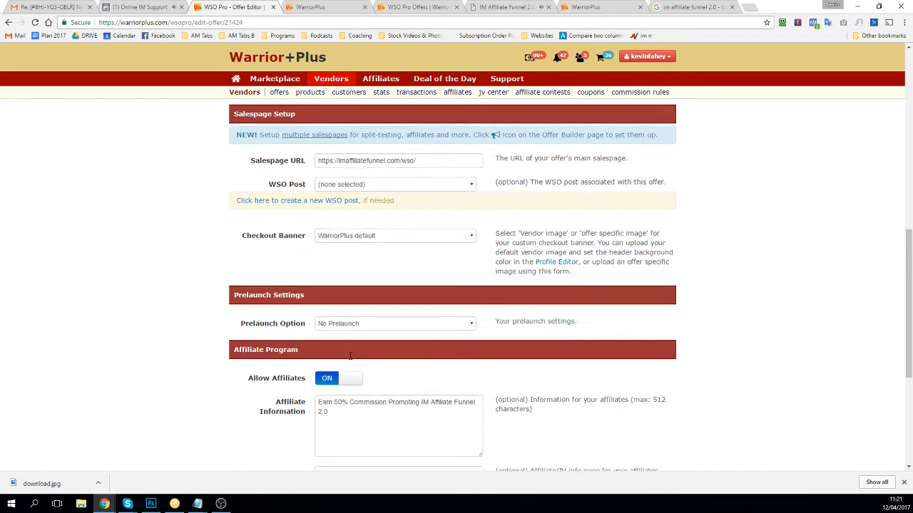
{"action": "left_click", "coordinate": [329, 362]}
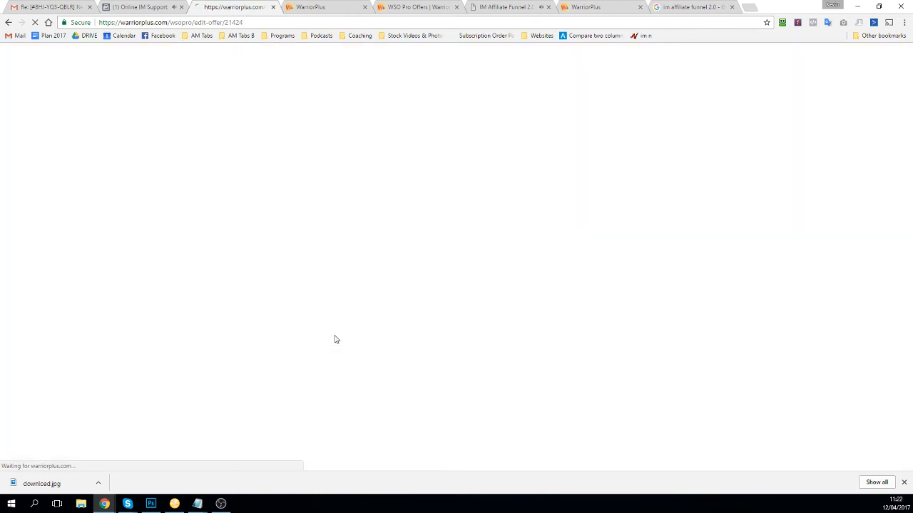
Step: Open the BUY NOW link in a new tab and confirm checkout shows IM Affiliate Funnel 2.0 at USD 17.00
{"action": "left_click", "coordinate": [474, 6]}
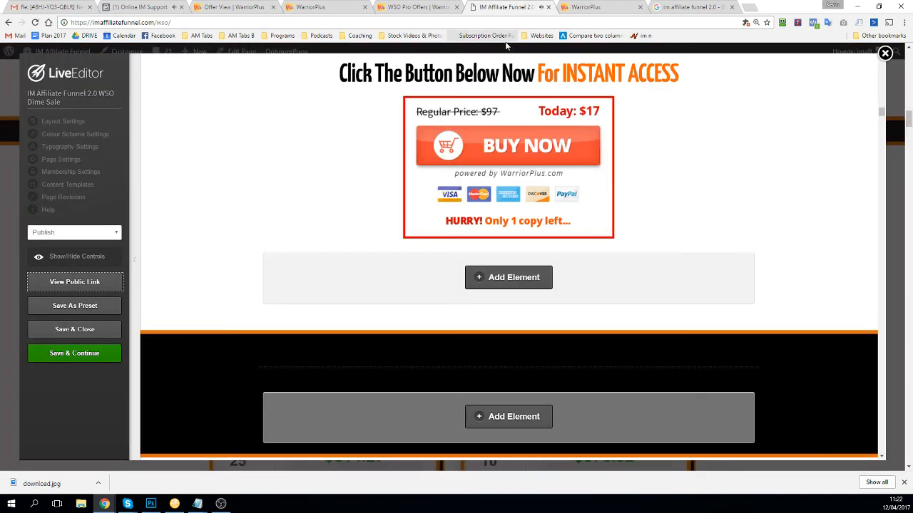
{"action": "right_click", "coordinate": [597, 147]}
{"action": "left_click", "coordinate": [627, 155]}
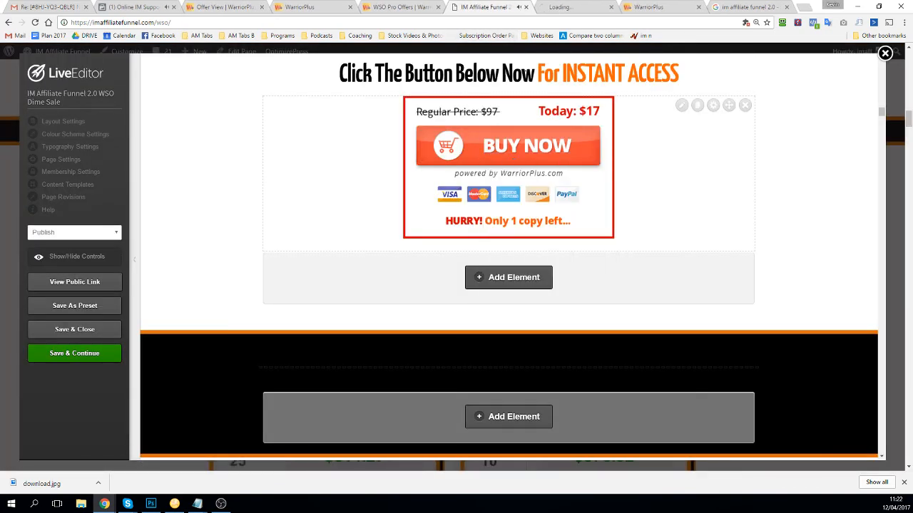
{"action": "left_click", "coordinate": [577, 7]}
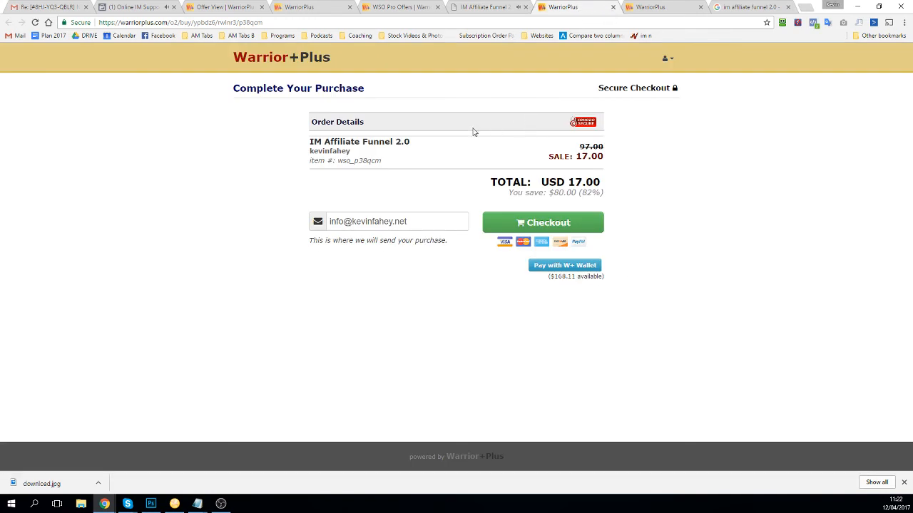
{"action": "left_click_drag", "start_coordinate": [577, 148], "coordinate": [608, 149]}
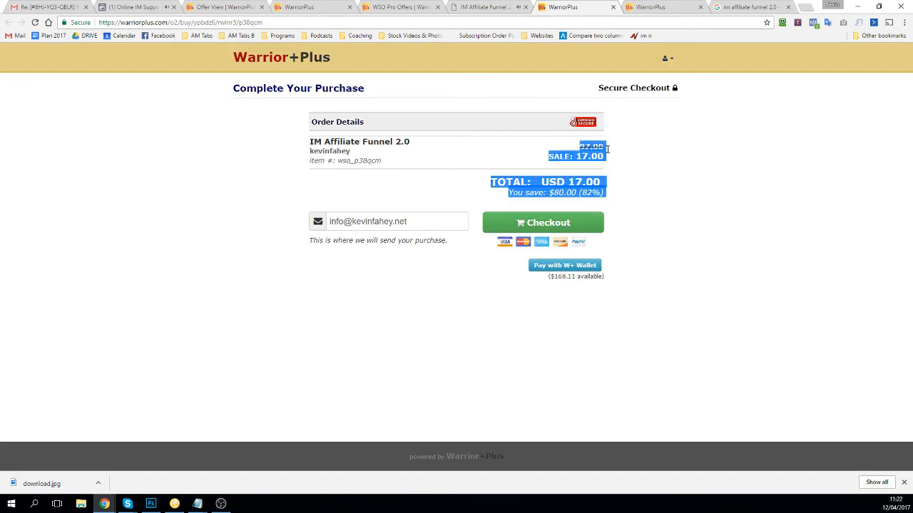
{"action": "left_click", "coordinate": [602, 161]}
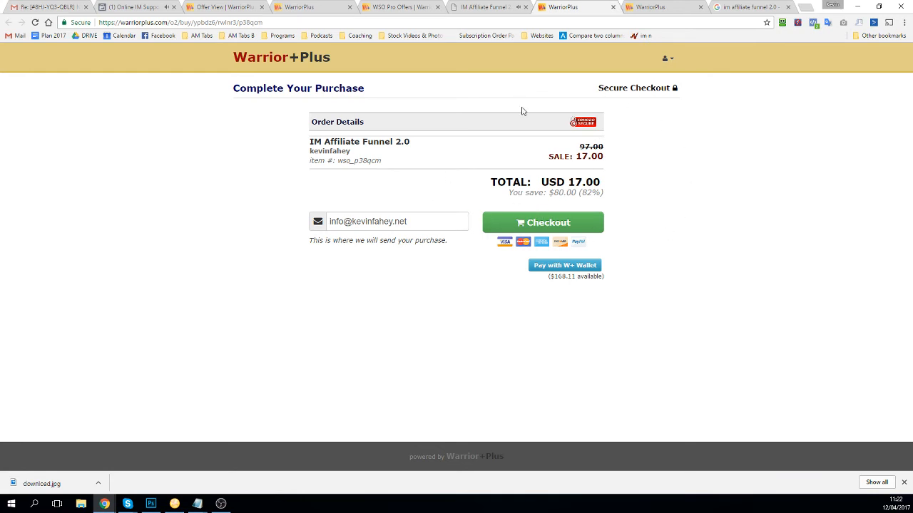
Step: Start a new offer page named 'IM Affiliate Funnel Update'
{"action": "left_click", "coordinate": [220, 7]}
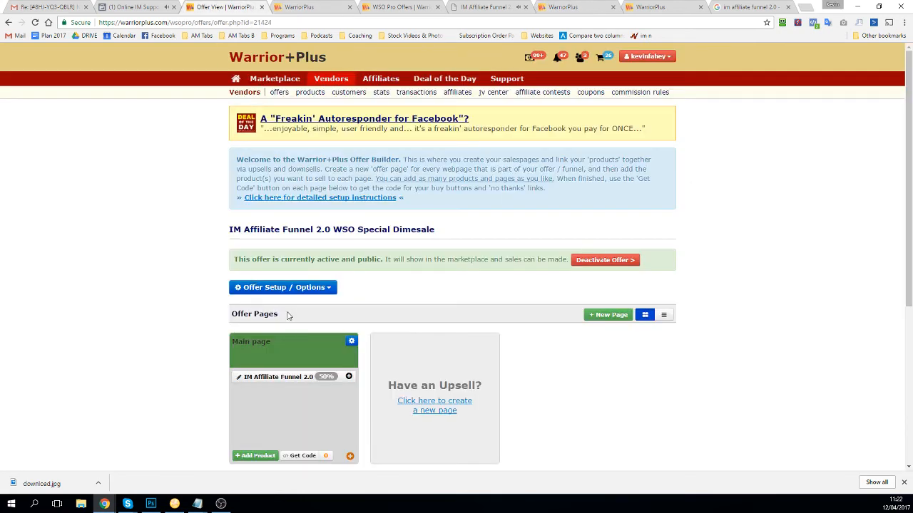
{"action": "scroll", "coordinate": [288, 315], "scroll_direction": "down", "scroll_amount": 2}
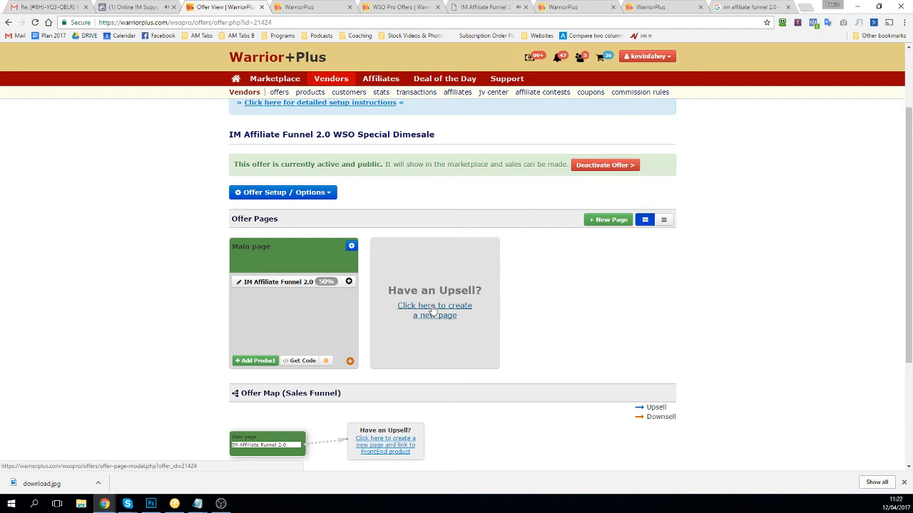
{"action": "scroll", "coordinate": [605, 369], "scroll_direction": "down", "scroll_amount": 1}
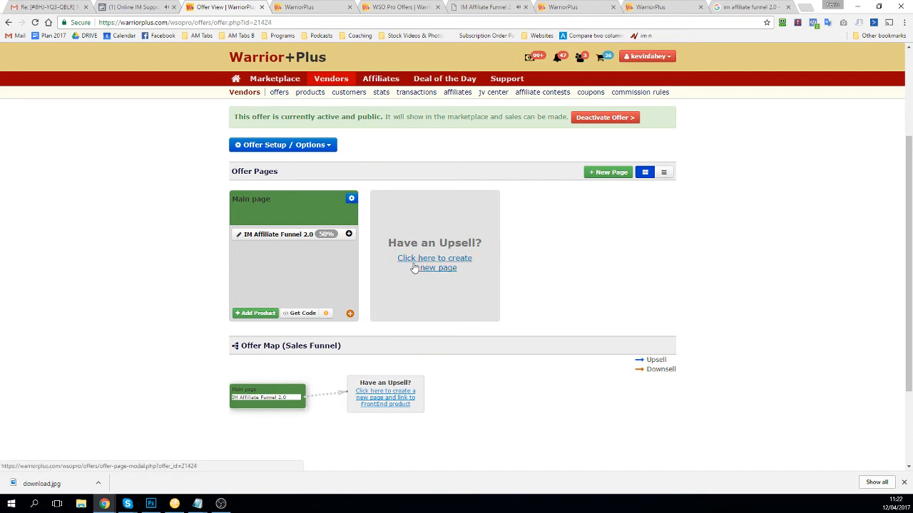
{"action": "left_click", "coordinate": [414, 268]}
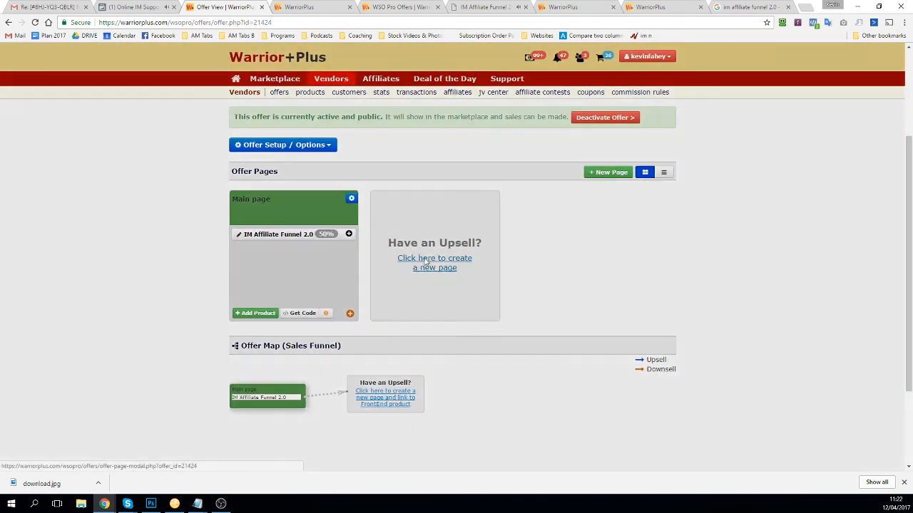
{"action": "left_click", "coordinate": [372, 135]}
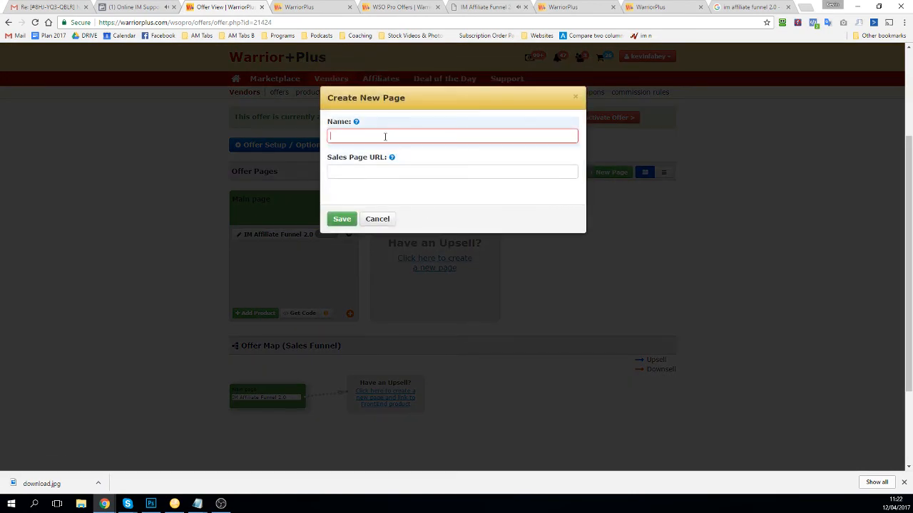
{"action": "left_click", "coordinate": [385, 136]}
{"action": "type", "text": "IM Affiliate Funnel Update"}
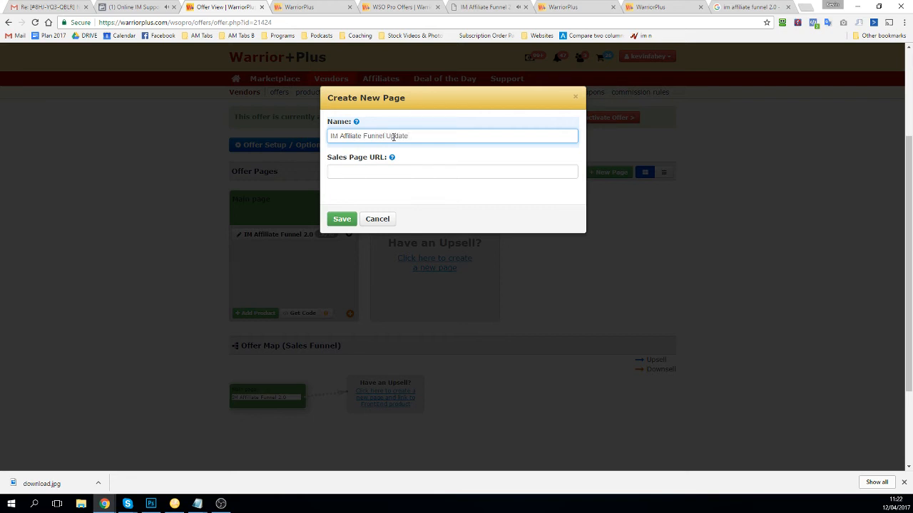
{"action": "left_click", "coordinate": [424, 171]}
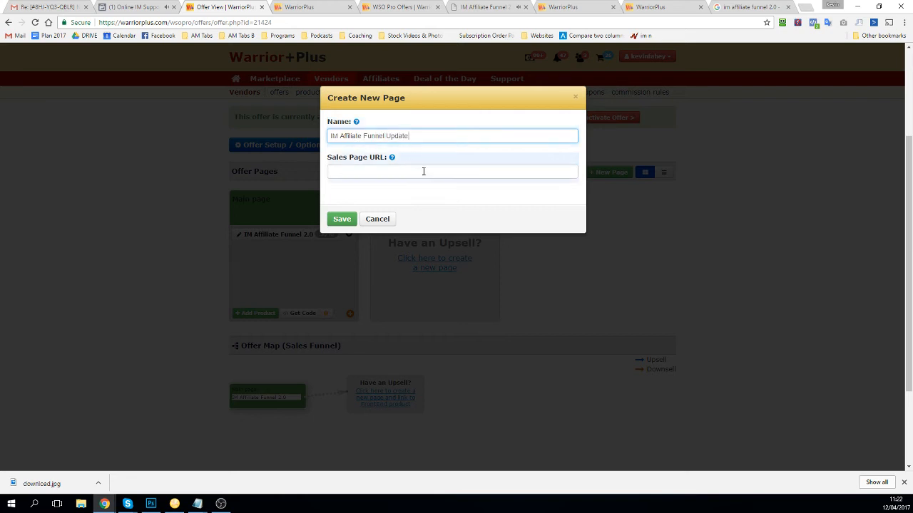
{"action": "left_click", "coordinate": [484, 8]}
{"action": "left_click", "coordinate": [323, 22]}
{"action": "key", "text": "ctrl+c"}
{"action": "left_click", "coordinate": [137, 7]}
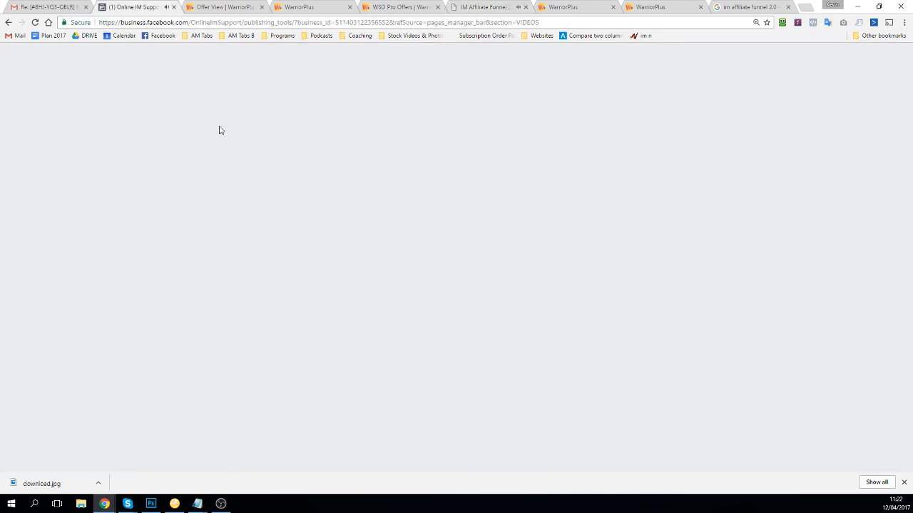
{"action": "left_click", "coordinate": [222, 7]}
{"action": "key", "text": "ctrl+v"}
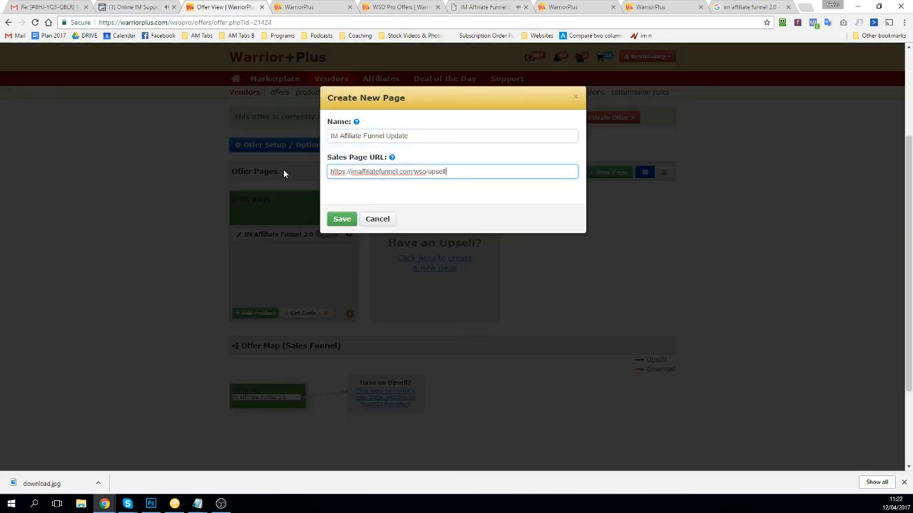
{"action": "left_click", "coordinate": [343, 219]}
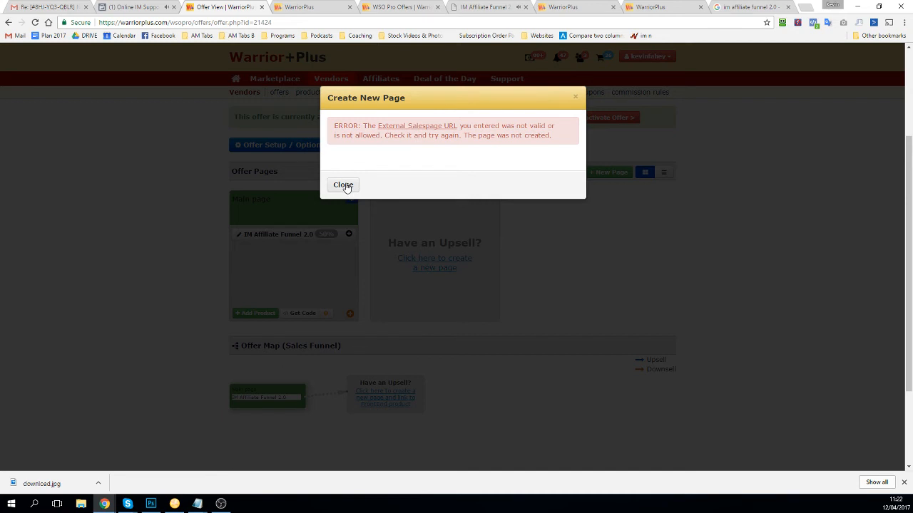
{"action": "left_click", "coordinate": [346, 185]}
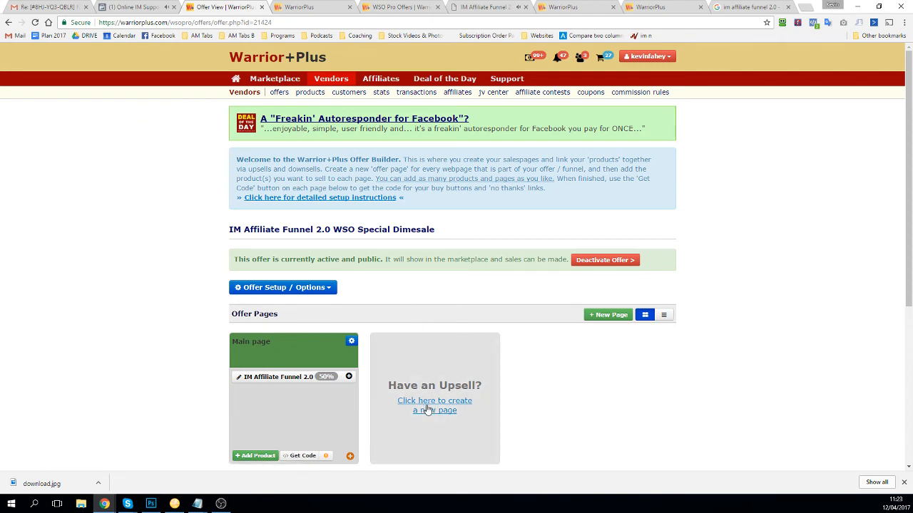
{"action": "scroll", "coordinate": [427, 409], "scroll_direction": "down", "scroll_amount": 2}
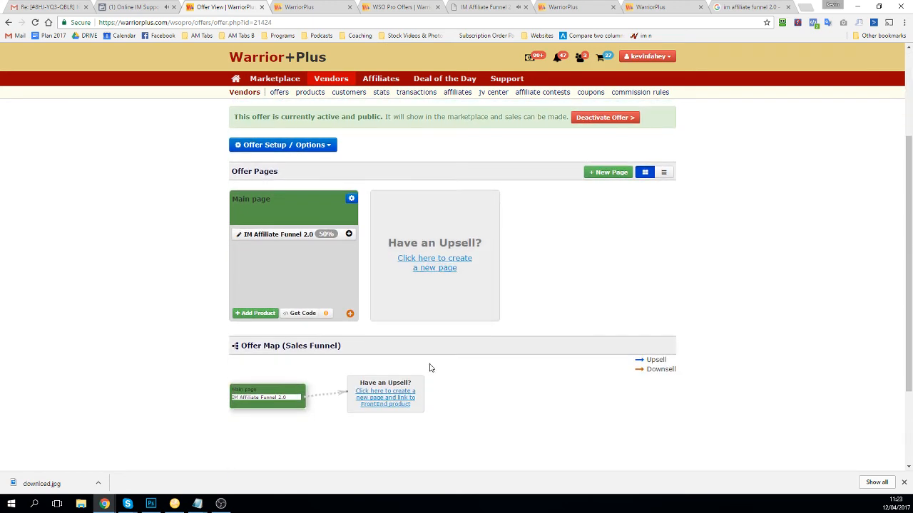
{"action": "left_click", "coordinate": [436, 265]}
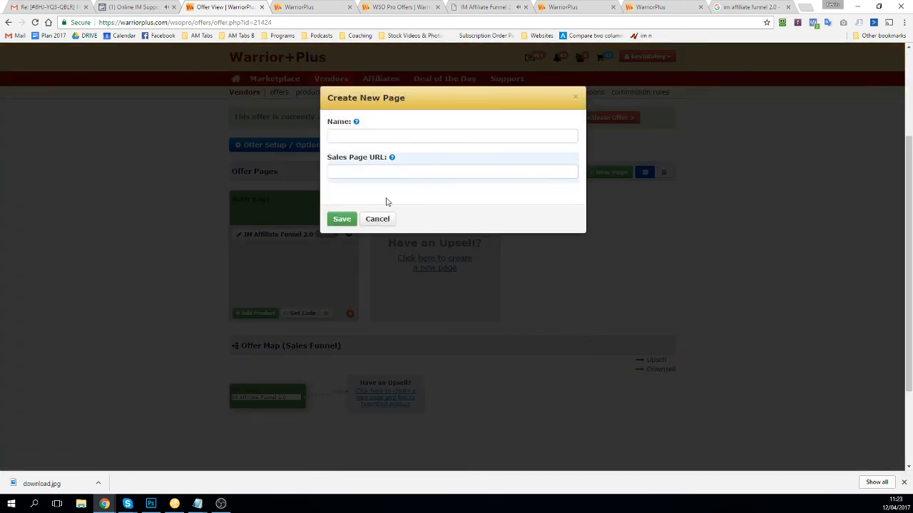
{"action": "left_click", "coordinate": [389, 172]}
{"action": "key", "text": "ctrl+v"}
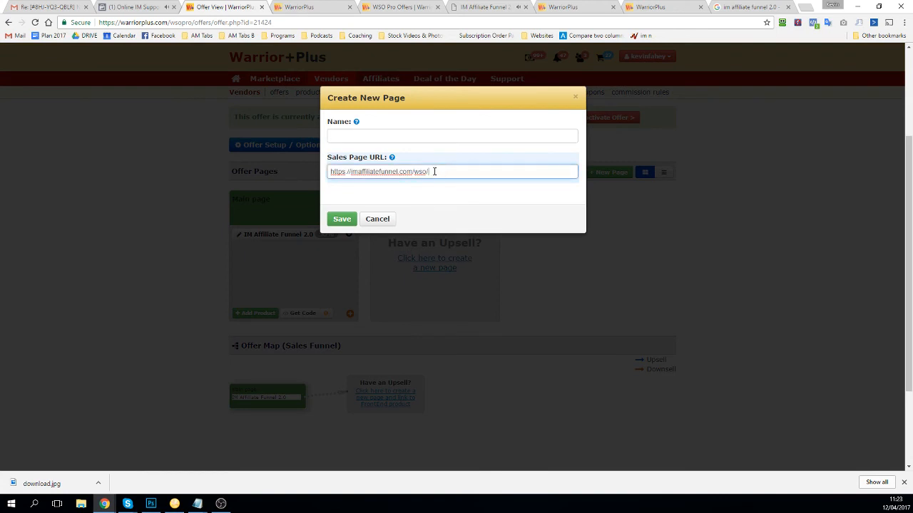
{"action": "left_click_drag", "start_coordinate": [416, 167], "coordinate": [447, 159]}
{"action": "key", "text": "BackSpace"}
{"action": "left_click", "coordinate": [417, 134]}
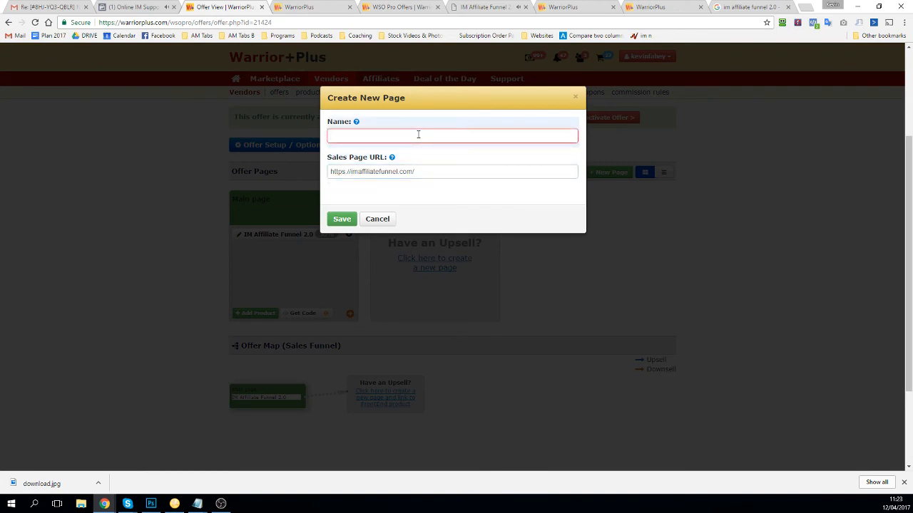
{"action": "type", "text": "Upsell"}
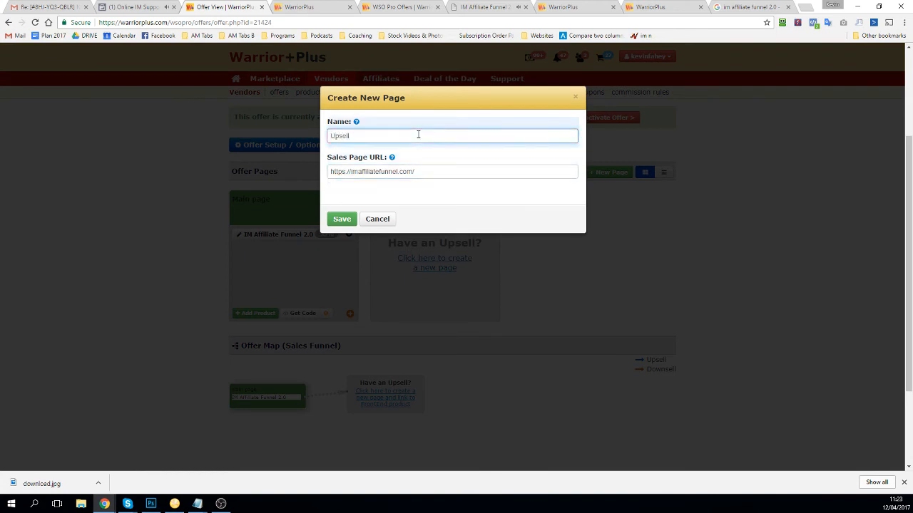
{"action": "left_click", "coordinate": [343, 218]}
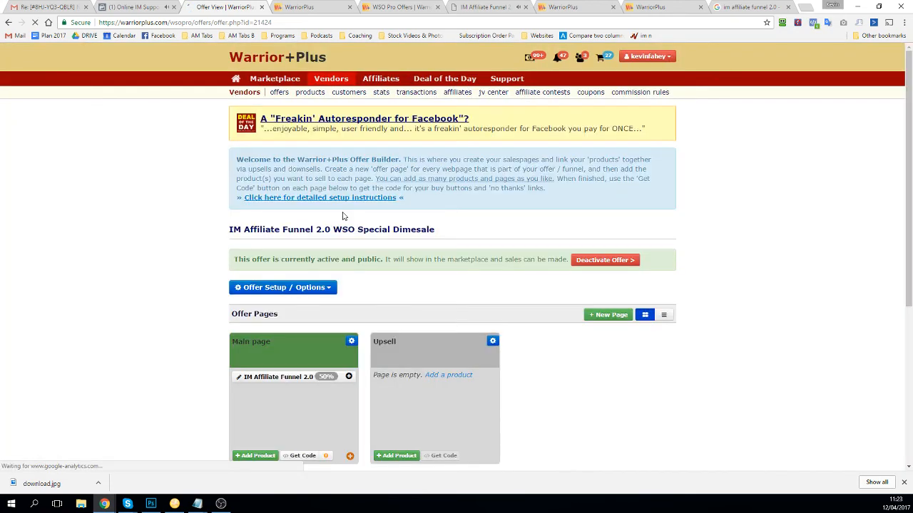
{"action": "scroll", "coordinate": [378, 243], "scroll_direction": "down", "scroll_amount": 2}
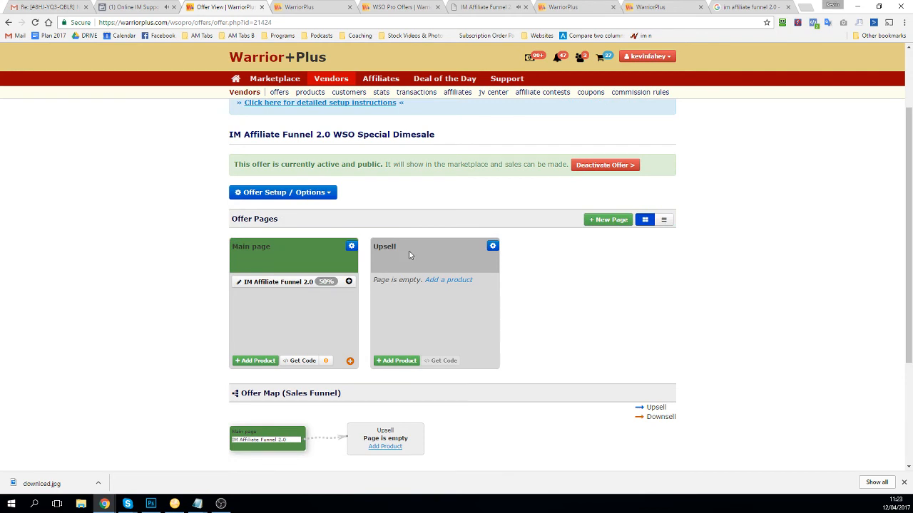
Step: Add IM Product Launching 2.0 - WSO Special to the Upsell page and save it
{"action": "left_click", "coordinate": [432, 281]}
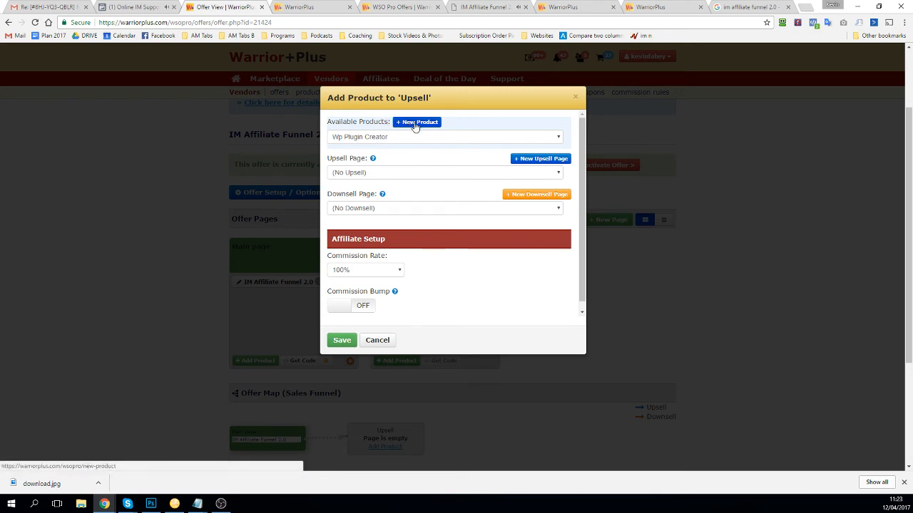
{"action": "left_click", "coordinate": [381, 142]}
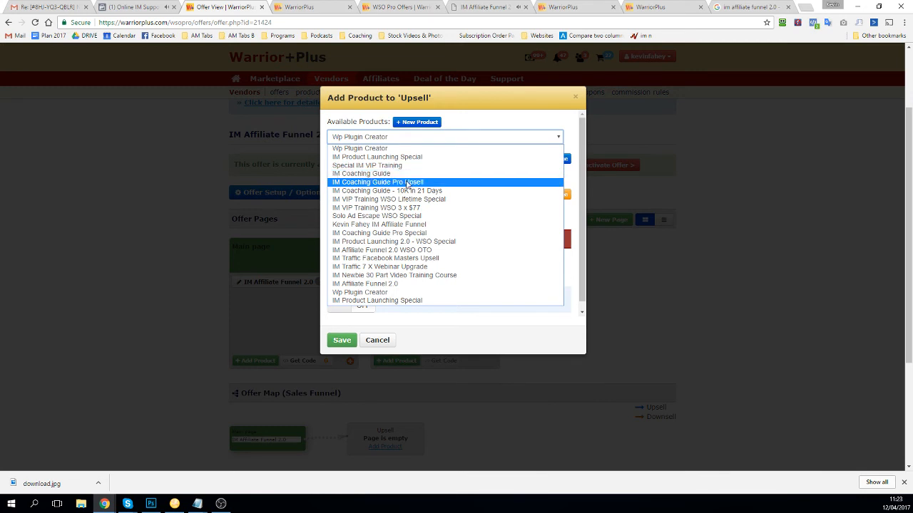
{"action": "left_click", "coordinate": [406, 242]}
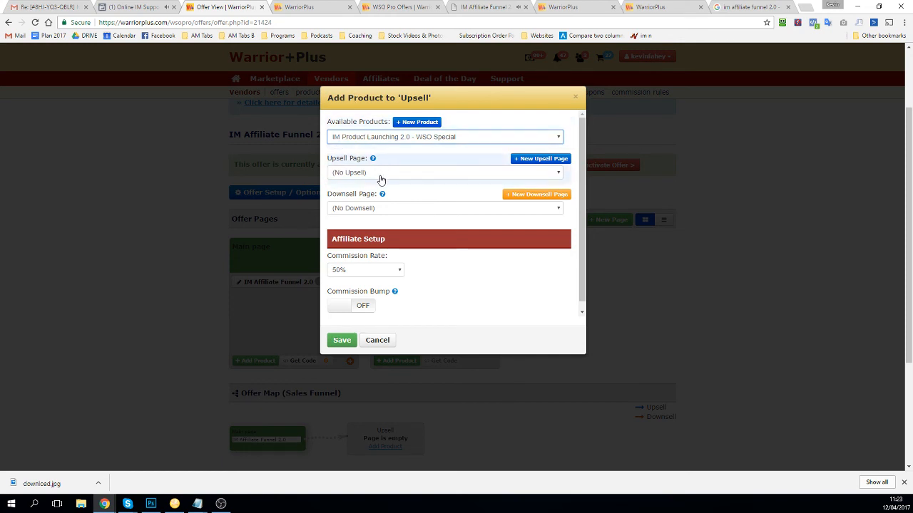
{"action": "left_click", "coordinate": [343, 340]}
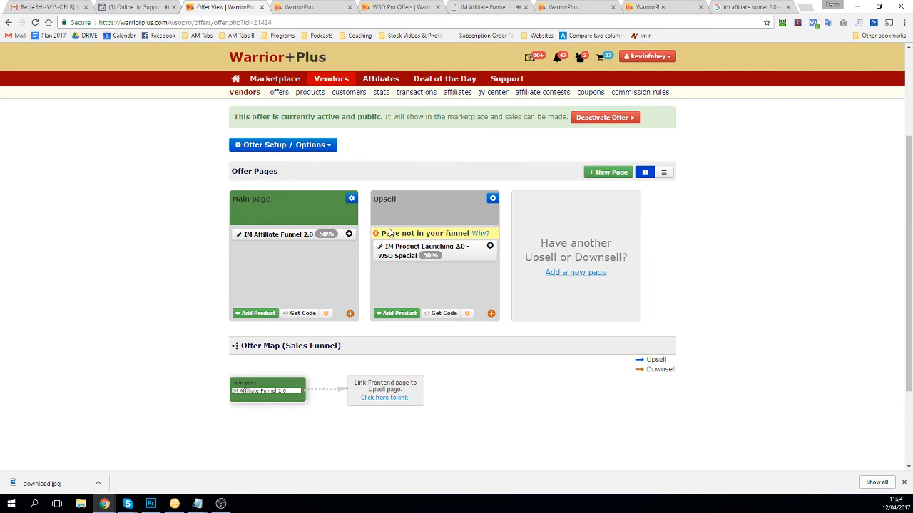
{"action": "left_click_drag", "start_coordinate": [383, 234], "coordinate": [473, 234]}
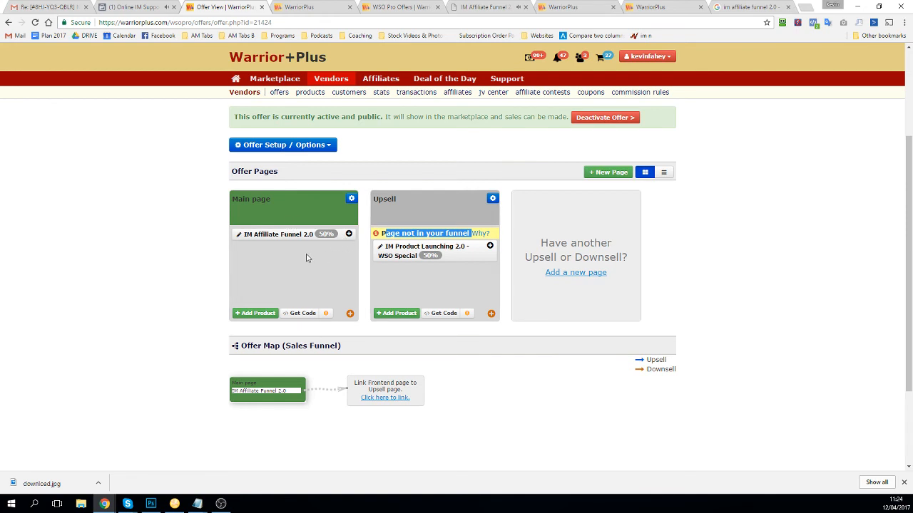
{"action": "scroll", "coordinate": [307, 258], "scroll_direction": "down", "scroll_amount": 1}
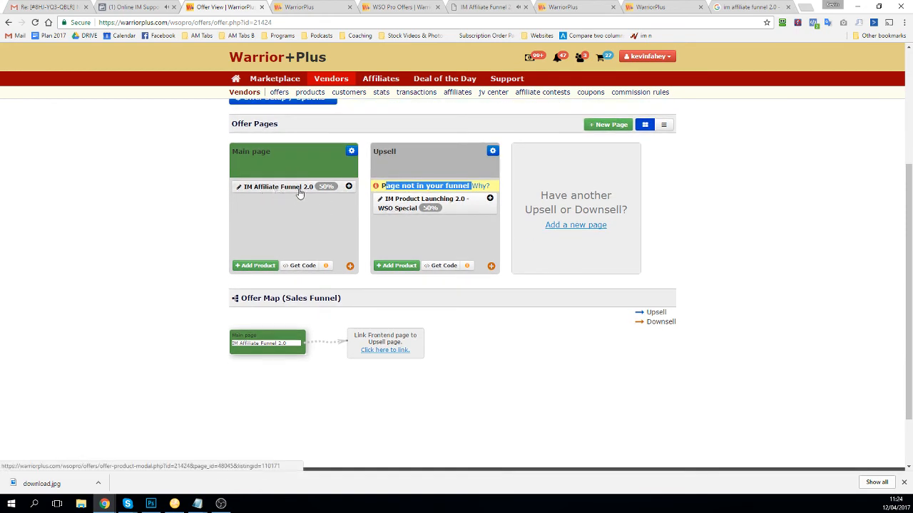
Step: Add an upsell from the Main page's IM Affiliate Funnel 2.0 product to the Upsell page
{"action": "left_click", "coordinate": [349, 186]}
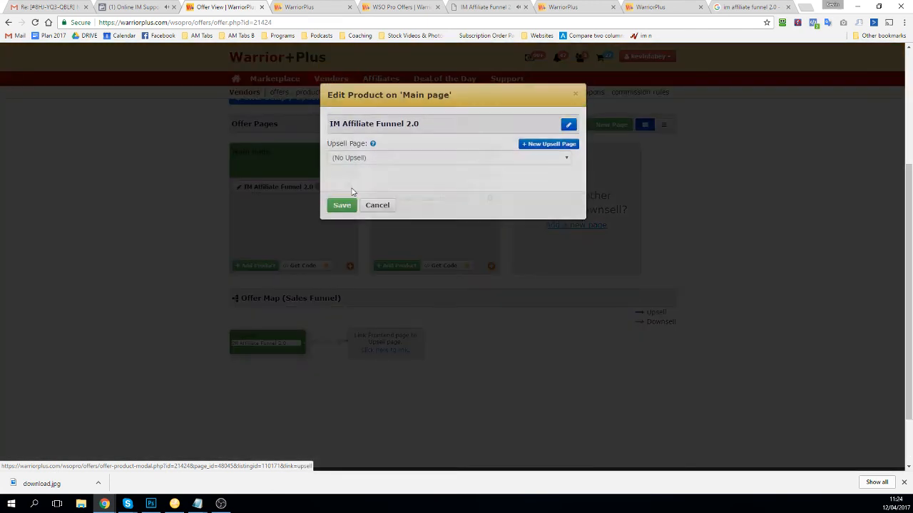
{"action": "left_click", "coordinate": [340, 161]}
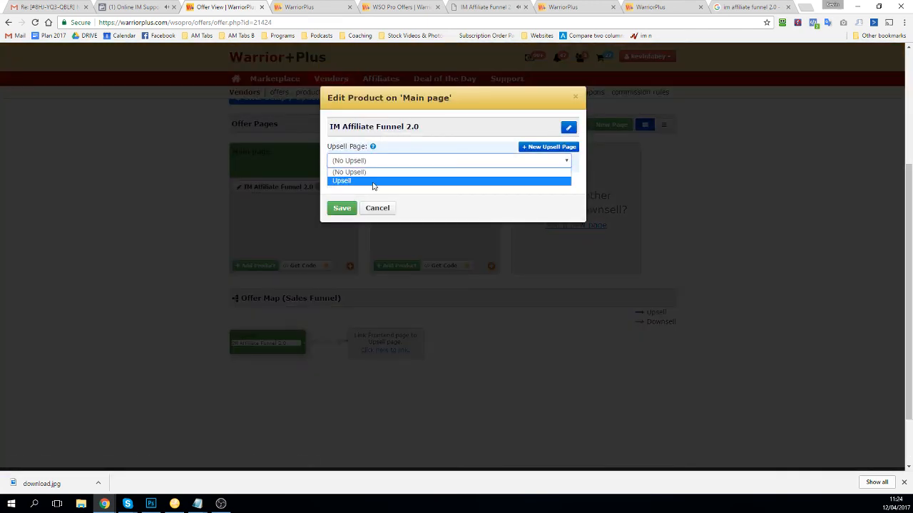
{"action": "left_click", "coordinate": [349, 182]}
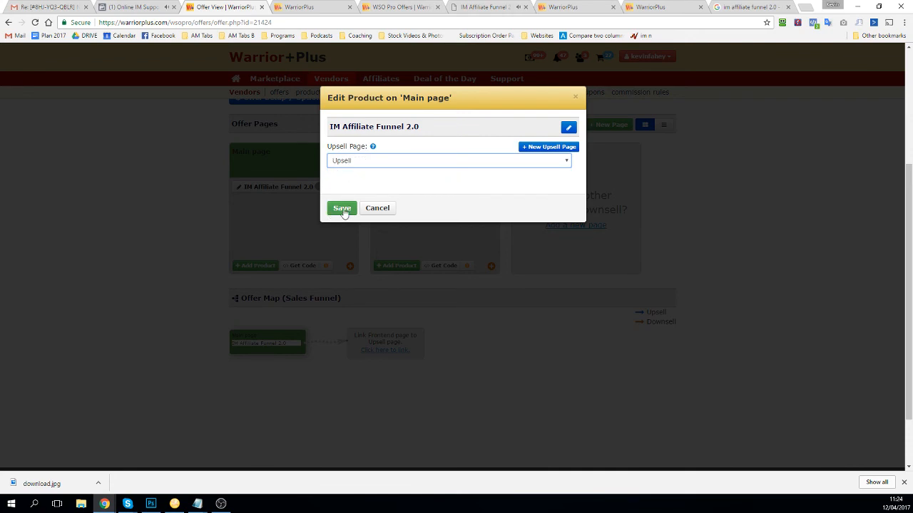
{"action": "left_click", "coordinate": [343, 209]}
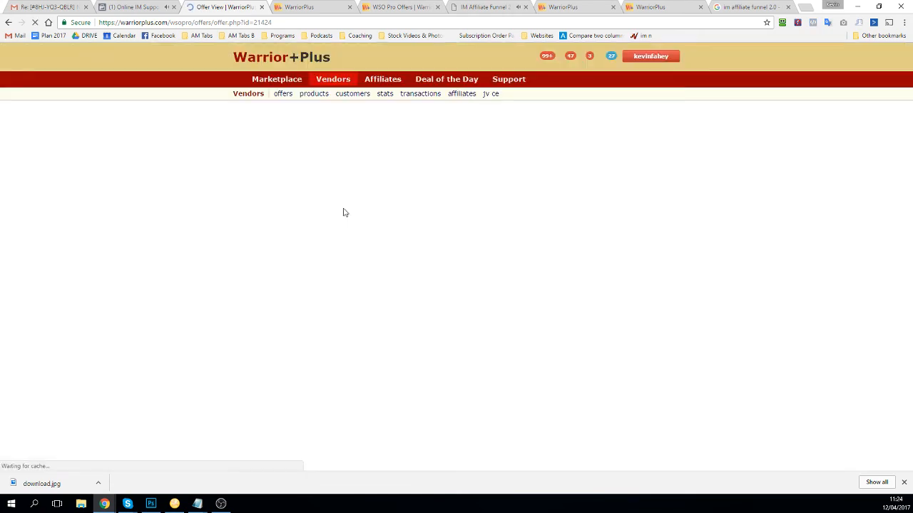
{"action": "scroll", "coordinate": [357, 285], "scroll_direction": "down", "scroll_amount": 1}
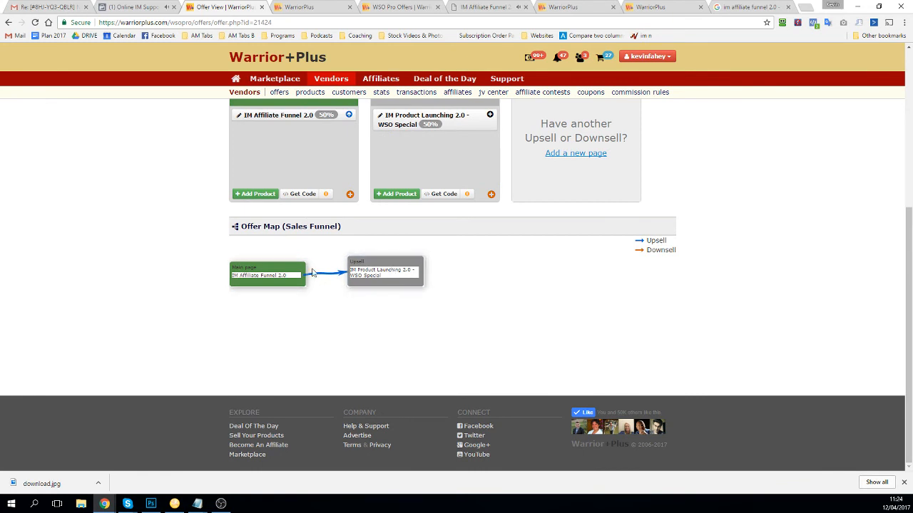
{"action": "scroll", "coordinate": [321, 264], "scroll_direction": "up", "scroll_amount": 1}
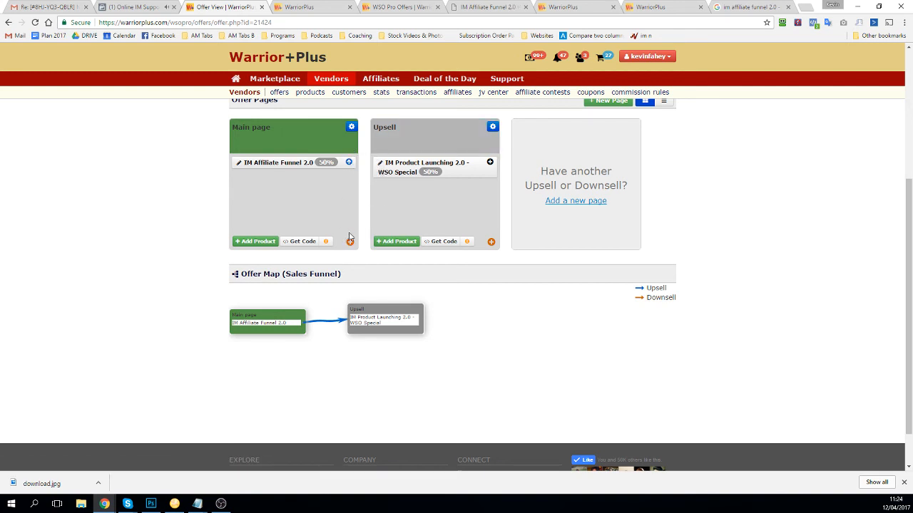
{"action": "scroll", "coordinate": [482, 186], "scroll_direction": "up", "scroll_amount": 2}
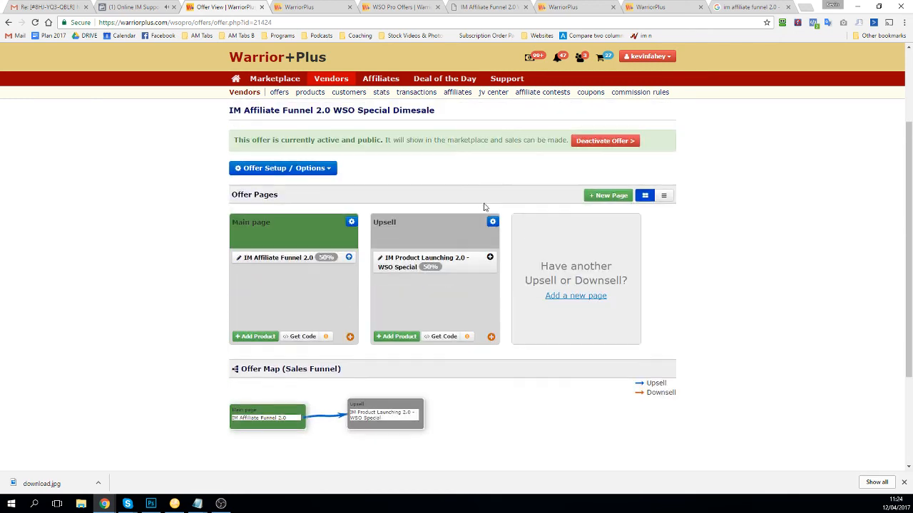
Step: Create a new offer page named 'Upsell 2' with its sales page URL and save it
{"action": "left_click", "coordinate": [565, 297]}
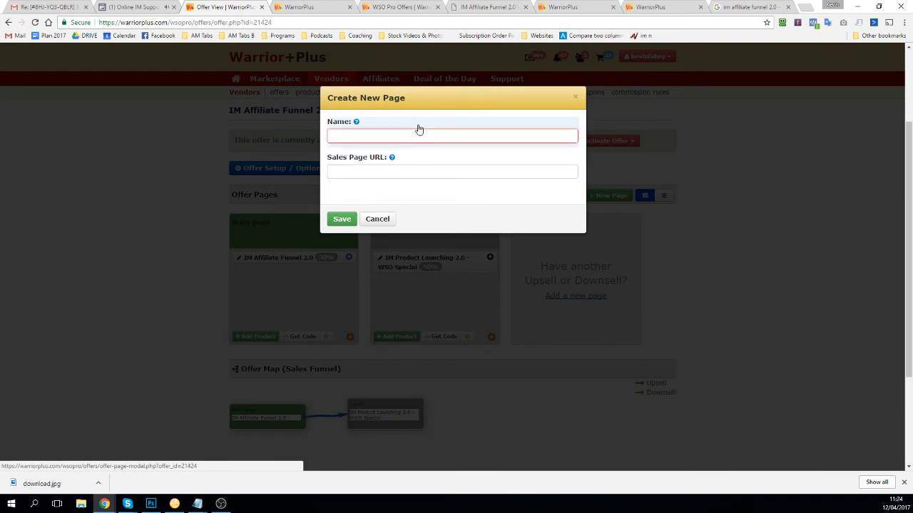
{"action": "type", "text": "Upsell 2"}
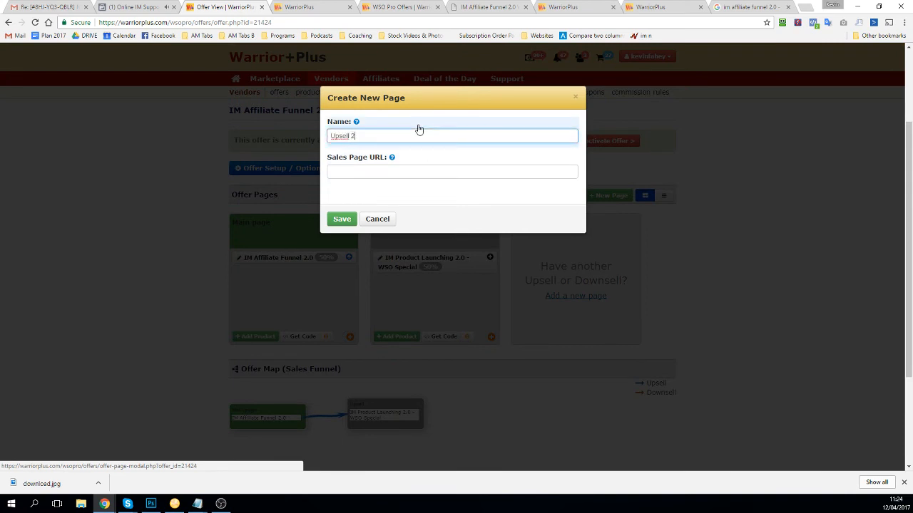
{"action": "key", "text": "ctrl+a"}
{"action": "left_click", "coordinate": [470, 7]}
{"action": "left_click", "coordinate": [221, 7]}
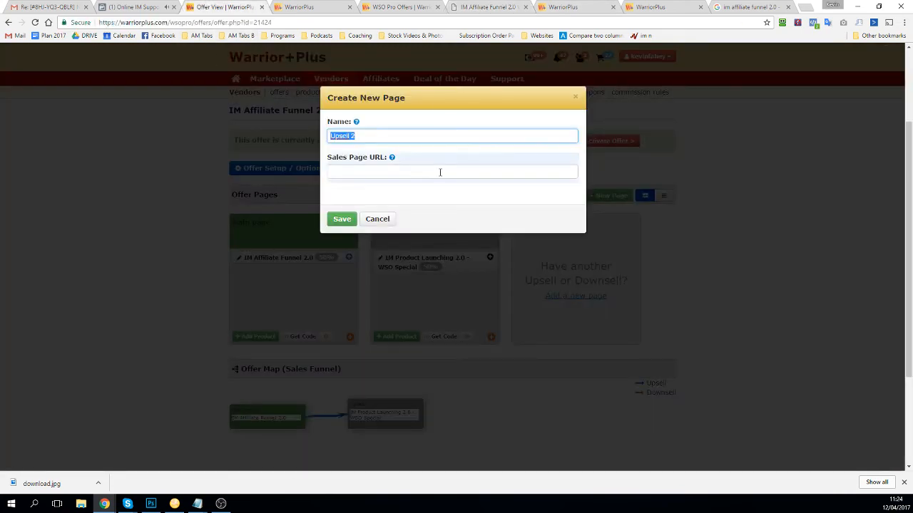
{"action": "left_click", "coordinate": [346, 170]}
{"action": "type", "text": "https"}
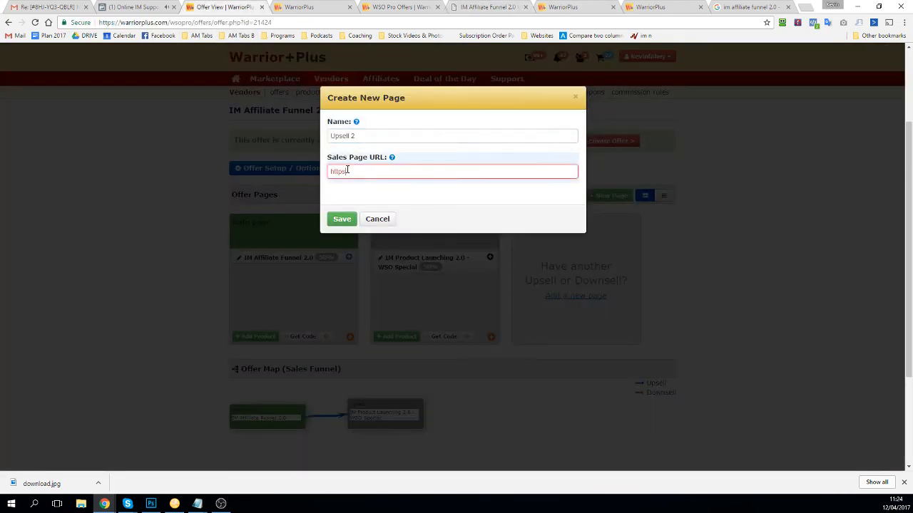
{"action": "type", "text": "://kevinfahey.net"}
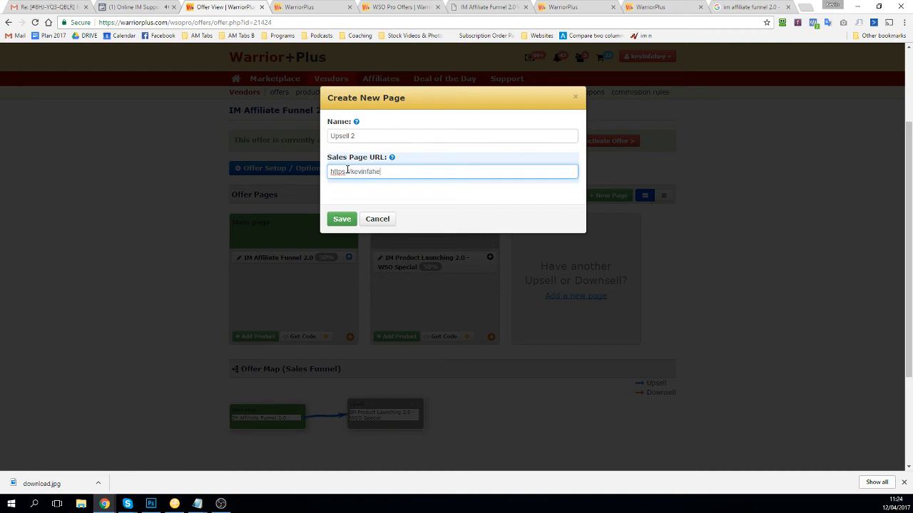
{"action": "left_click", "coordinate": [343, 221]}
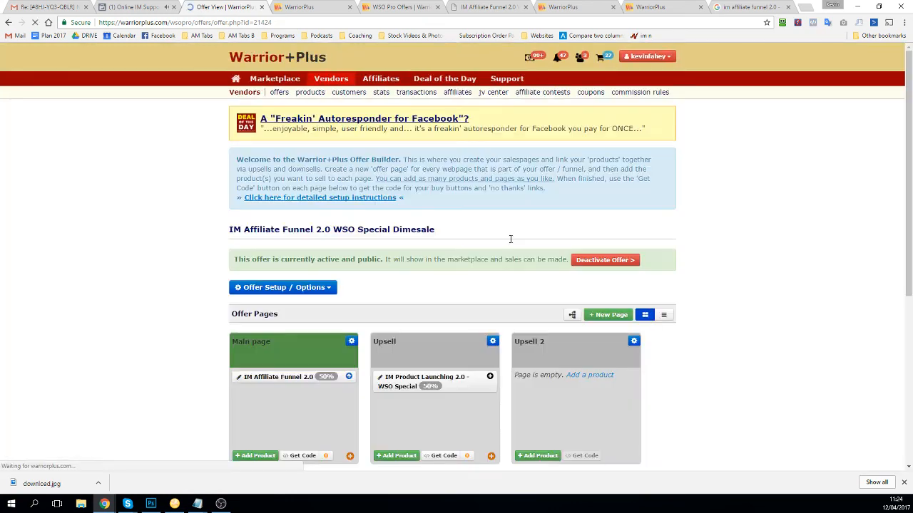
Step: Add the Solo Ad Escape WSO Special product to Upsell 2 at 100% commission
{"action": "left_click", "coordinate": [582, 375]}
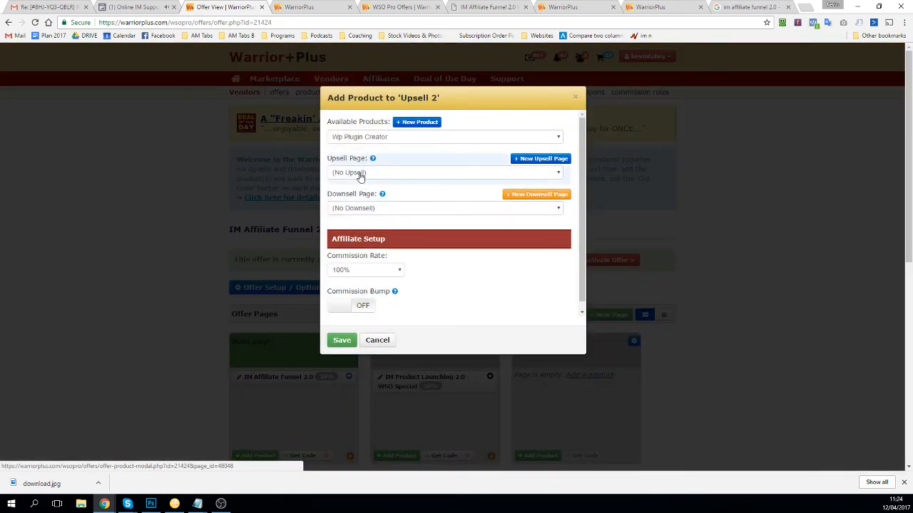
{"action": "left_click", "coordinate": [360, 140]}
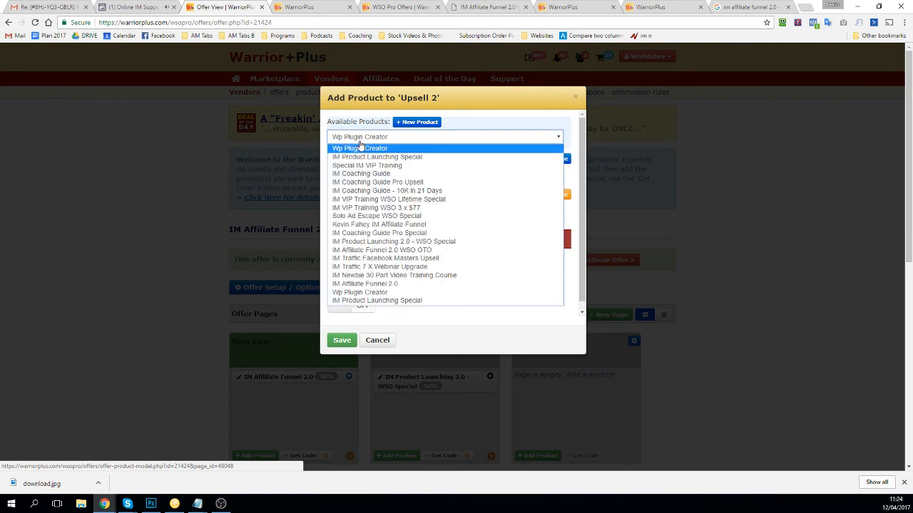
{"action": "left_click", "coordinate": [371, 216]}
{"action": "left_click", "coordinate": [341, 342]}
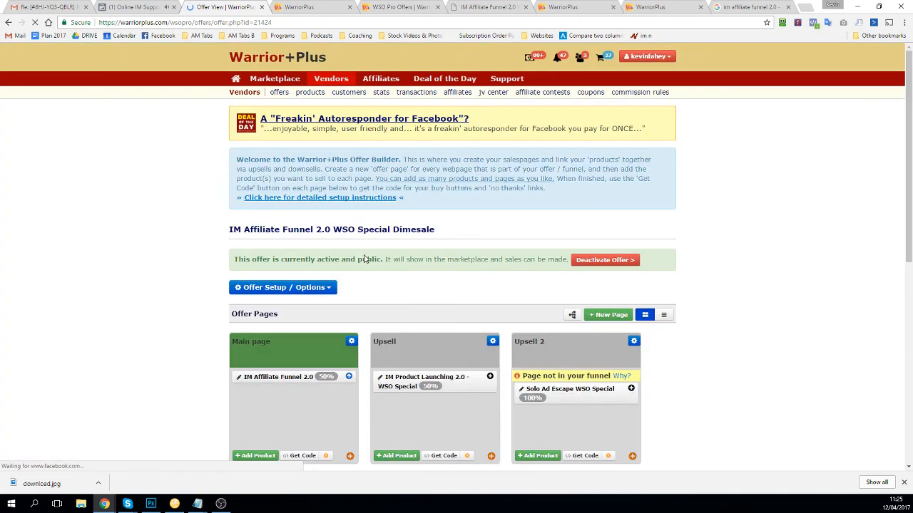
{"action": "scroll", "coordinate": [408, 263], "scroll_direction": "down", "scroll_amount": 3}
{"action": "scroll", "coordinate": [413, 264], "scroll_direction": "down", "scroll_amount": 2}
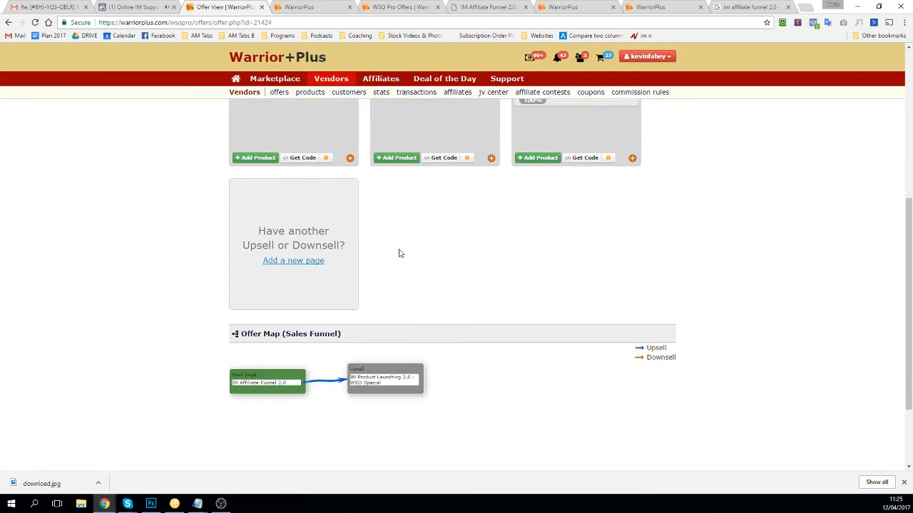
{"action": "scroll", "coordinate": [454, 226], "scroll_direction": "up", "scroll_amount": 3}
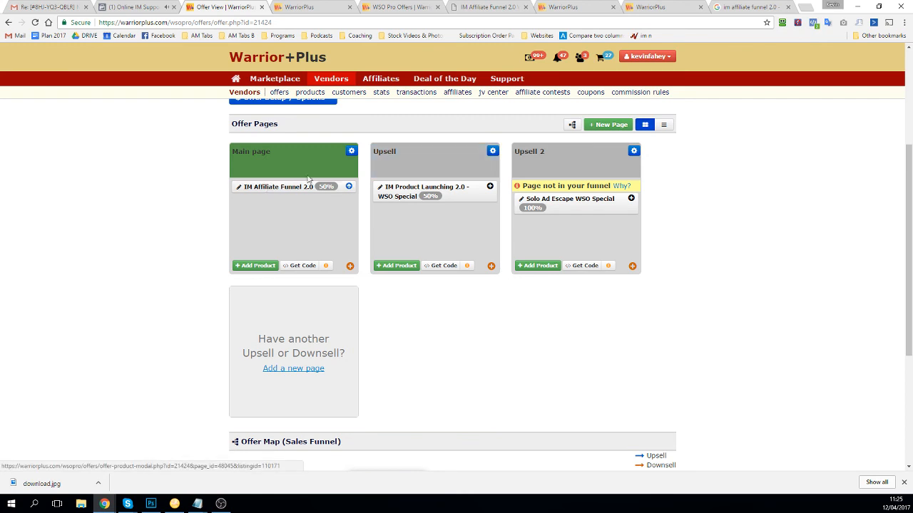
Step: Link Upsell 2 as the upsell page after the IM Product Launching 2.0 product
{"action": "left_click", "coordinate": [491, 191]}
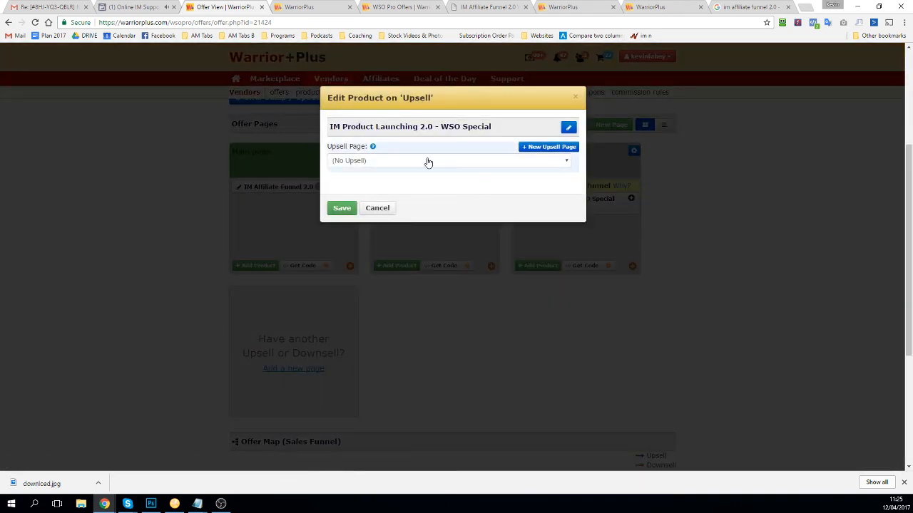
{"action": "left_click", "coordinate": [428, 161]}
{"action": "left_click", "coordinate": [371, 181]}
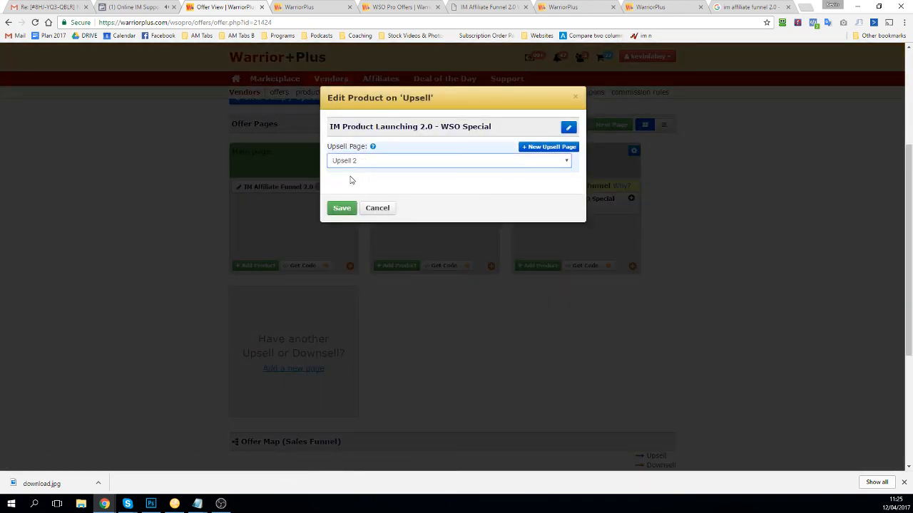
{"action": "left_click", "coordinate": [345, 209]}
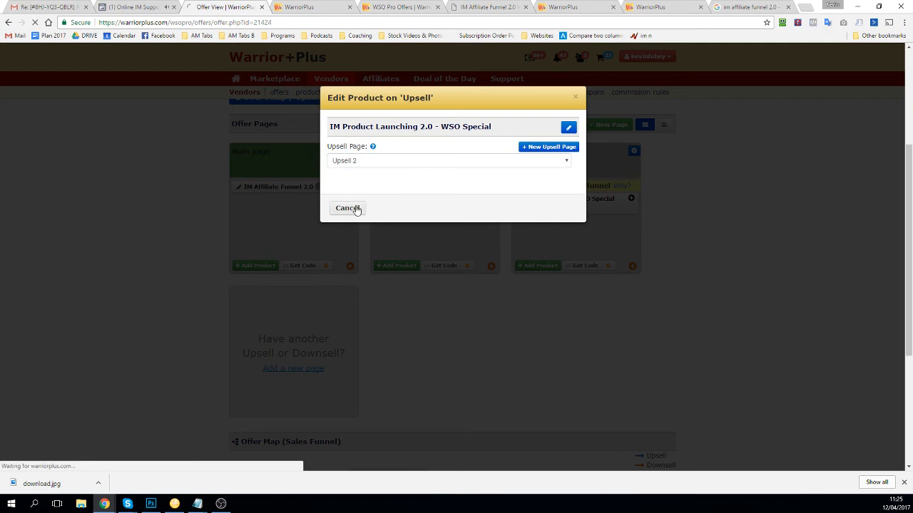
{"action": "scroll", "coordinate": [542, 278], "scroll_direction": "down", "scroll_amount": 2}
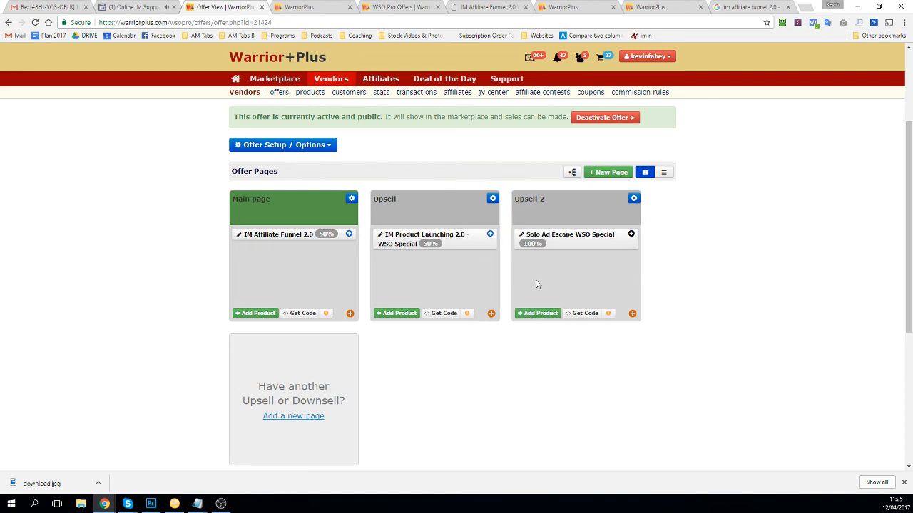
Step: Choose Upsell 2 as the Upsell page's downsell page and save it
{"action": "left_click", "coordinate": [492, 315]}
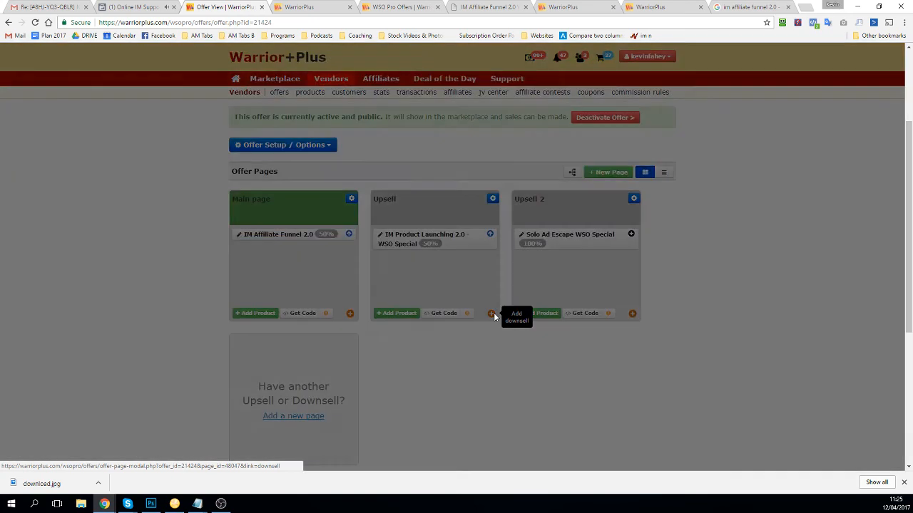
{"action": "left_click", "coordinate": [420, 163]}
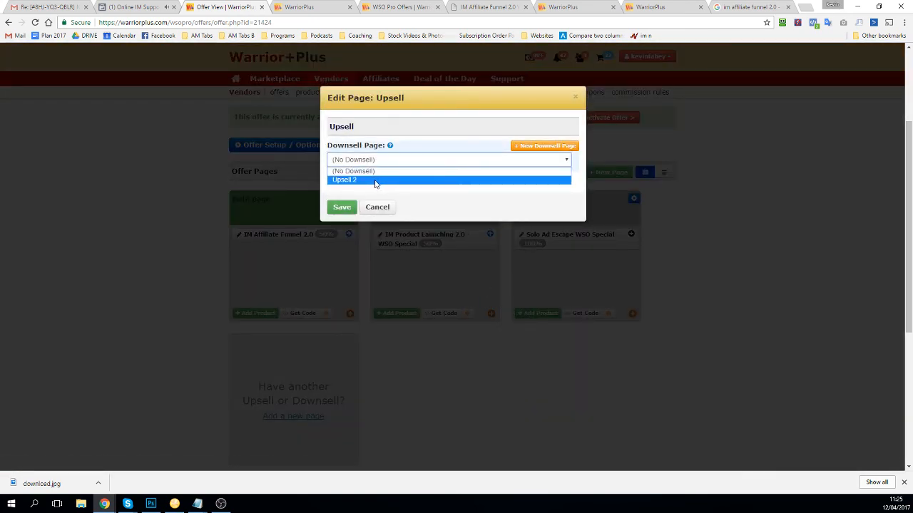
{"action": "left_click", "coordinate": [374, 181]}
{"action": "left_click", "coordinate": [349, 211]}
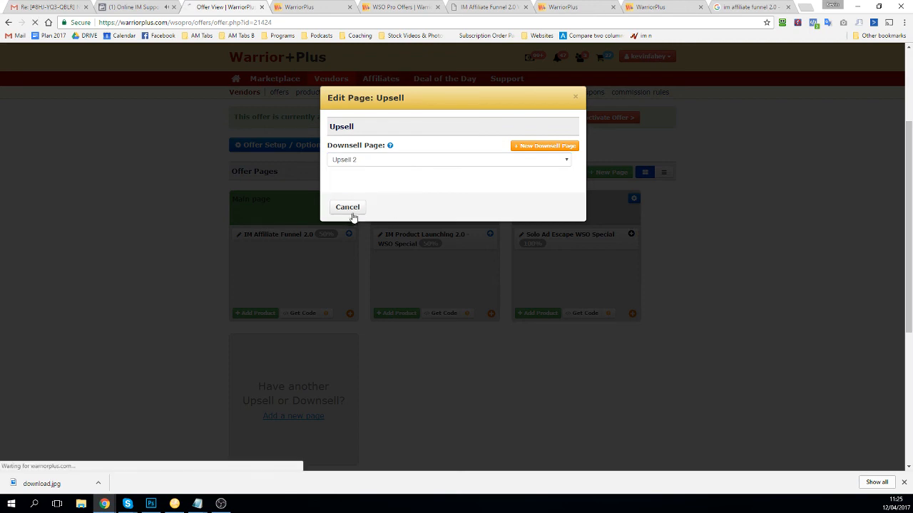
Step: Check the Offer Map's three-step funnel from IM Affiliate Funnel 2.0 to Solo Ad Escape
{"action": "scroll", "coordinate": [376, 201], "scroll_direction": "down", "scroll_amount": 5}
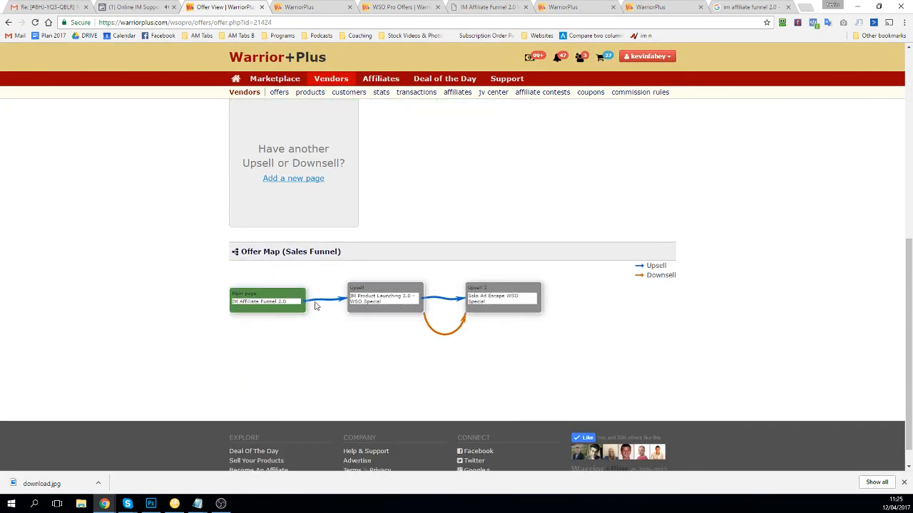
{"action": "left_click_drag", "start_coordinate": [316, 308], "coordinate": [319, 327]}
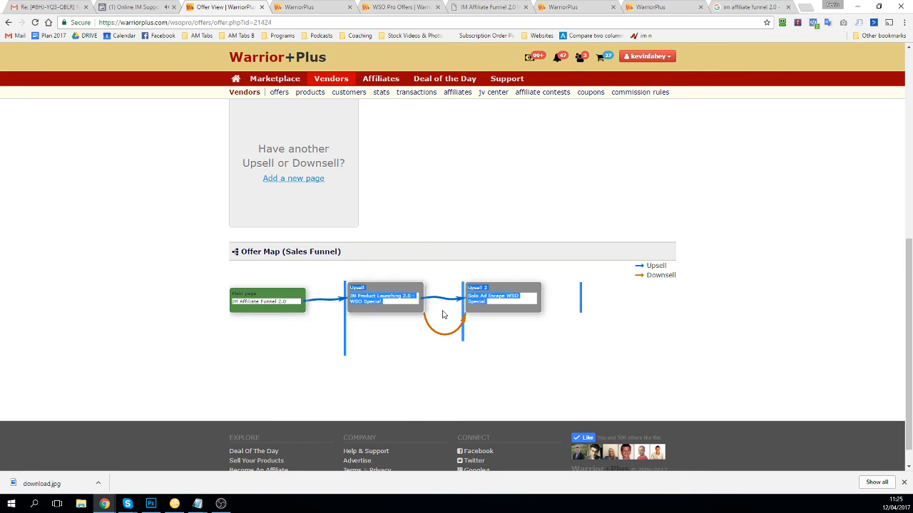
{"action": "left_click", "coordinate": [497, 349]}
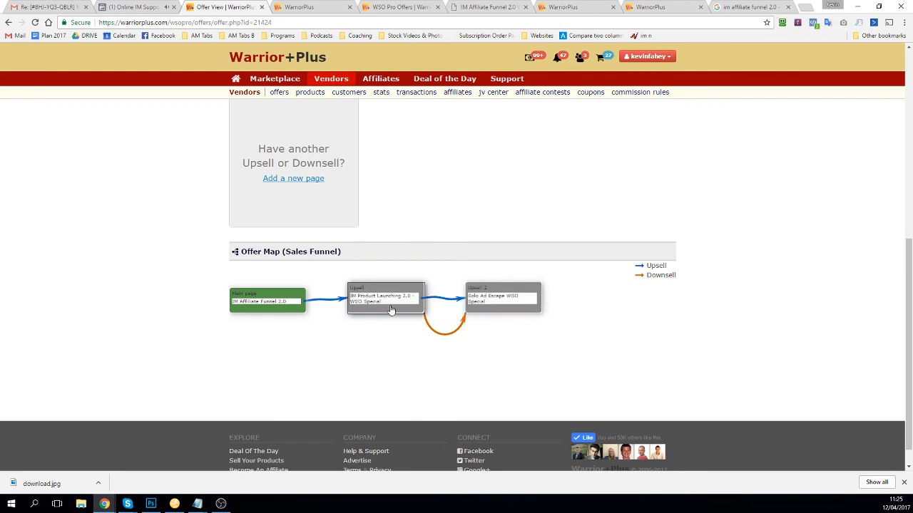
{"action": "scroll", "coordinate": [424, 290], "scroll_direction": "up", "scroll_amount": 1}
{"action": "scroll", "coordinate": [470, 252], "scroll_direction": "up", "scroll_amount": 2}
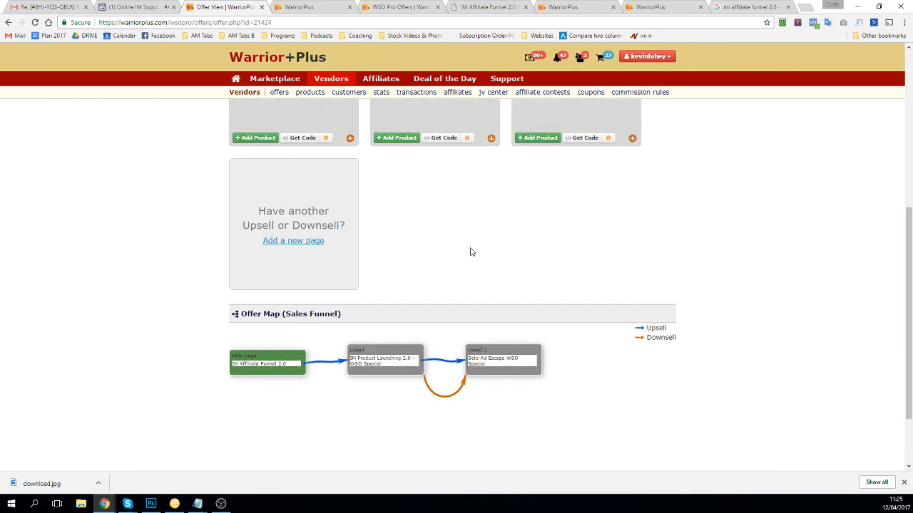
{"action": "scroll", "coordinate": [470, 258], "scroll_direction": "up", "scroll_amount": 1}
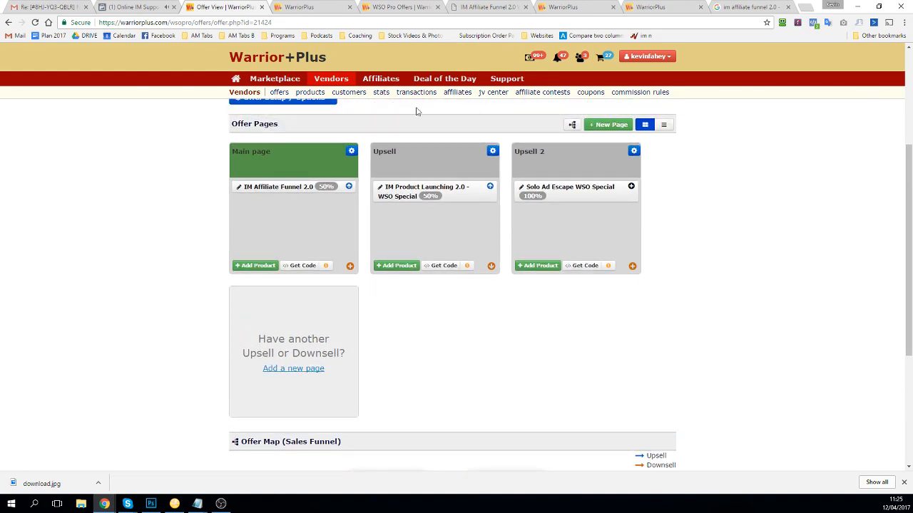
Step: Open the Upsell page's embed code and select its HTML No Thanks link code
{"action": "left_click", "coordinate": [440, 266]}
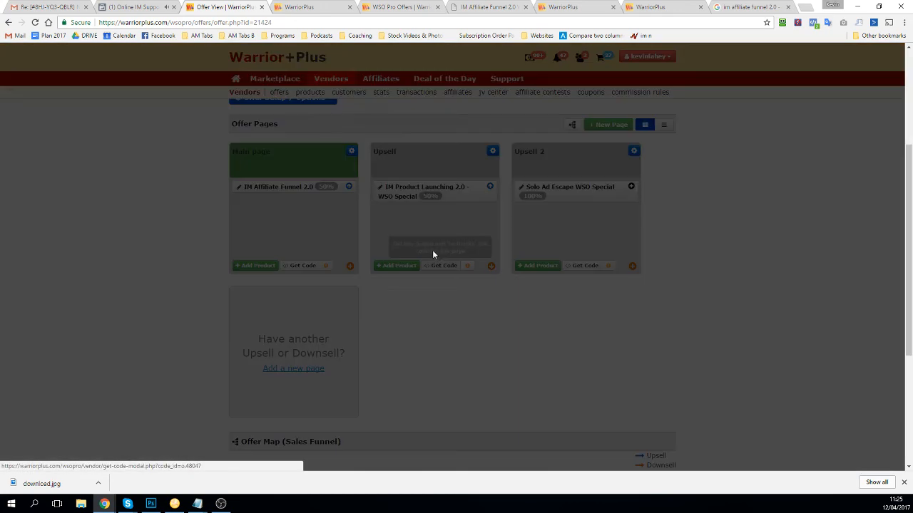
{"action": "scroll", "coordinate": [360, 93], "scroll_direction": "up", "scroll_amount": 2}
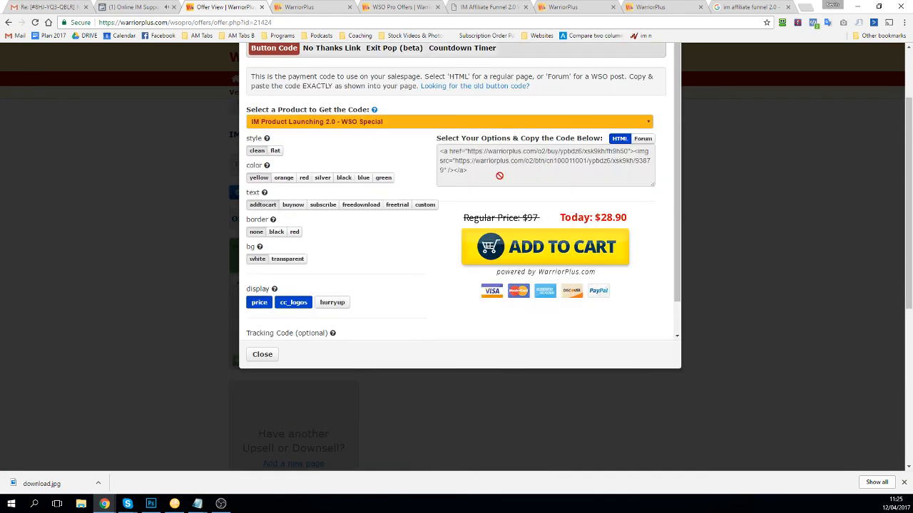
{"action": "left_click_drag", "start_coordinate": [490, 178], "coordinate": [449, 146]}
{"action": "scroll", "coordinate": [371, 135], "scroll_direction": "up", "scroll_amount": 1}
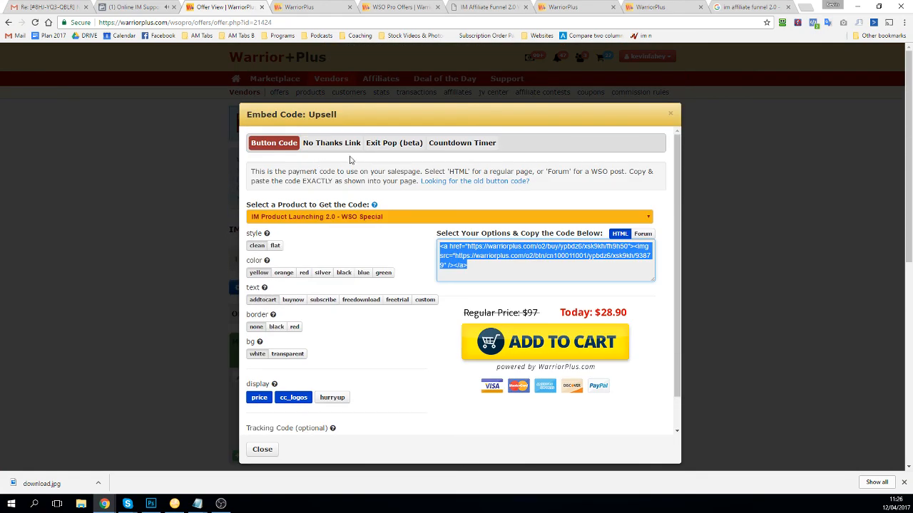
{"action": "left_click", "coordinate": [327, 149]}
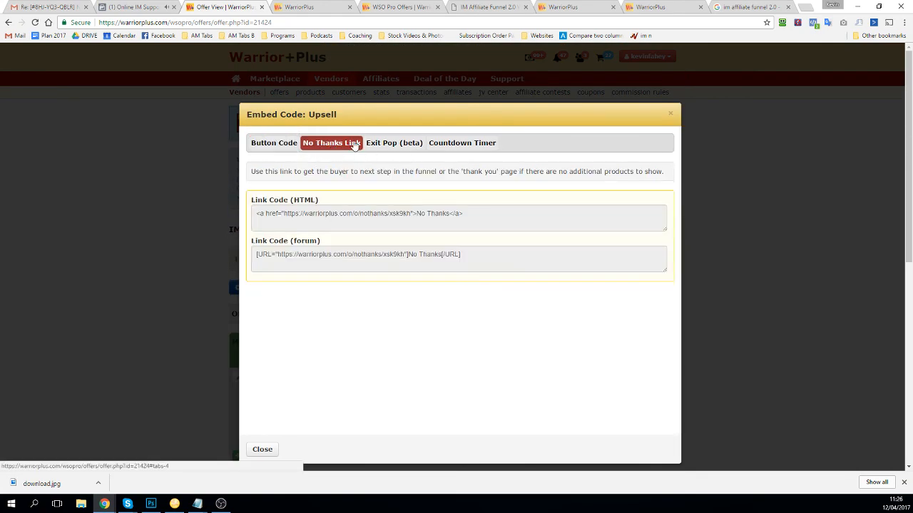
{"action": "left_click_drag", "start_coordinate": [420, 213], "coordinate": [444, 211]}
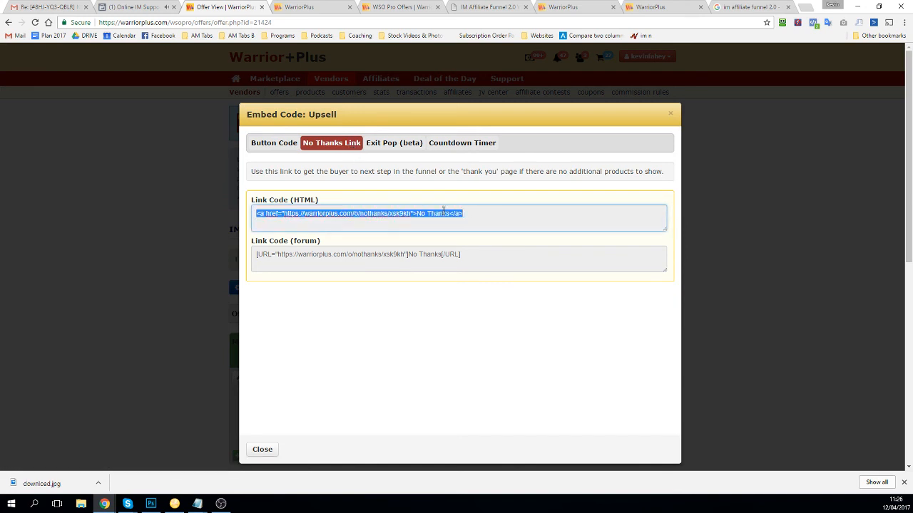
{"action": "left_click", "coordinate": [390, 214]}
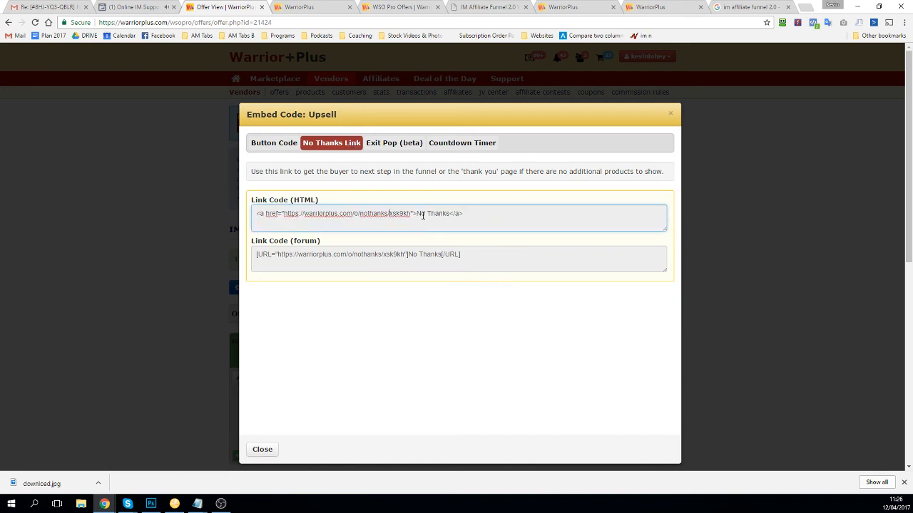
{"action": "left_click_drag", "start_coordinate": [411, 212], "coordinate": [317, 200]}
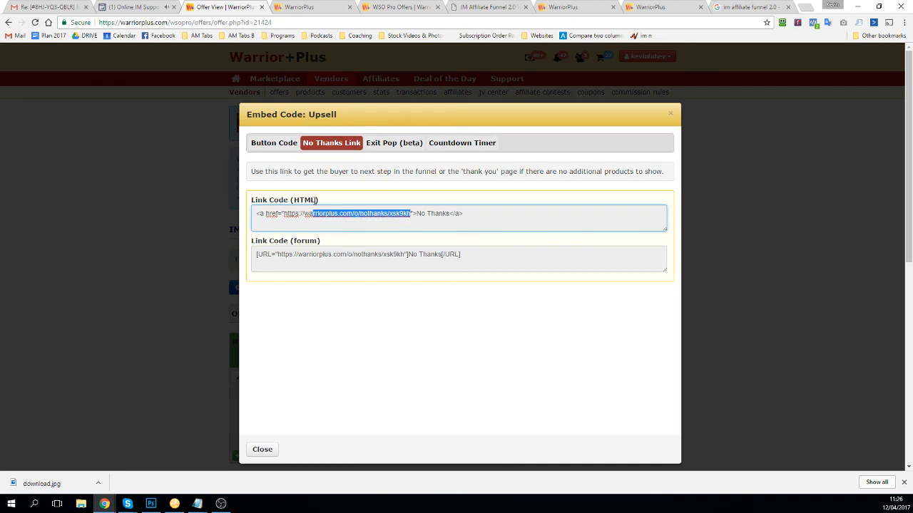
{"action": "left_click_drag", "start_coordinate": [327, 214], "coordinate": [291, 159]}
Step: Copy the buy button code and the No Thanks link code, then close the embed window
{"action": "left_click", "coordinate": [291, 147]}
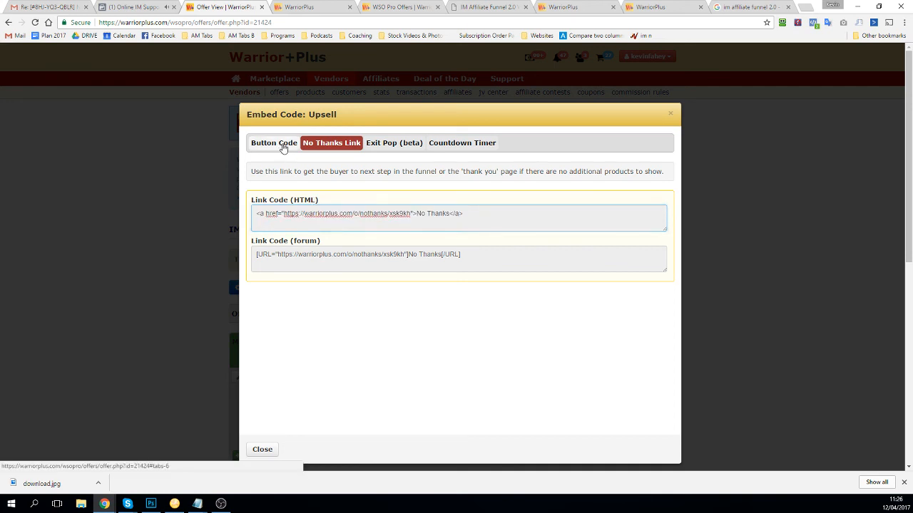
{"action": "left_click", "coordinate": [477, 271]}
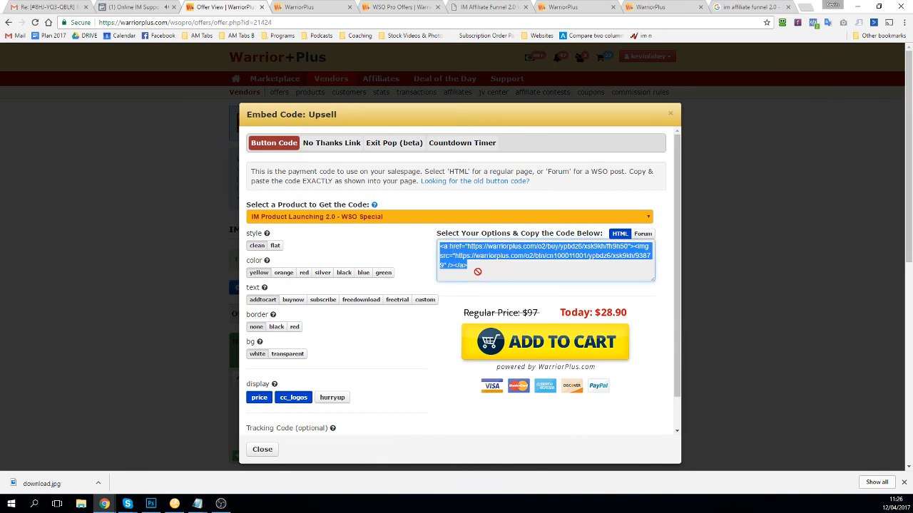
{"action": "left_click", "coordinate": [323, 146]}
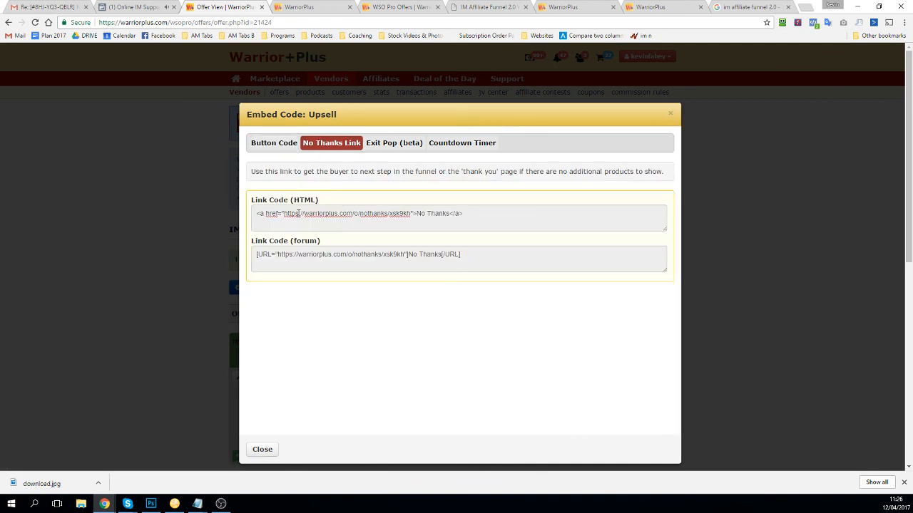
{"action": "left_click", "coordinate": [298, 212]}
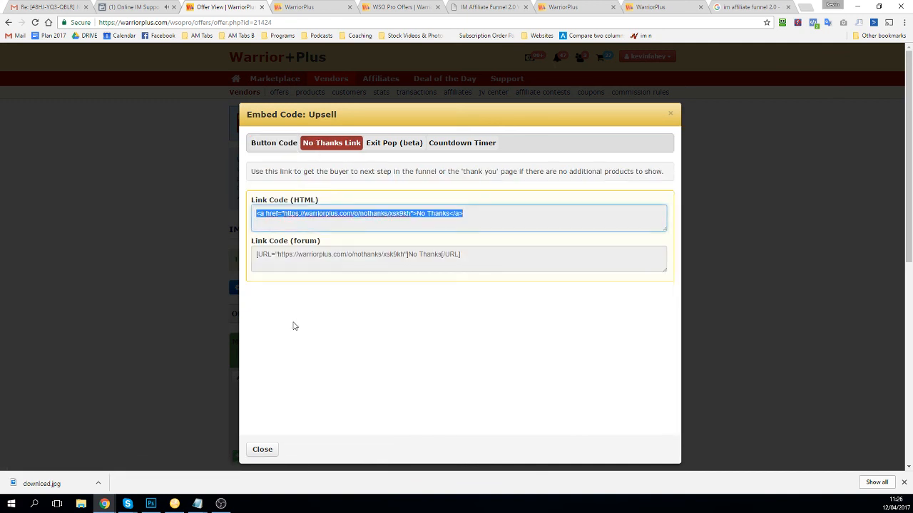
{"action": "left_click", "coordinate": [262, 450]}
{"action": "scroll", "coordinate": [413, 399], "scroll_direction": "down", "scroll_amount": 2}
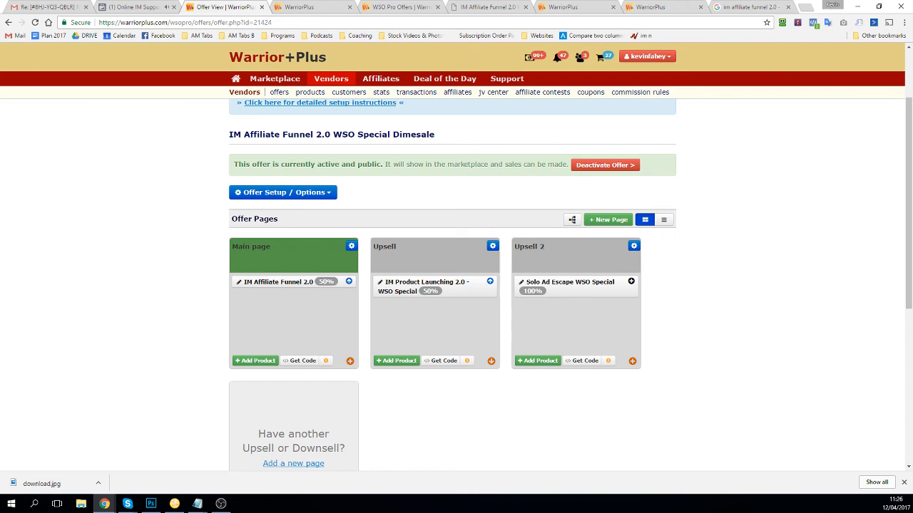
{"action": "key", "text": "alt+Tab"}
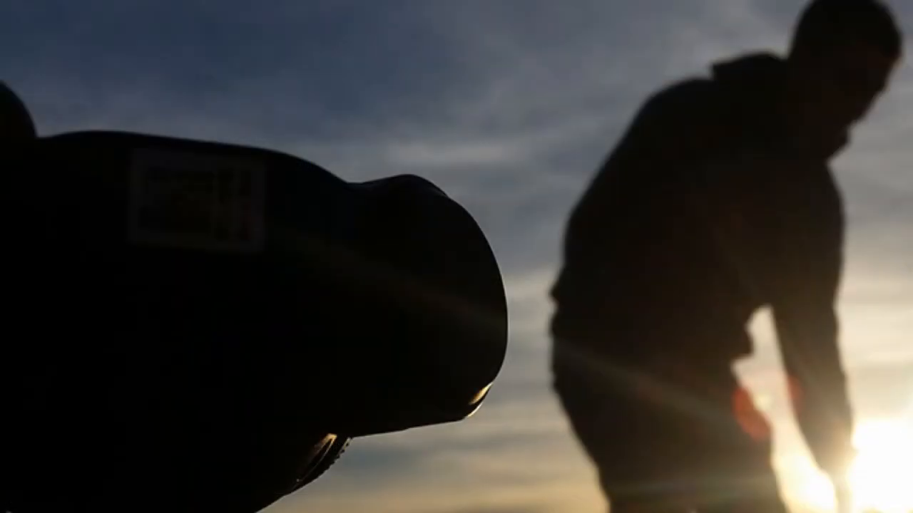